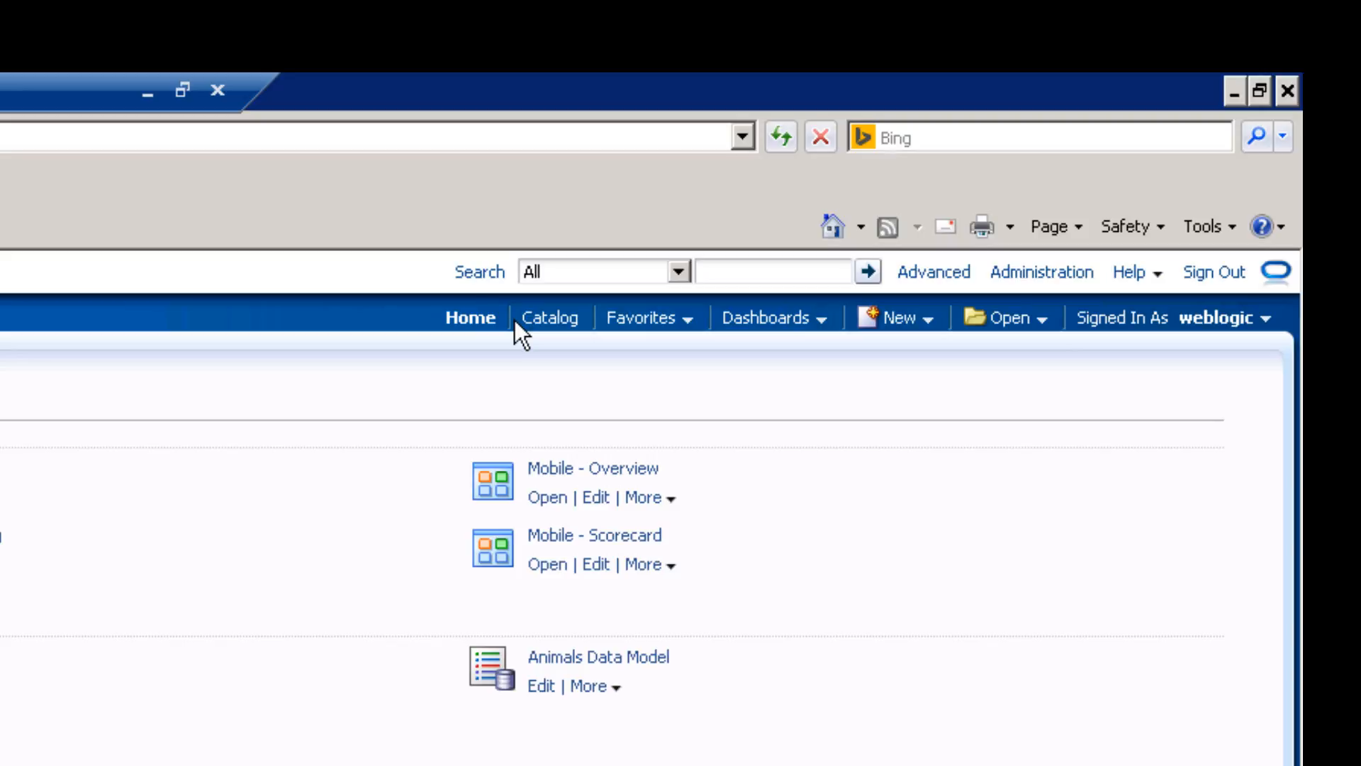
click(765, 278)
click(934, 273)
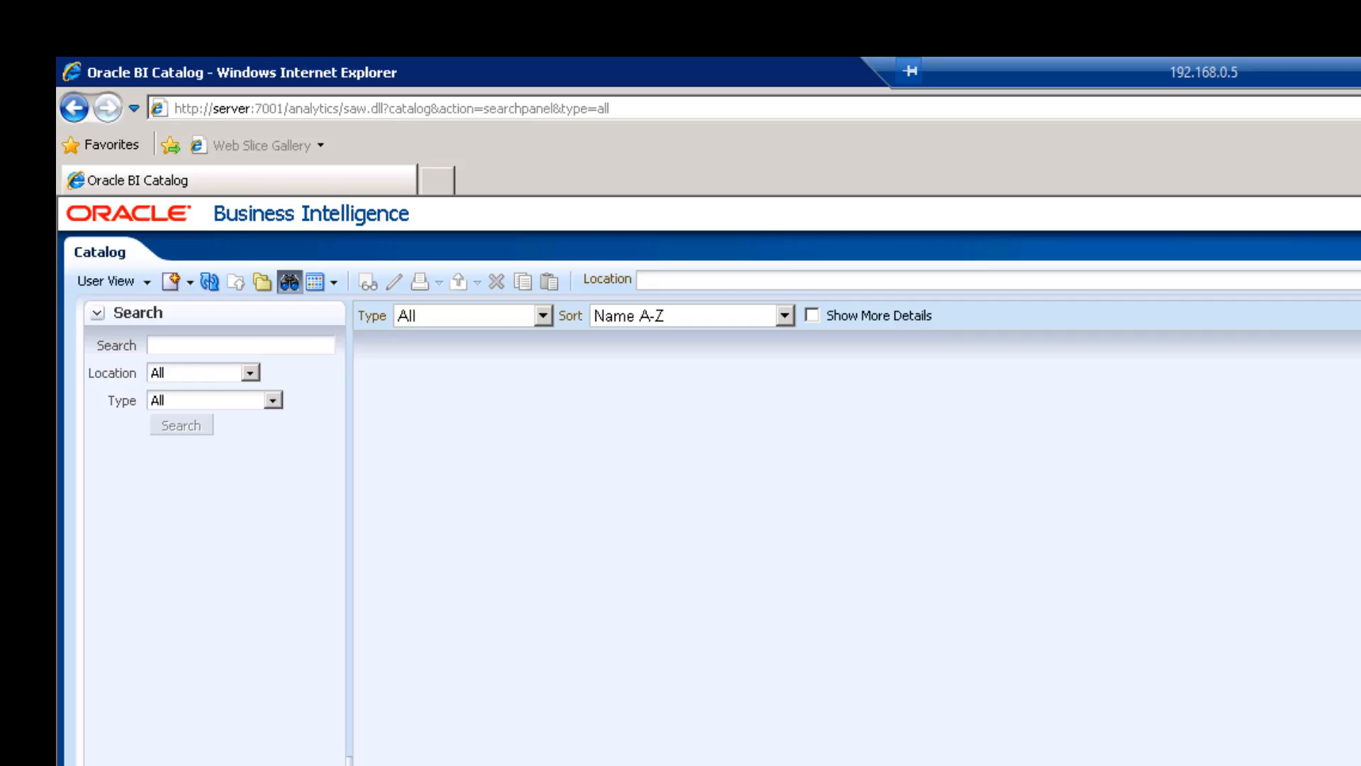
click(813, 281)
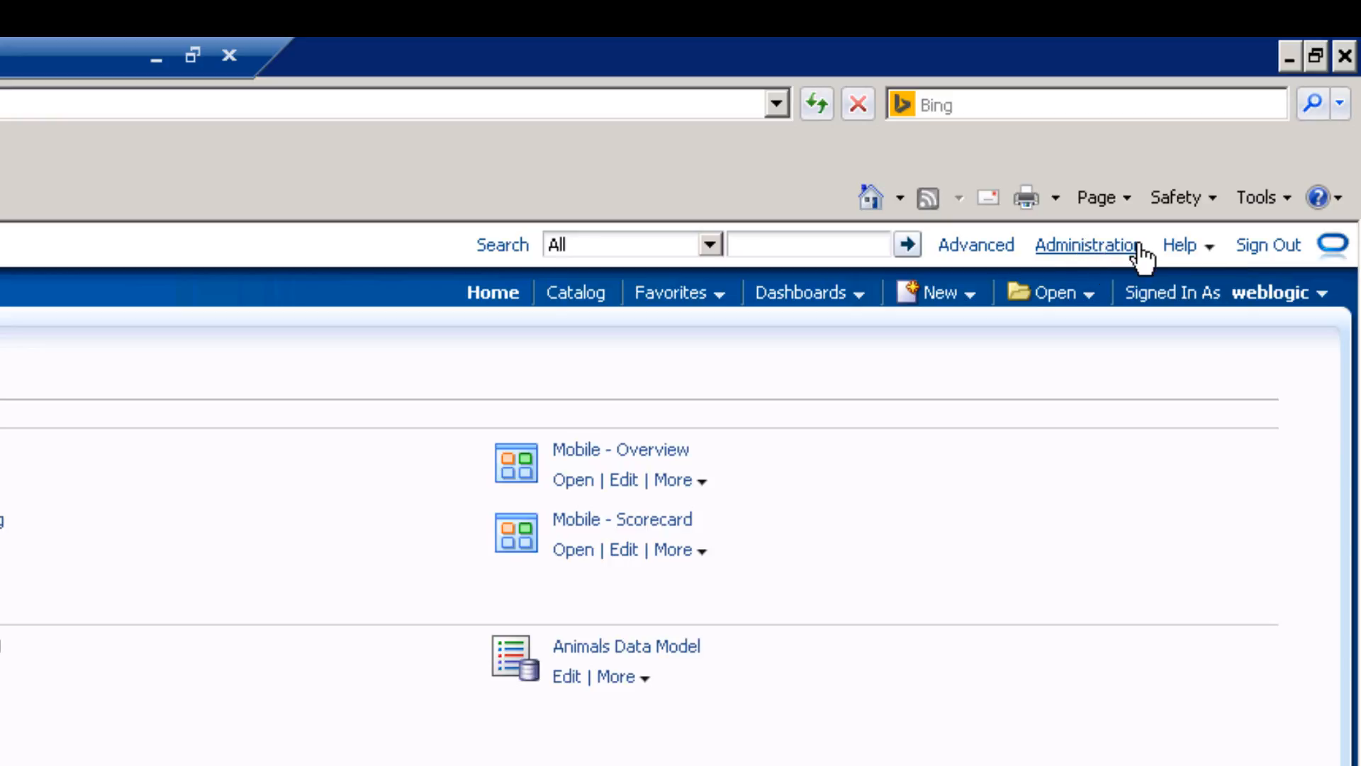
click(1180, 244)
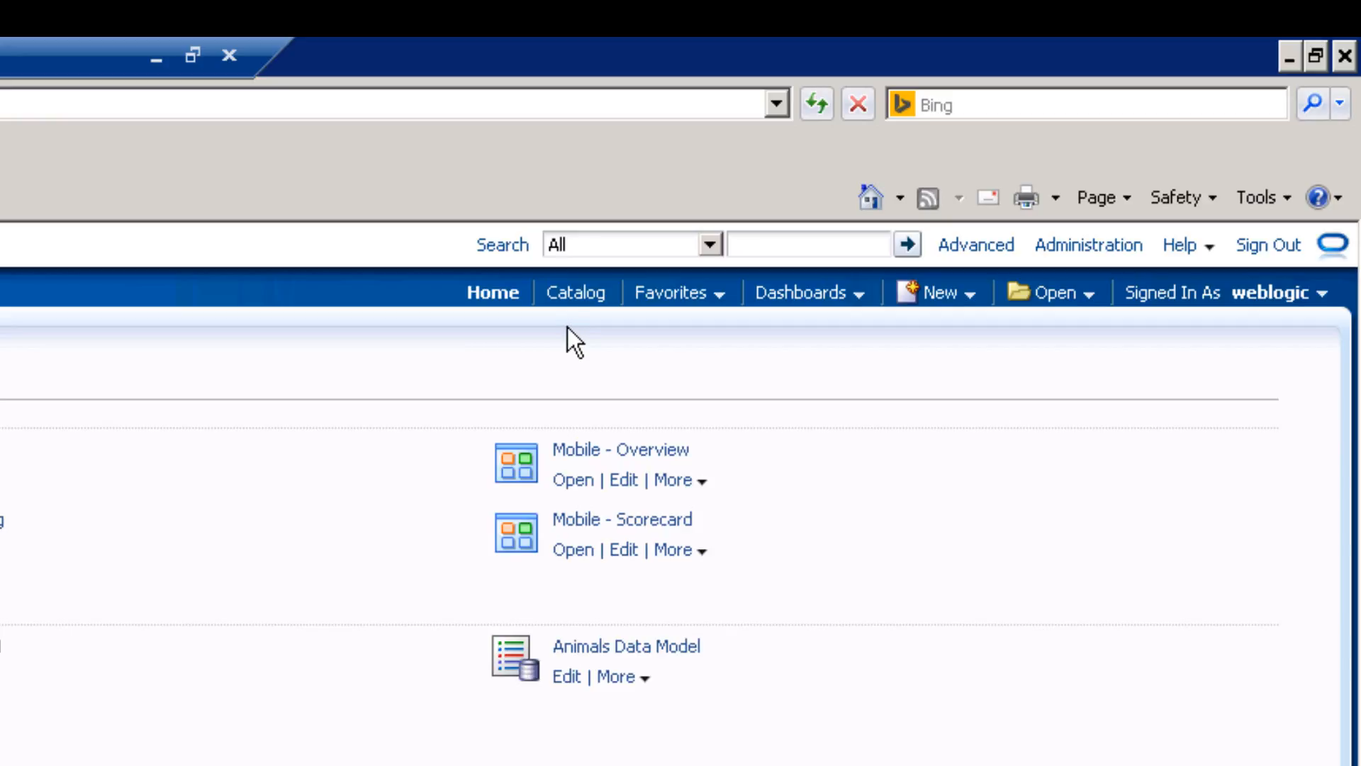
click(802, 292)
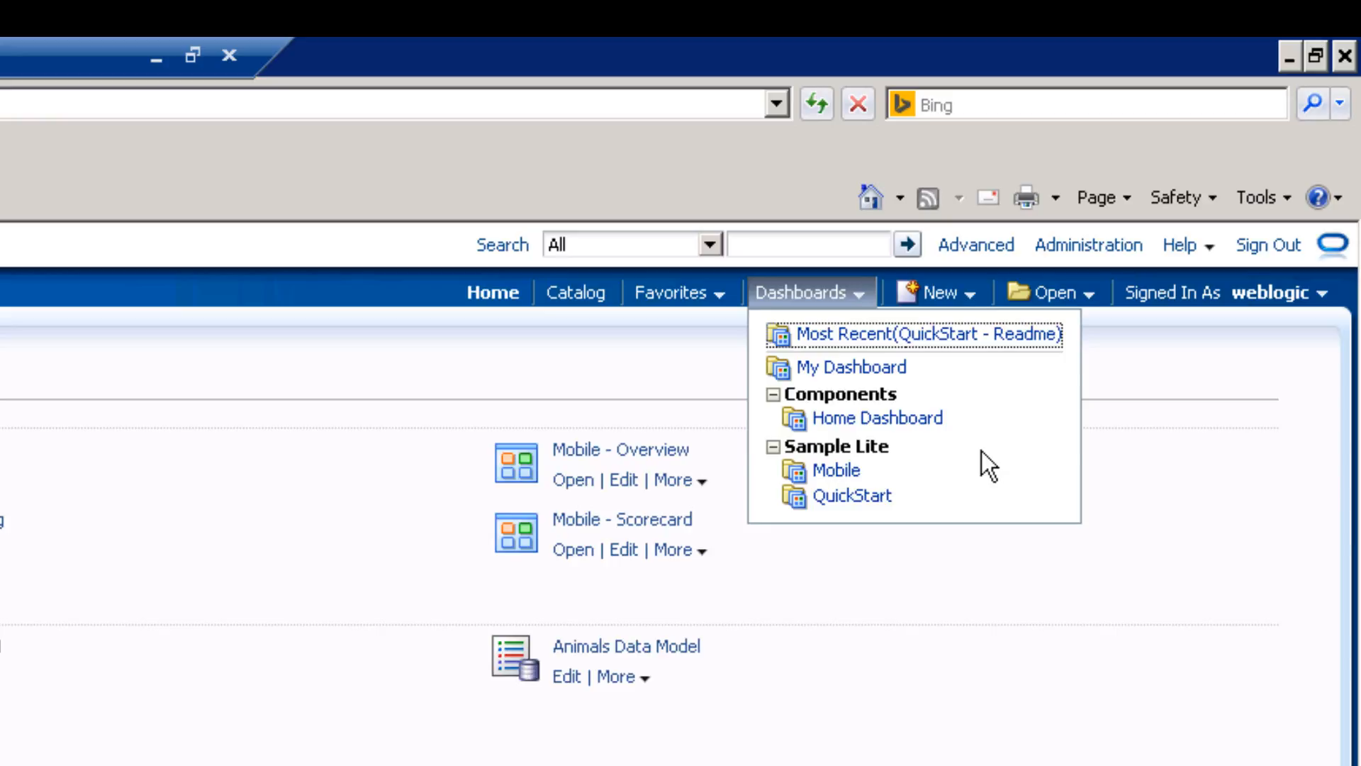
click(946, 294)
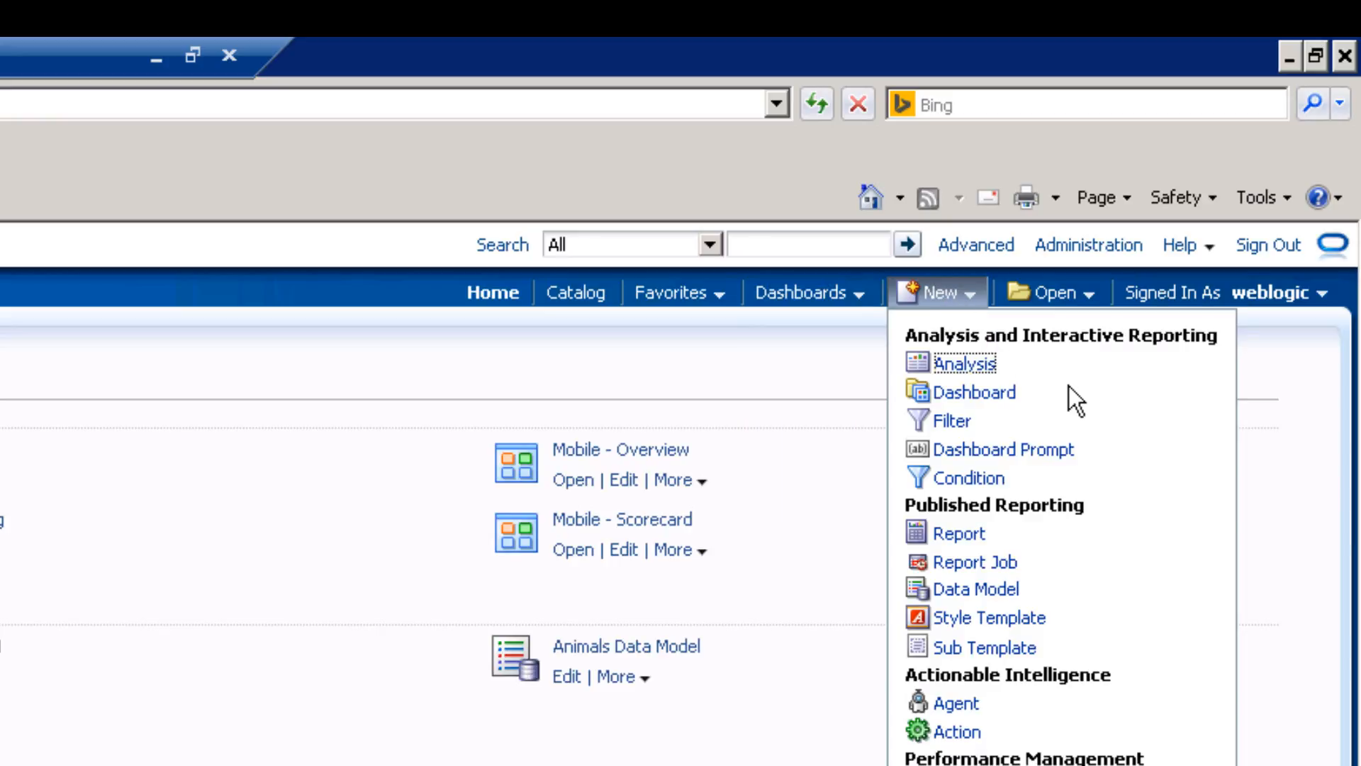
click(1072, 292)
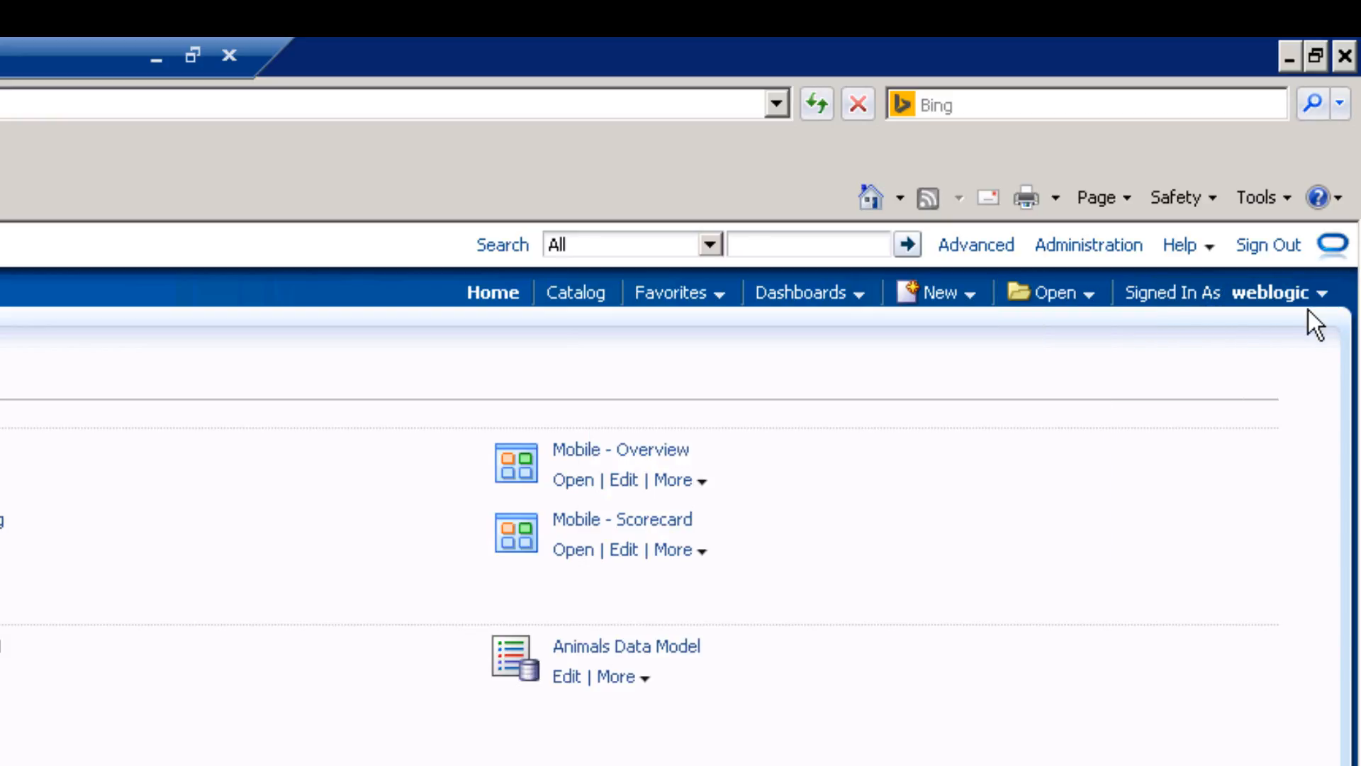
mouse_move(1275, 297)
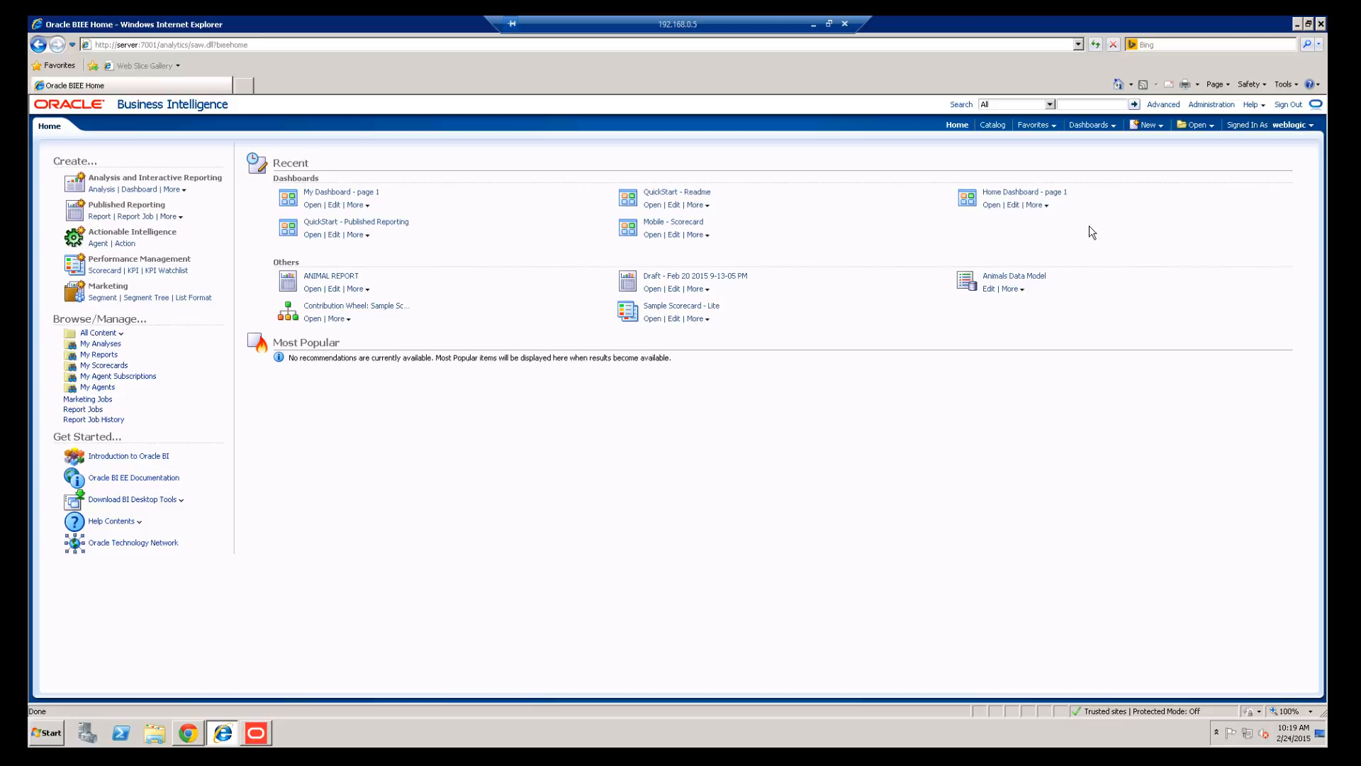
Create a new analysis based on the Sample Sales Lite subject area.
click(1146, 125)
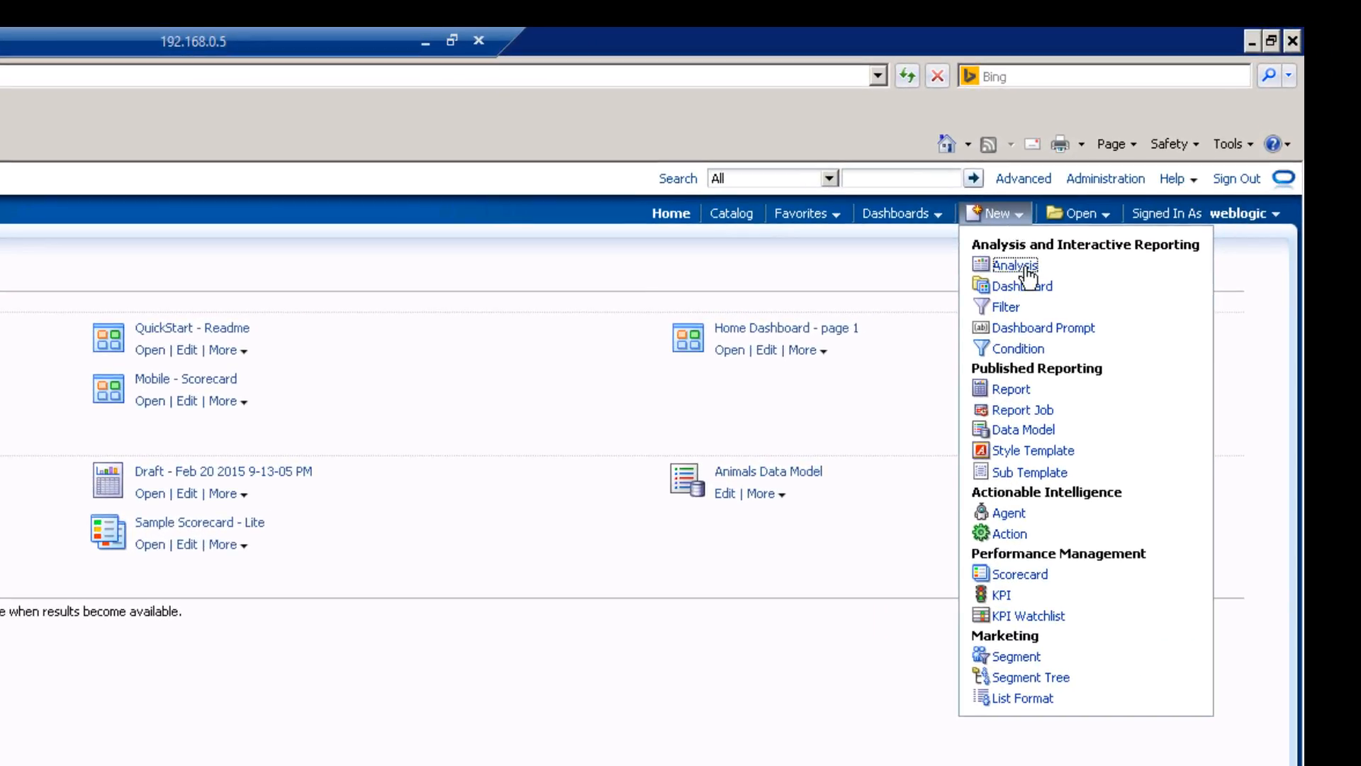
click(1024, 267)
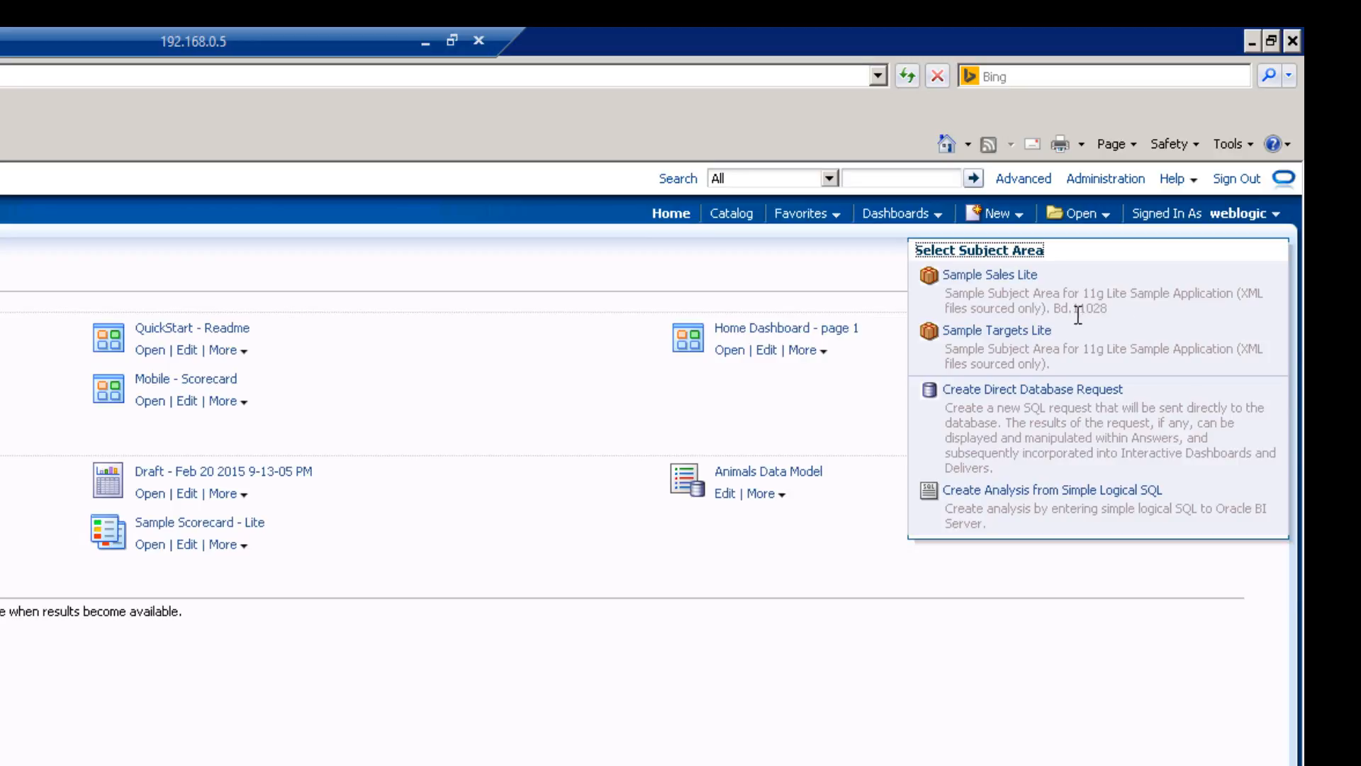
click(1022, 277)
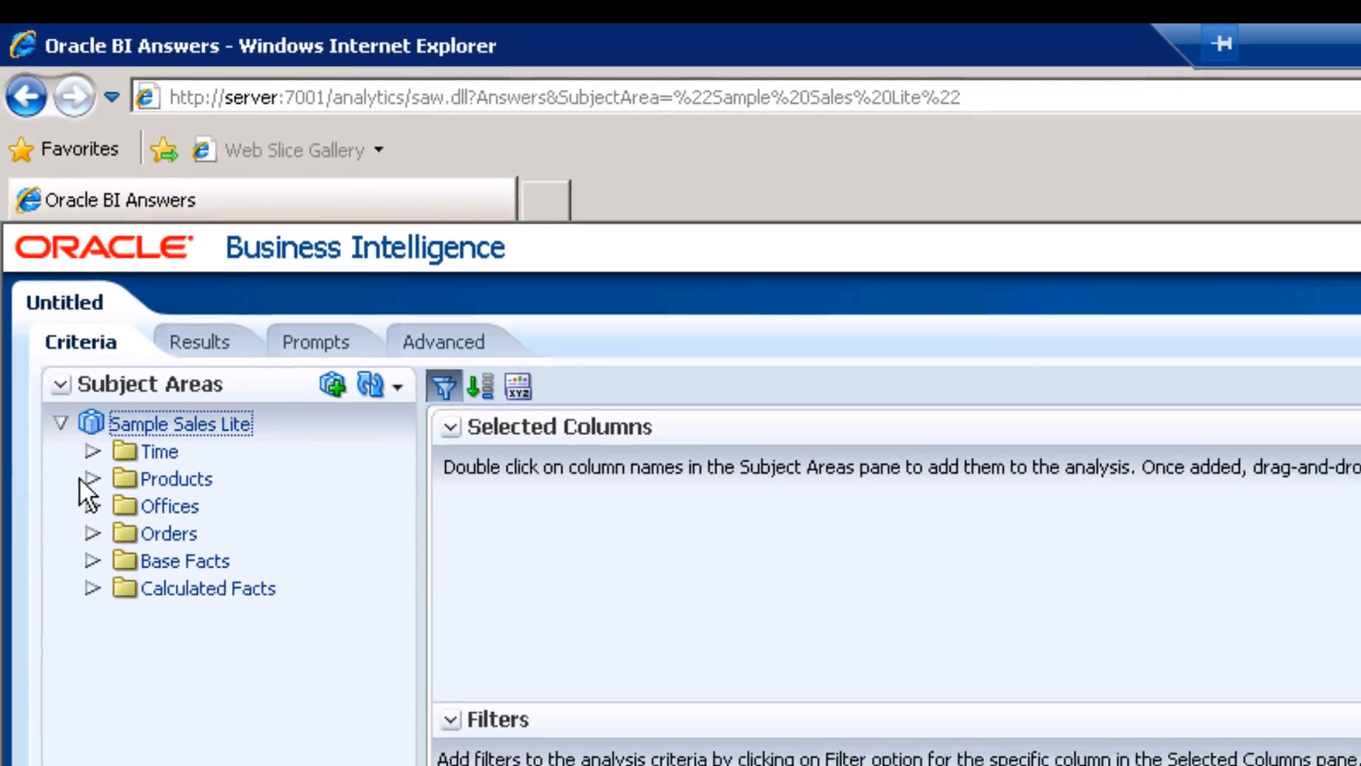
Add Brand from Products and Revenue from Base Facts, then view the Results table.
click(89, 479)
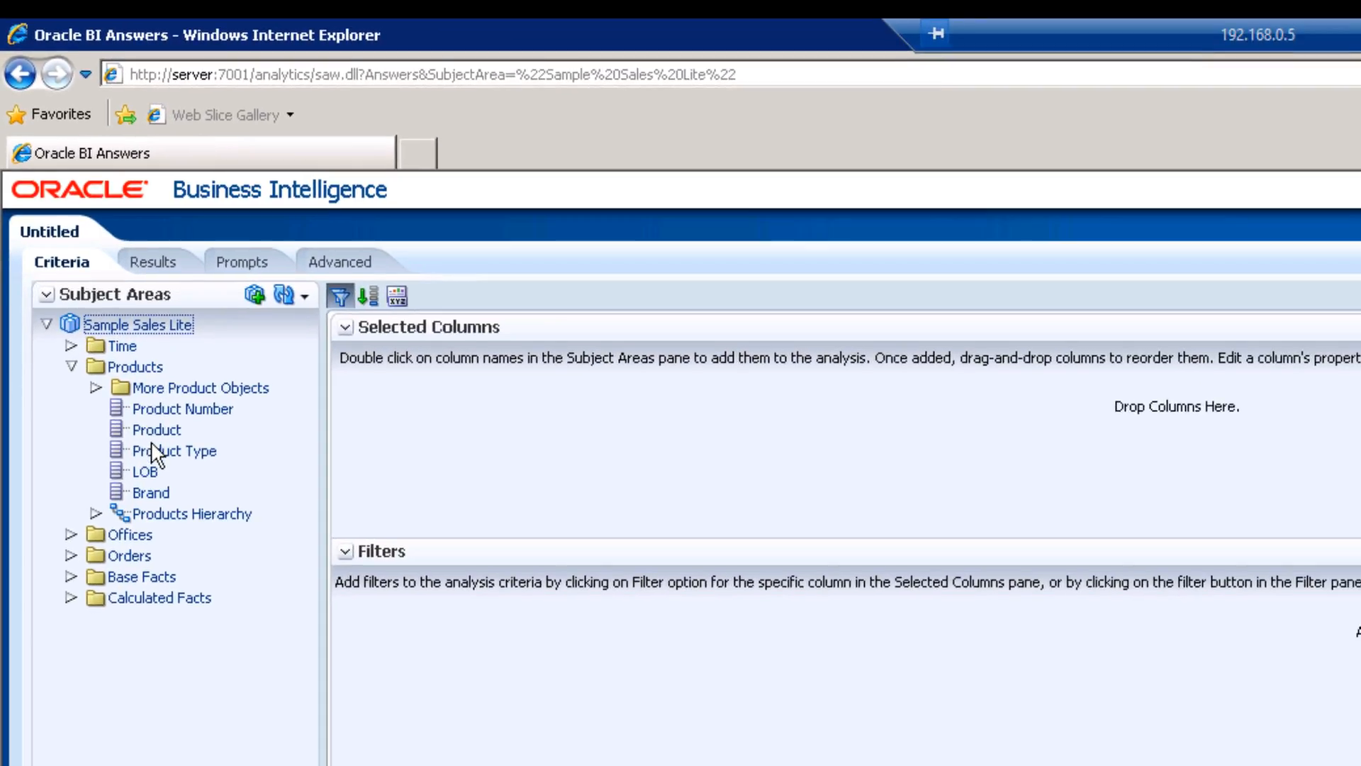
drag(198, 642, 423, 648)
drag(319, 486, 424, 443)
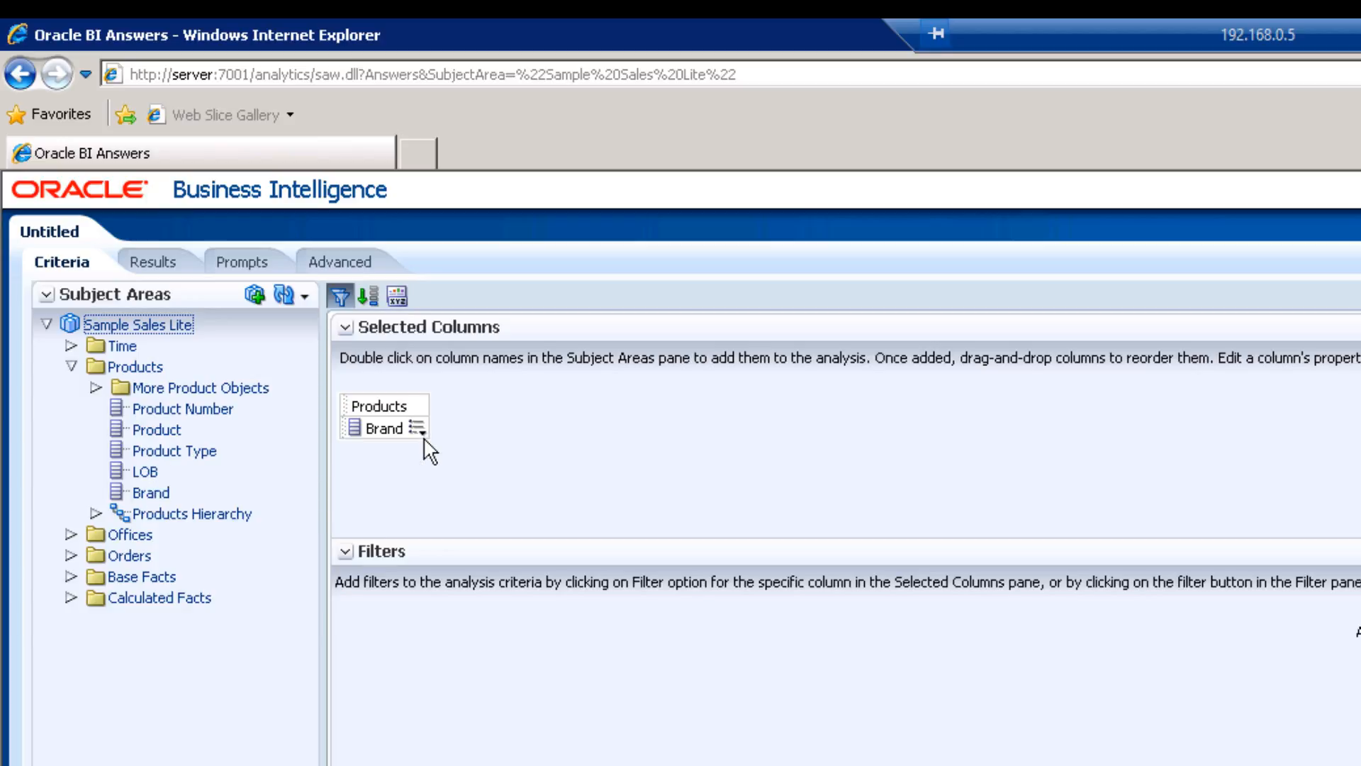
click(68, 578)
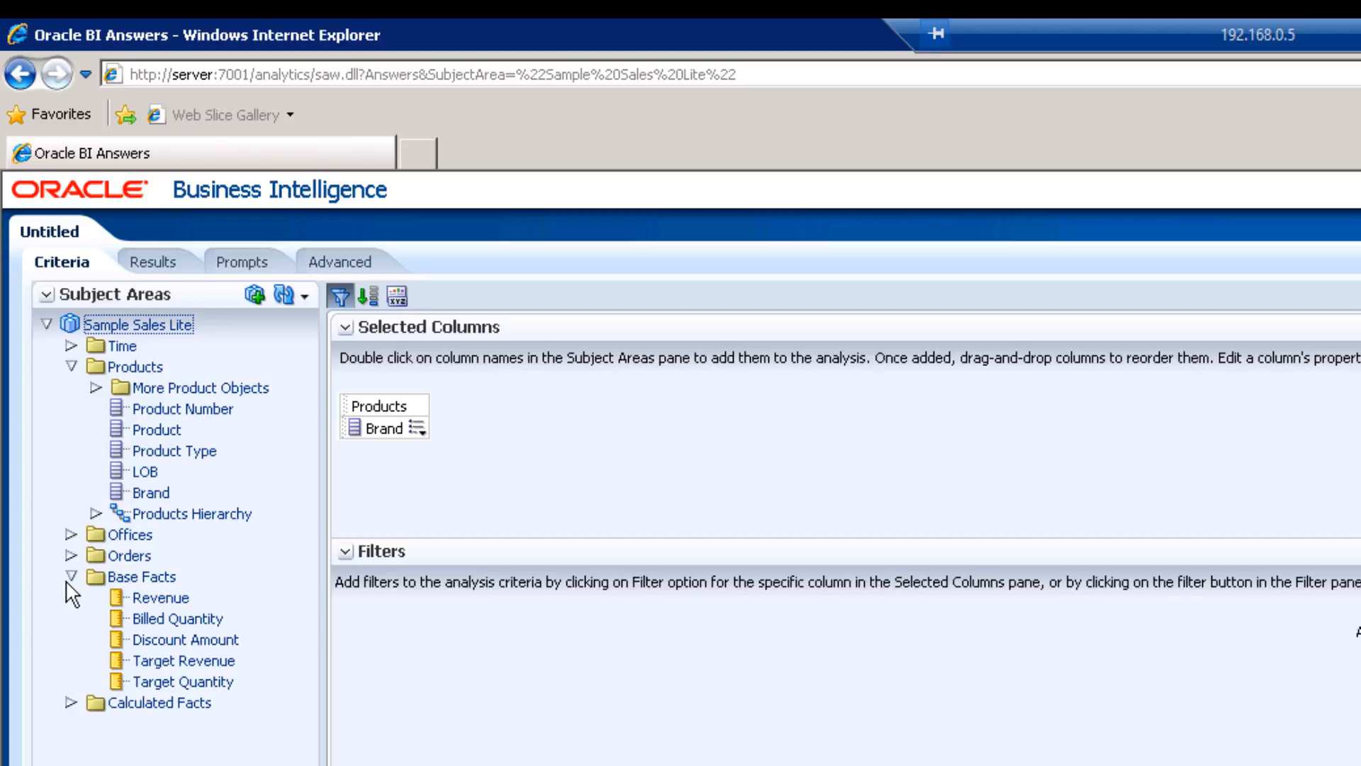
double_click(173, 597)
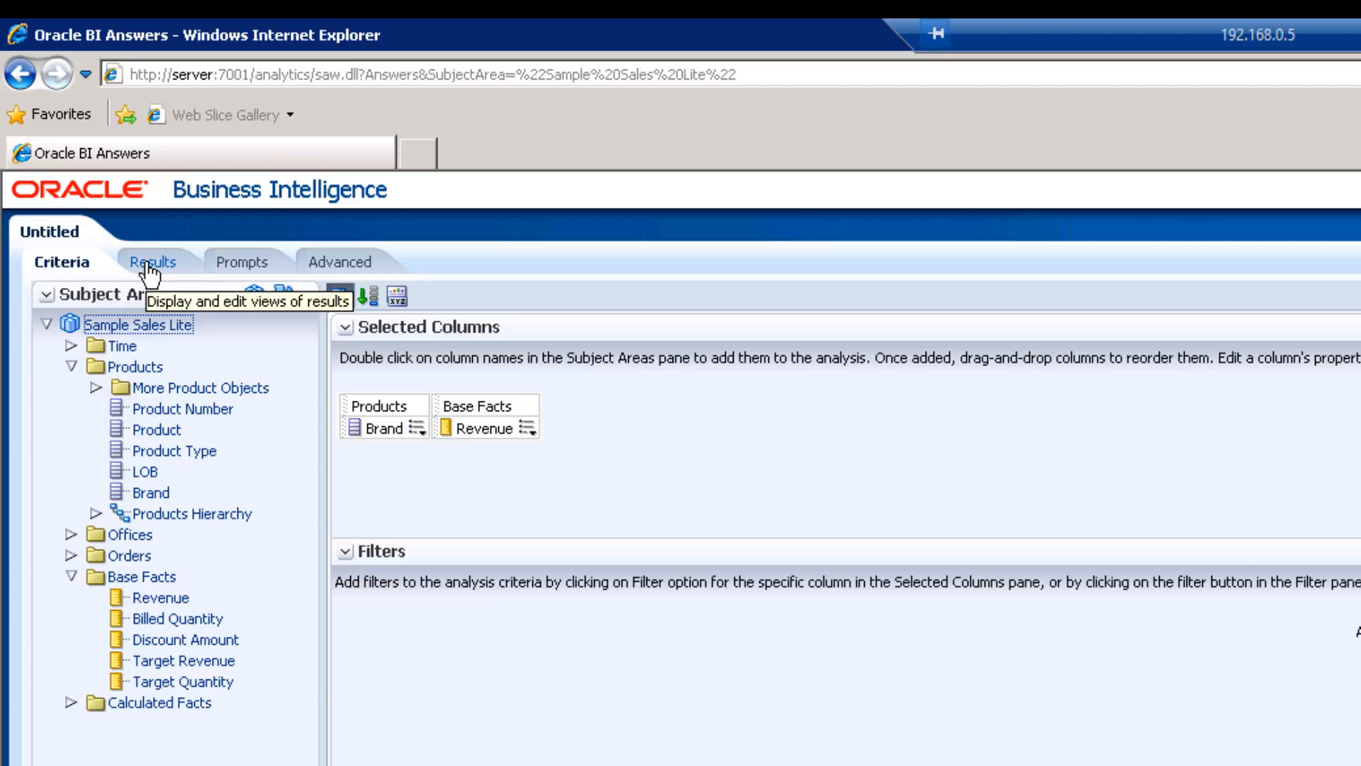
click(149, 264)
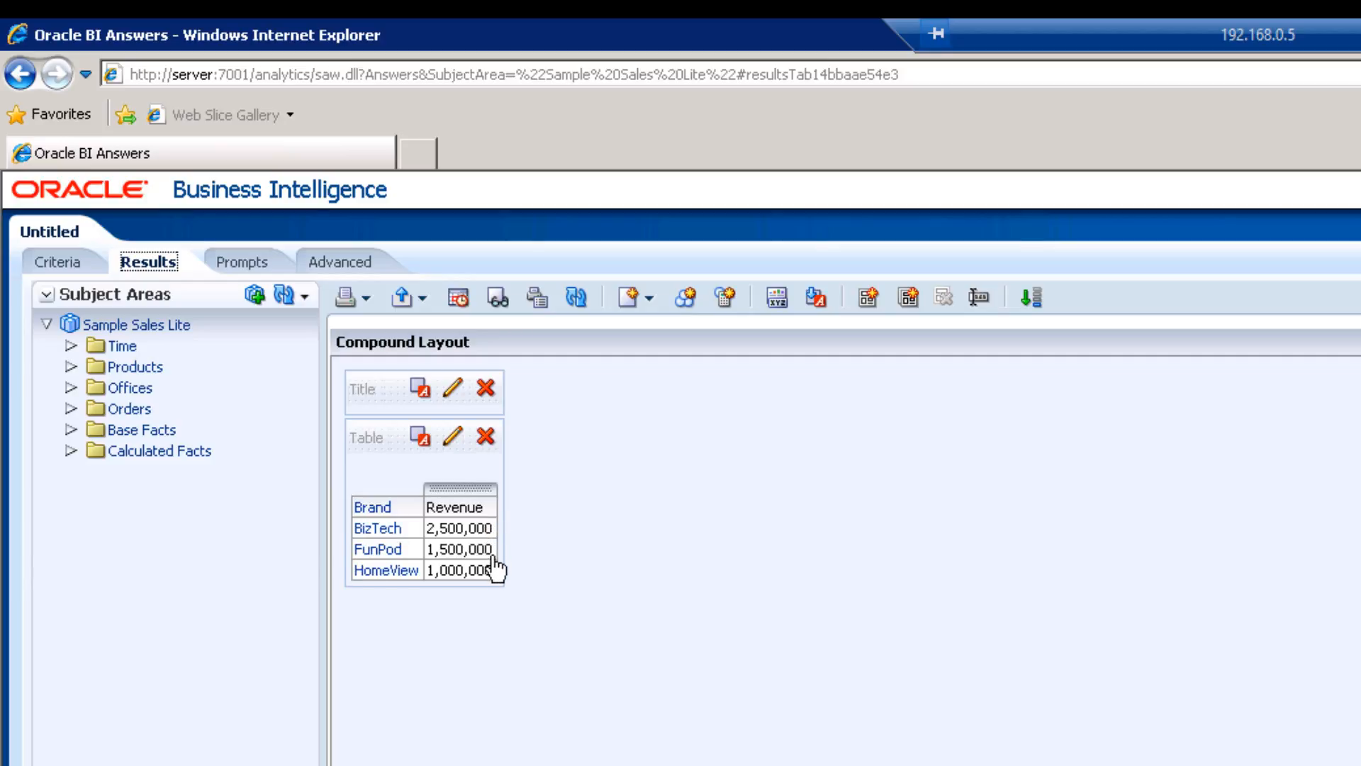
Review the analysis prompts and its XML and generated SQL, then go to My Dashboard.
click(244, 284)
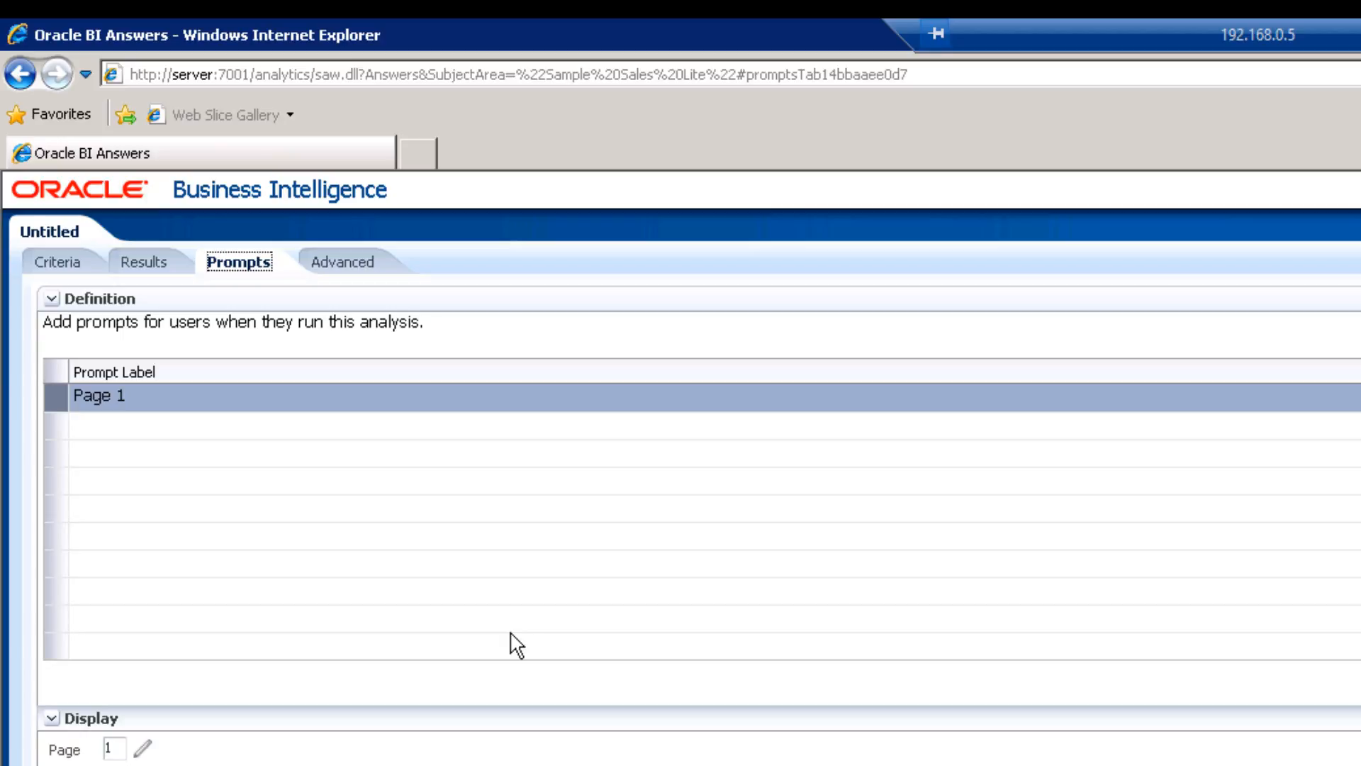
click(357, 269)
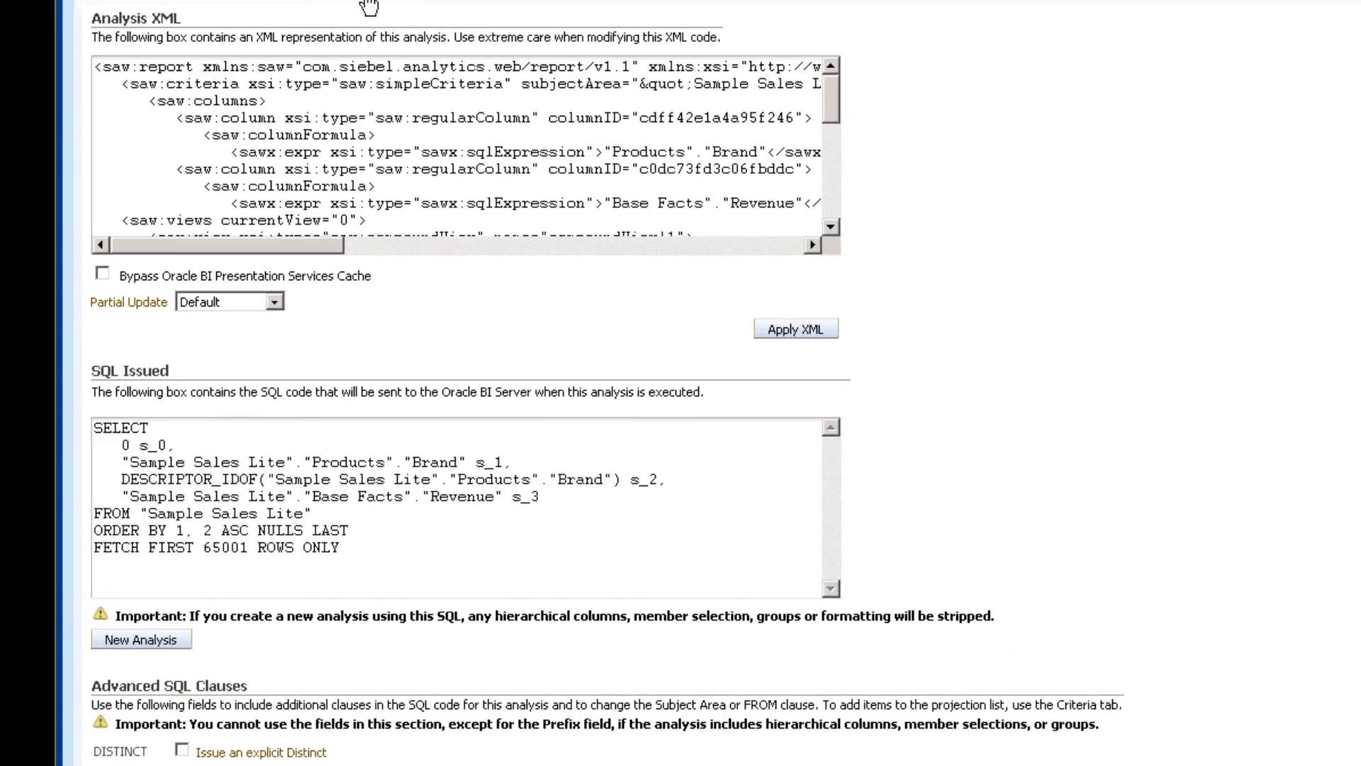
click(559, 525)
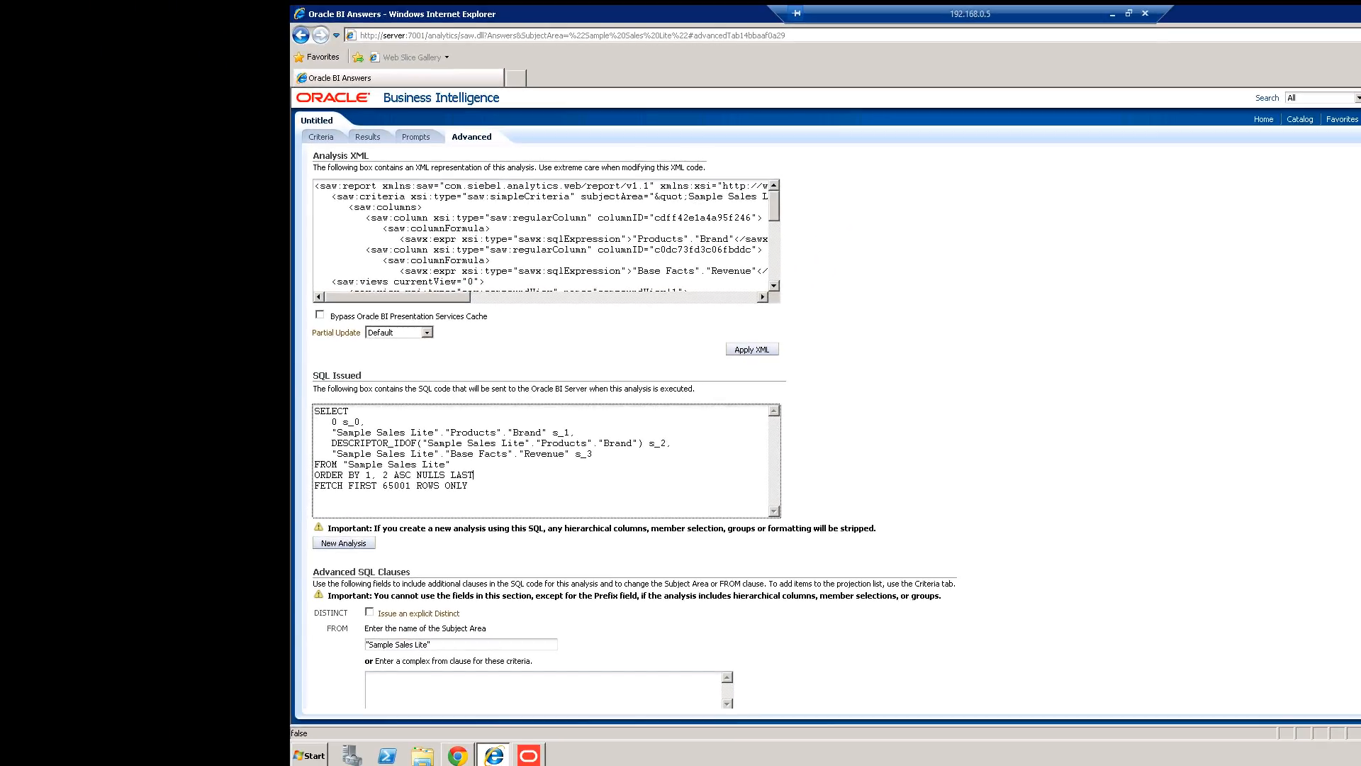
click(322, 136)
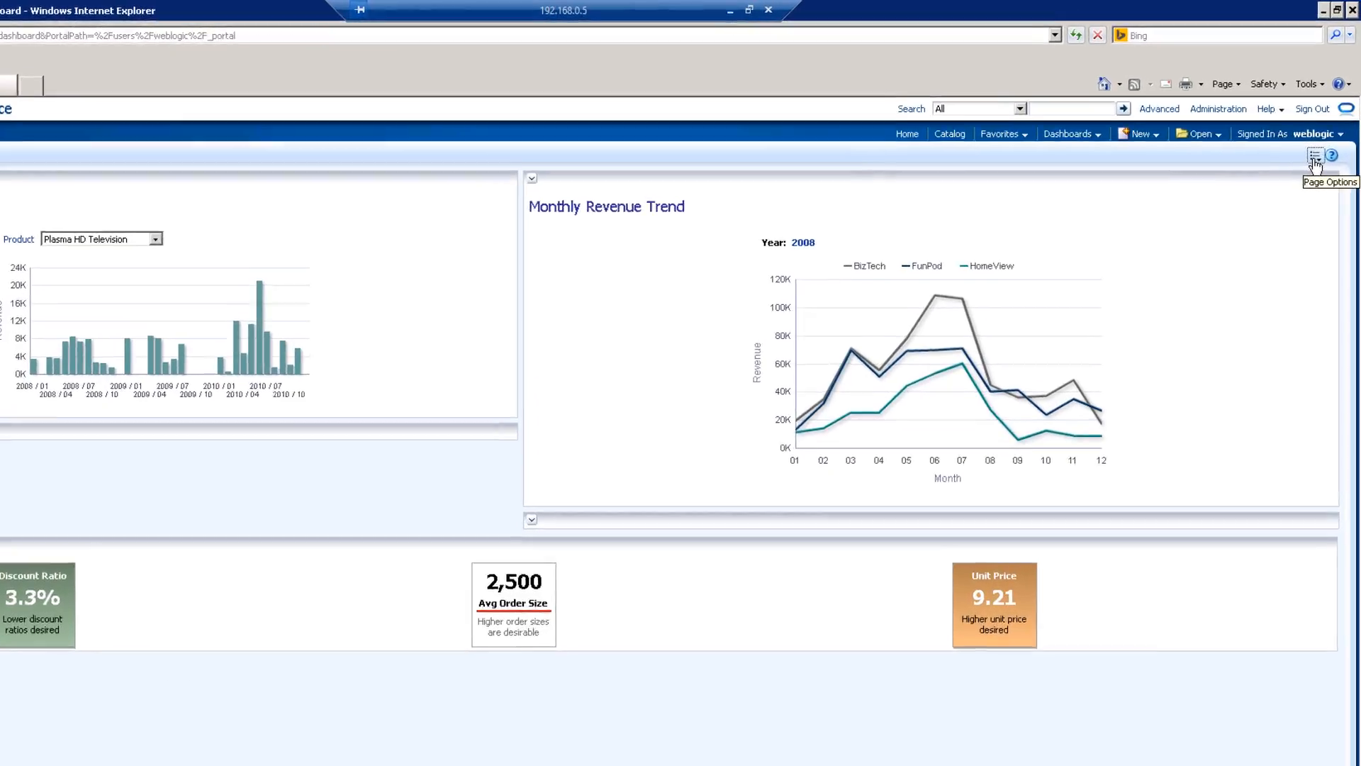
Edit My Dashboard to place ANIMAL REPORT from the catalog into Section 4, and save.
click(1323, 136)
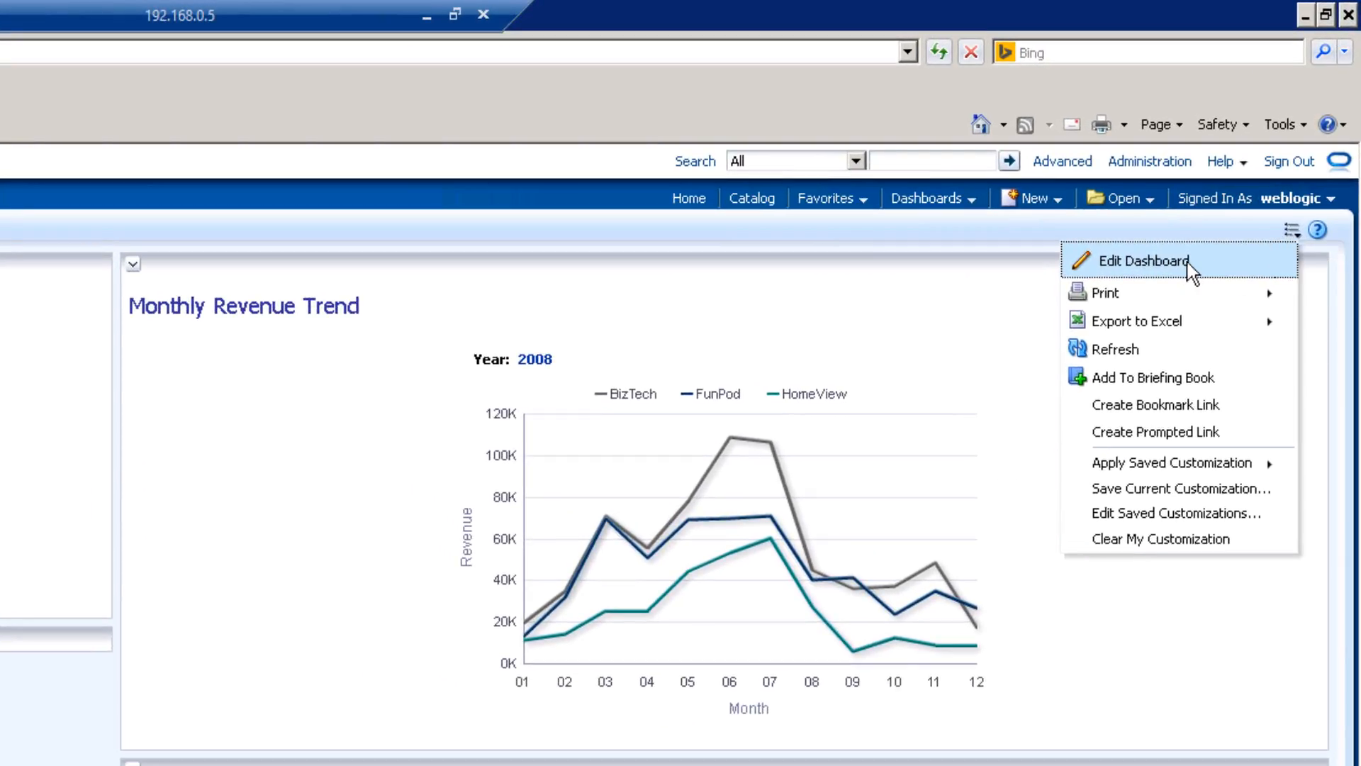
click(1155, 263)
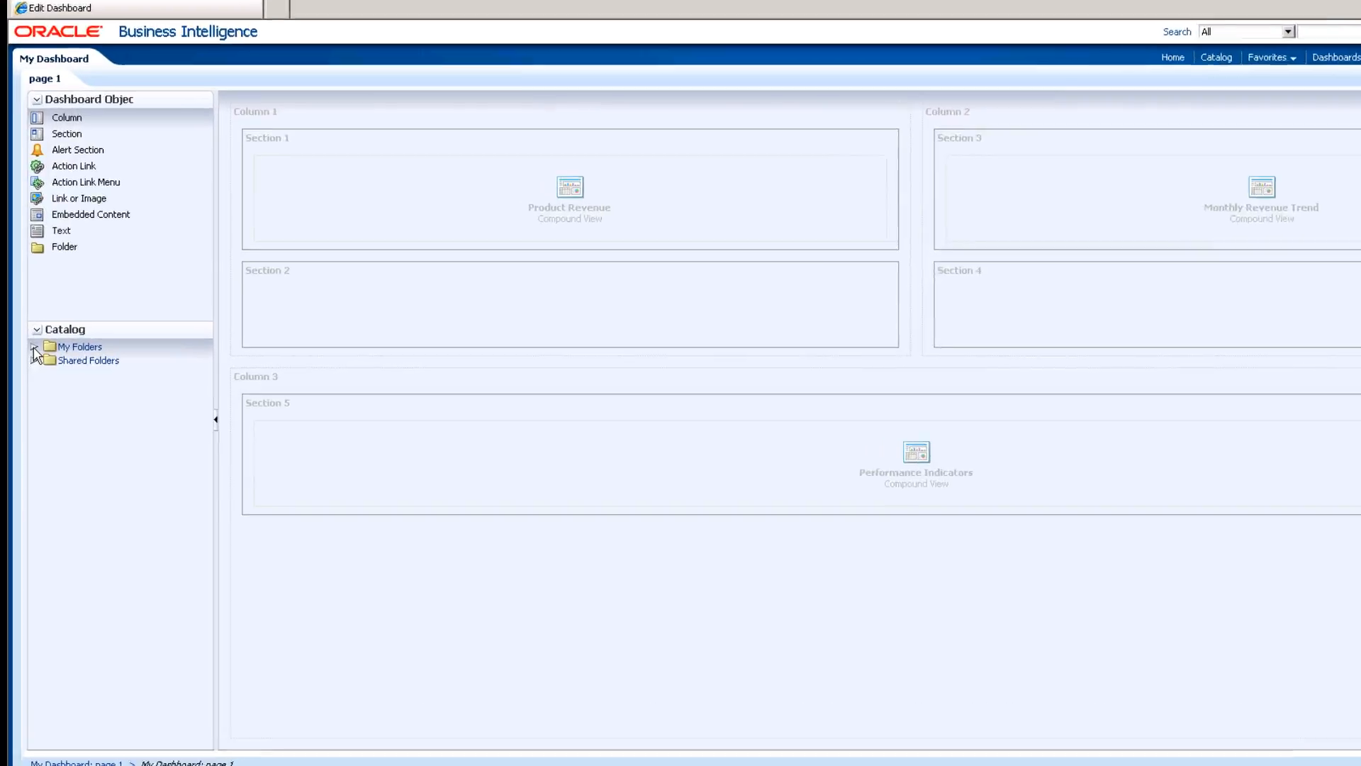
click(34, 347)
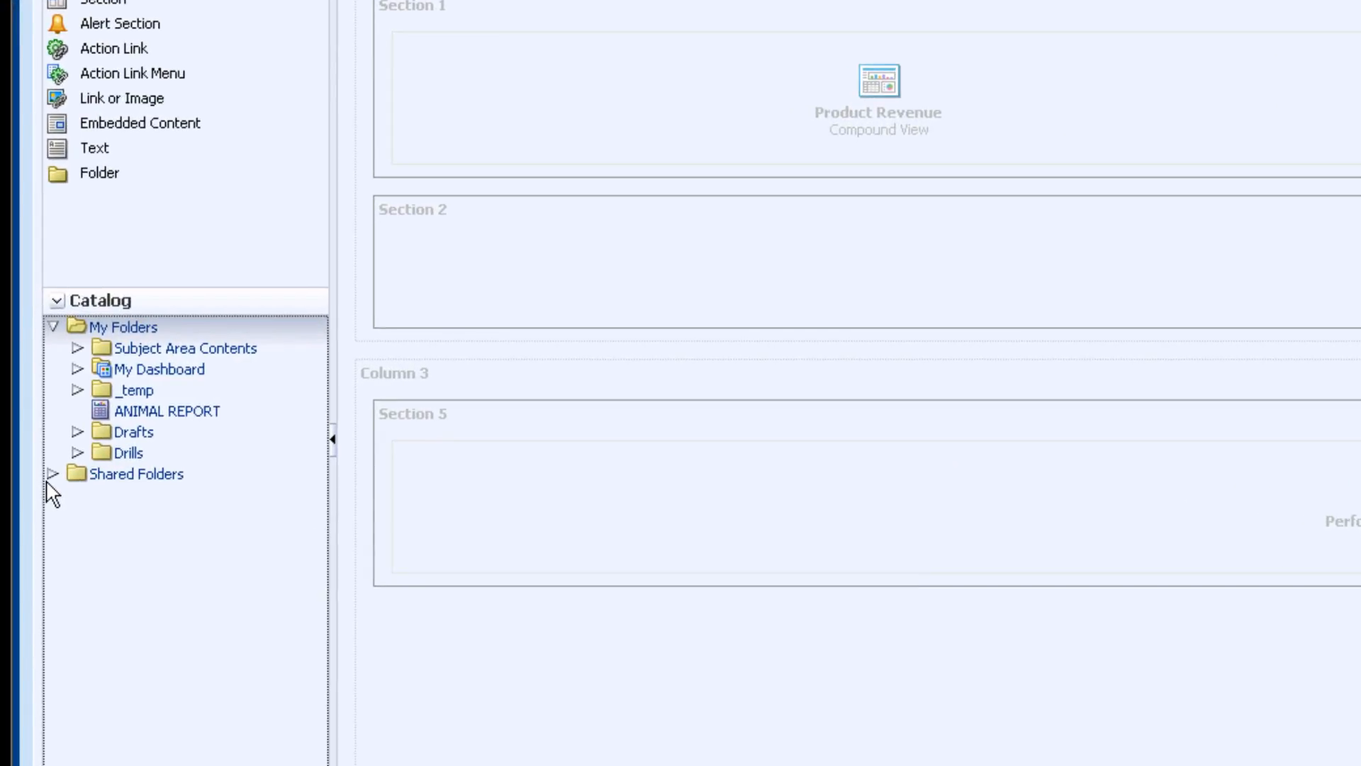
click(34, 440)
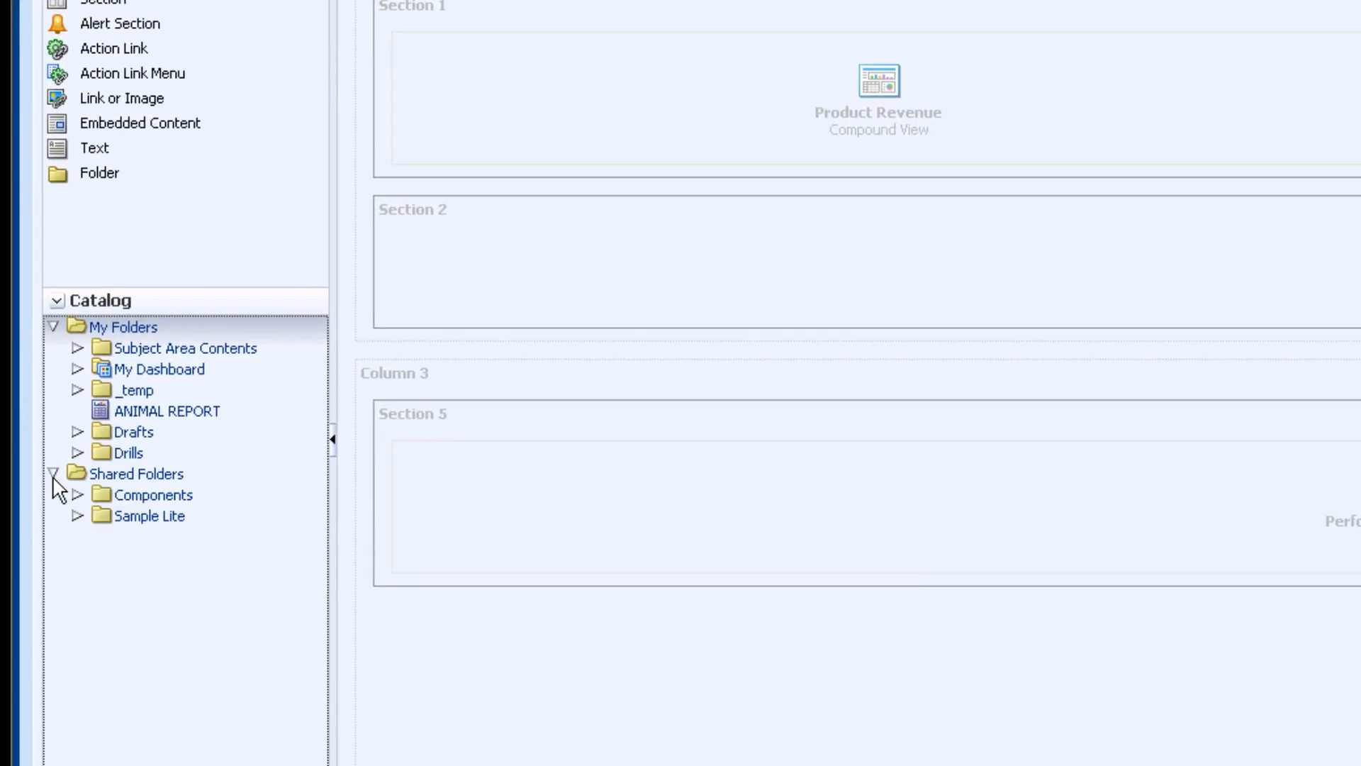
click(144, 412)
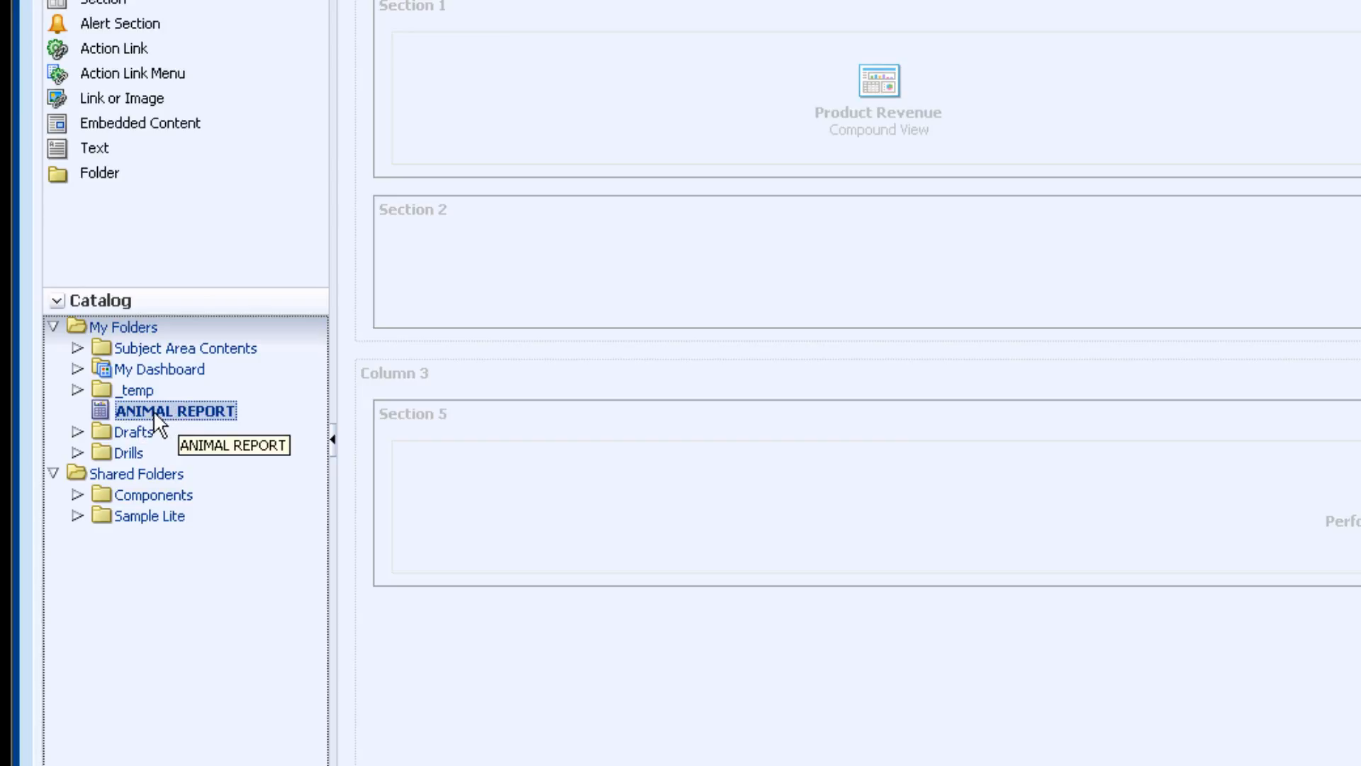
drag(150, 408, 937, 316)
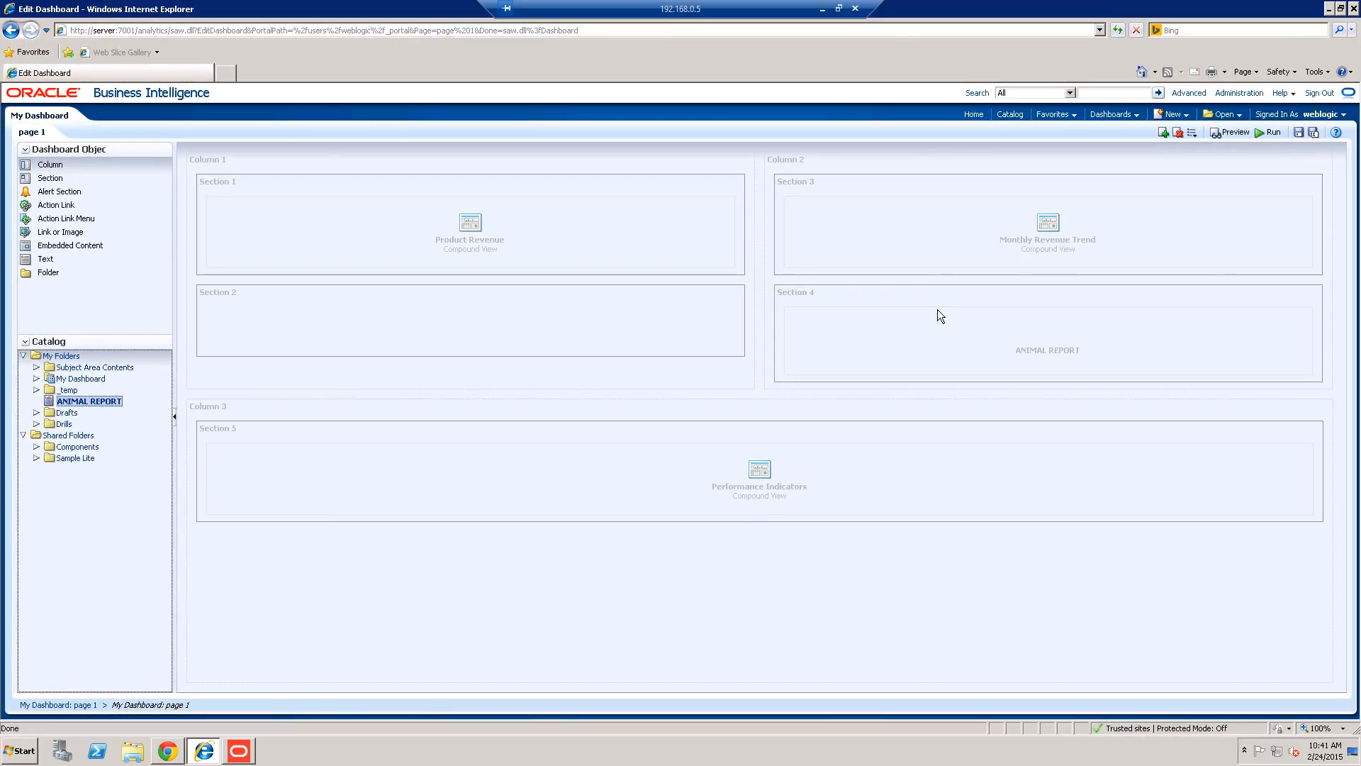
click(1298, 133)
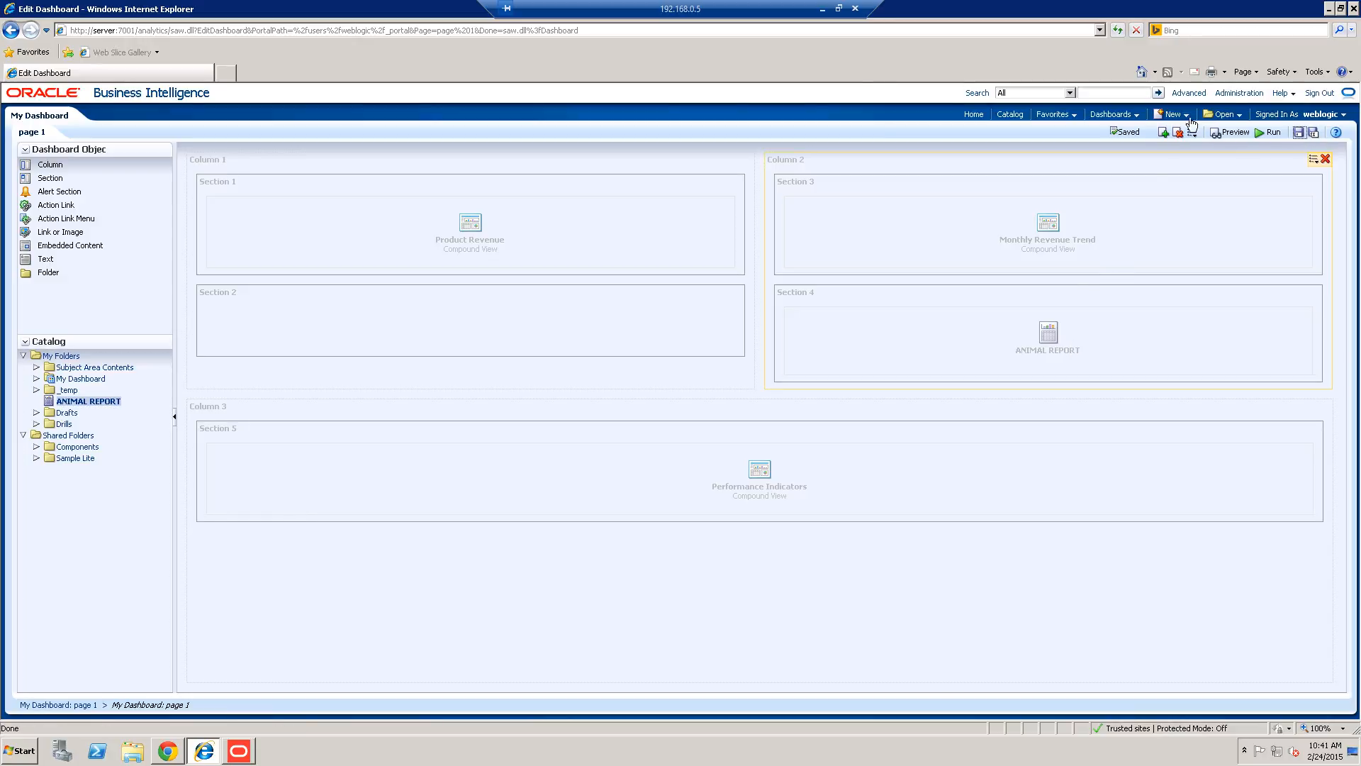
Run the edited dashboard and scroll down to the newly added ANIMAL REPORT.
click(1260, 133)
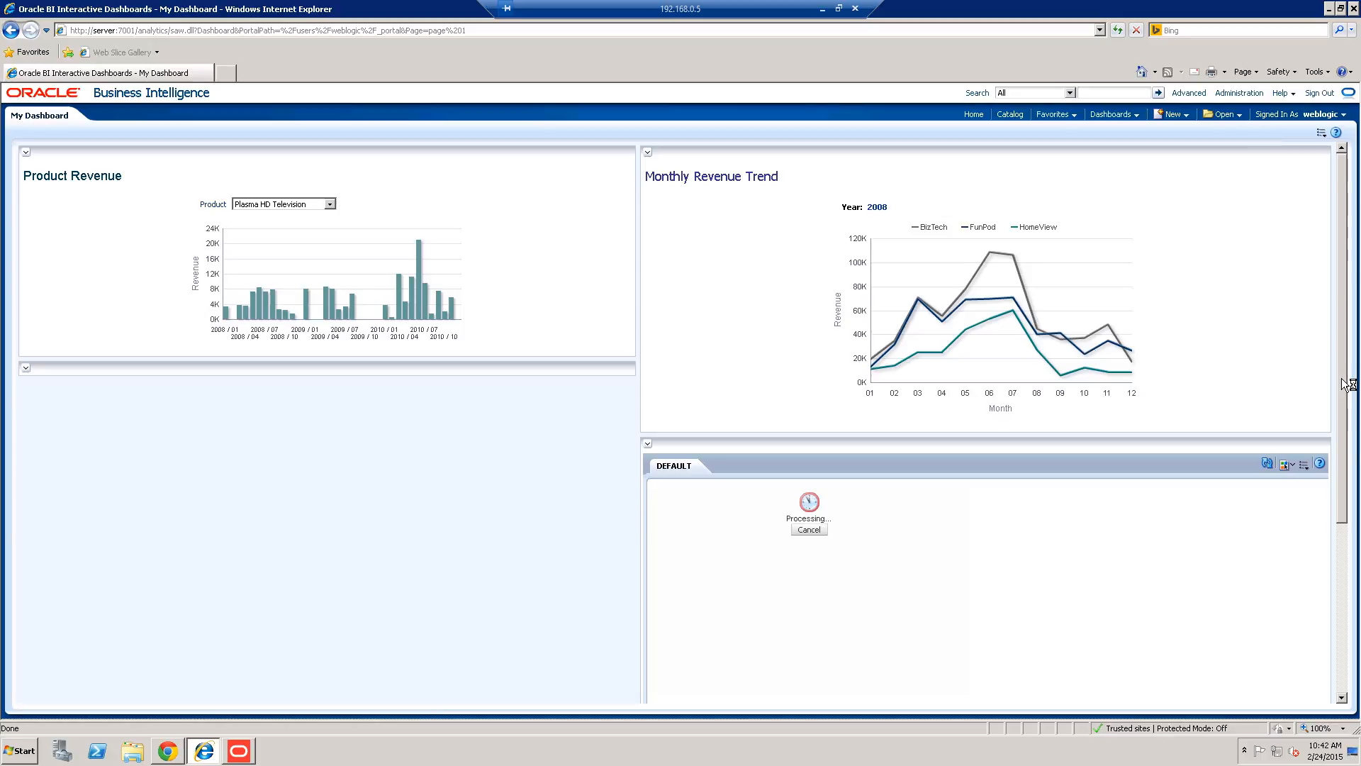
scroll(1347, 383, down, 2)
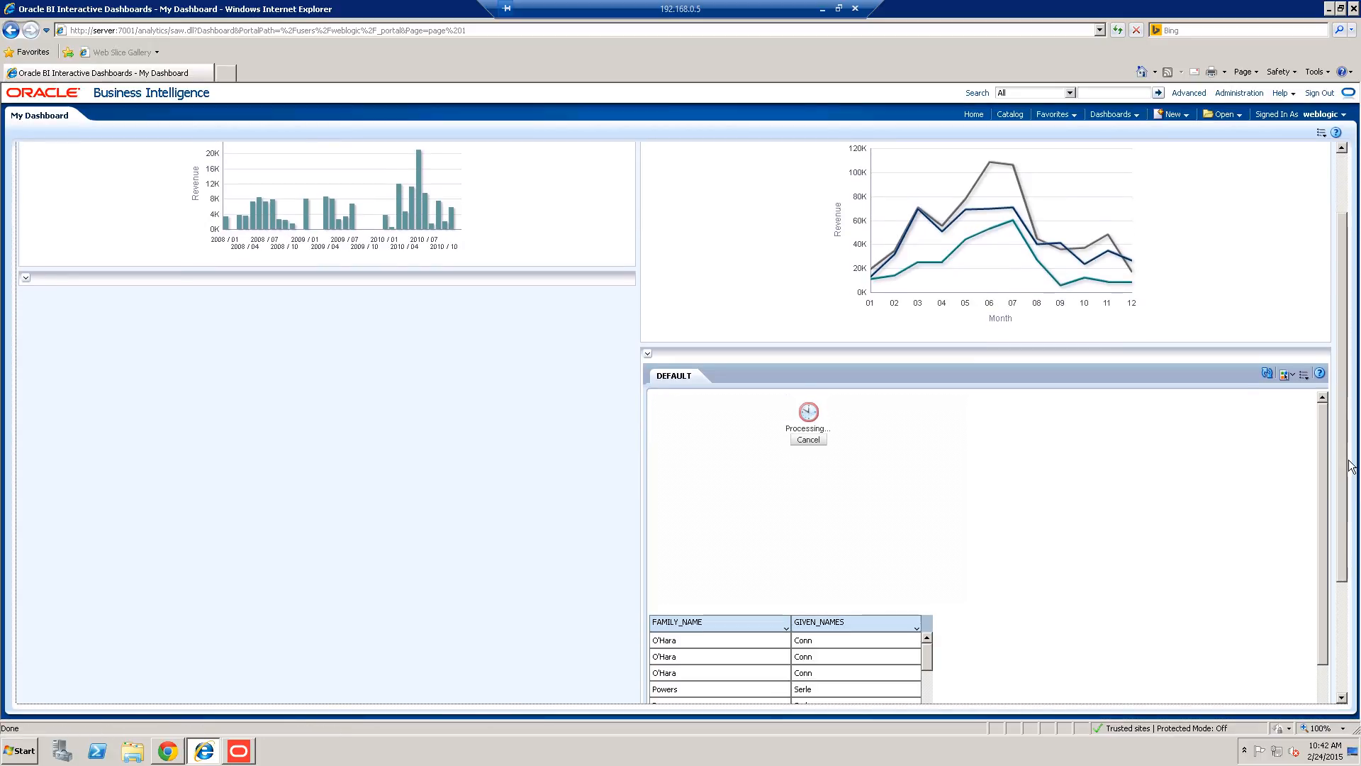
drag(1341, 465, 1341, 487)
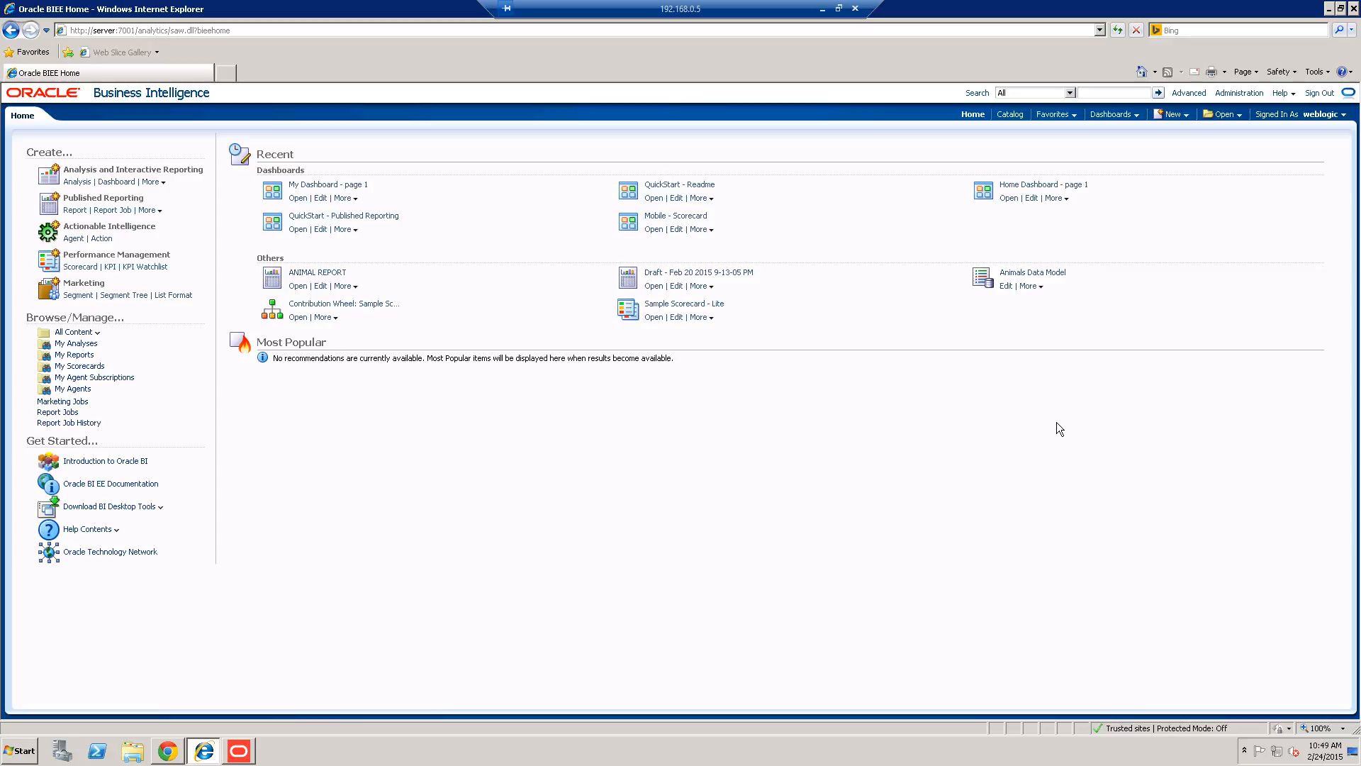
Create a new agent from the global header's New menu.
click(1181, 114)
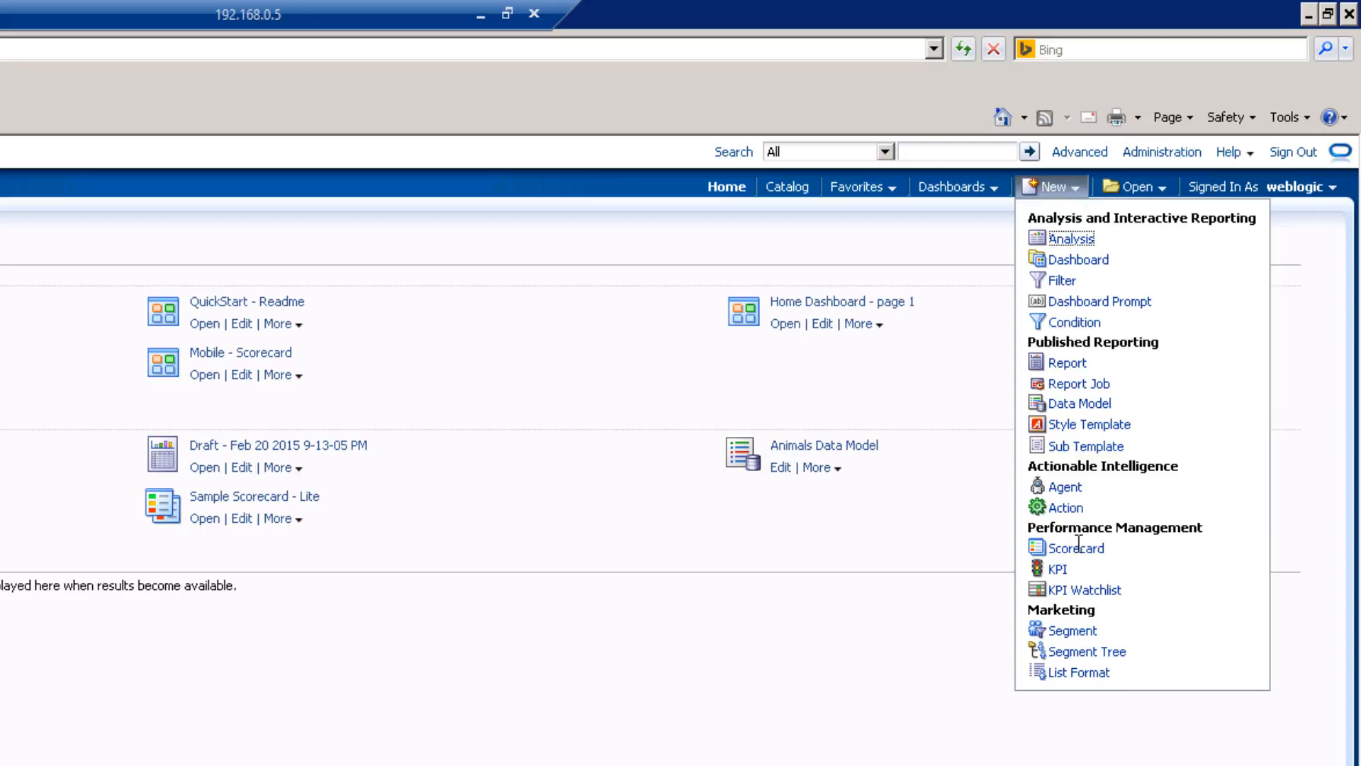
click(1065, 489)
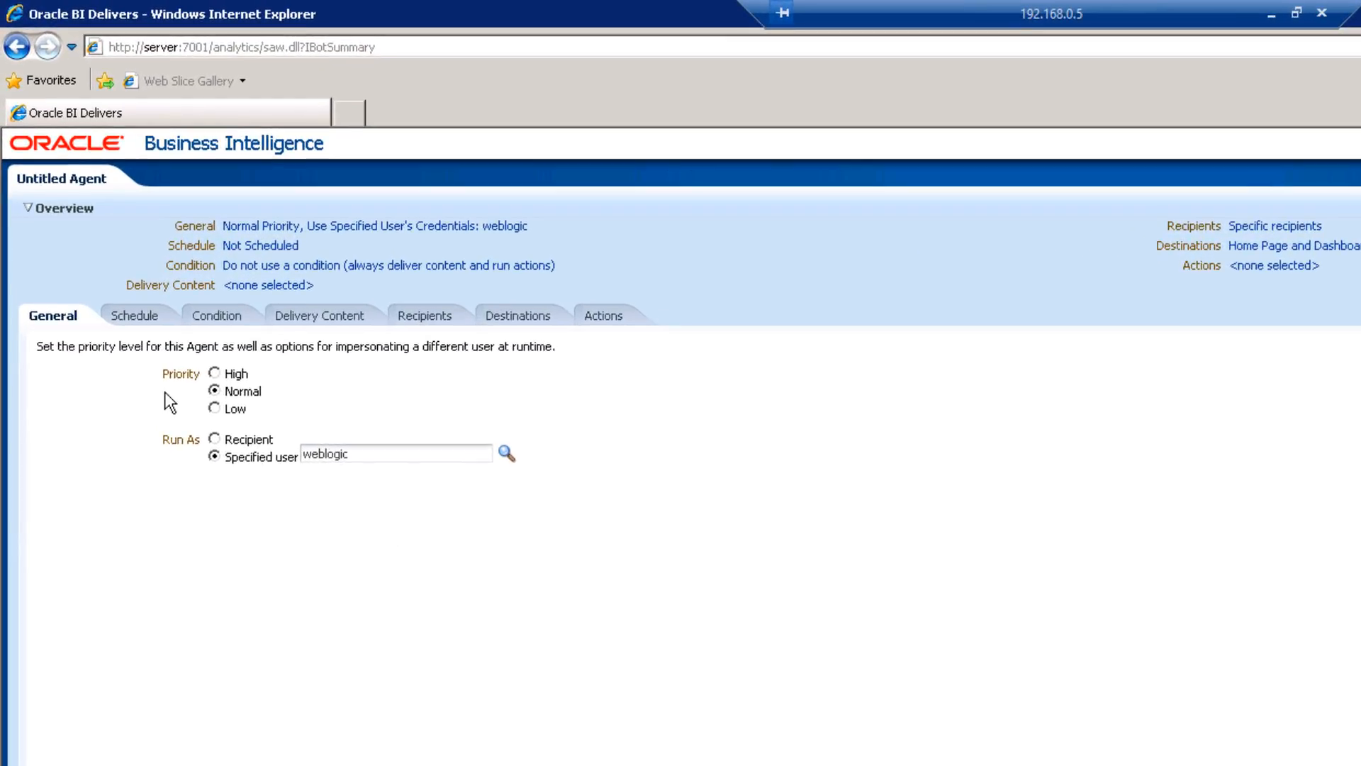
Set the agent to run as Recipient with a Daily schedule frequency.
click(213, 390)
click(215, 439)
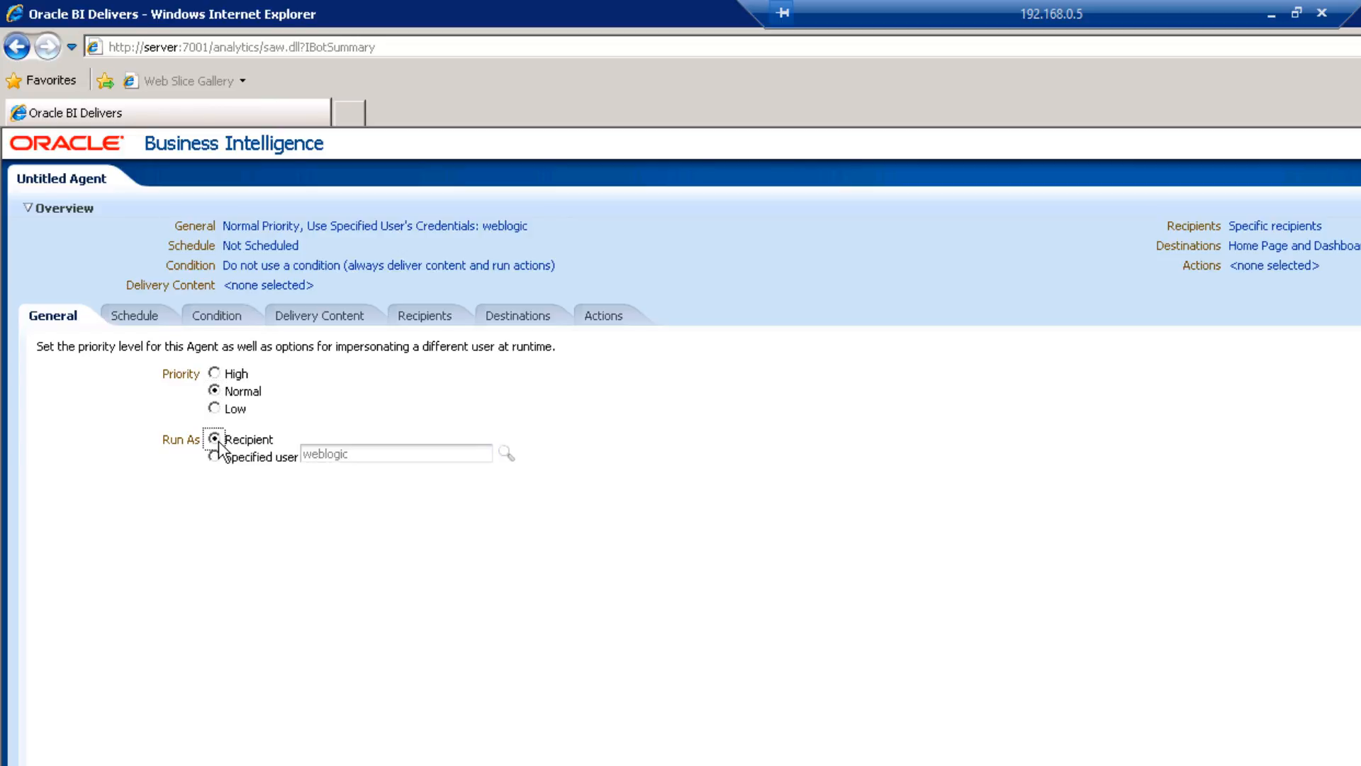
click(131, 316)
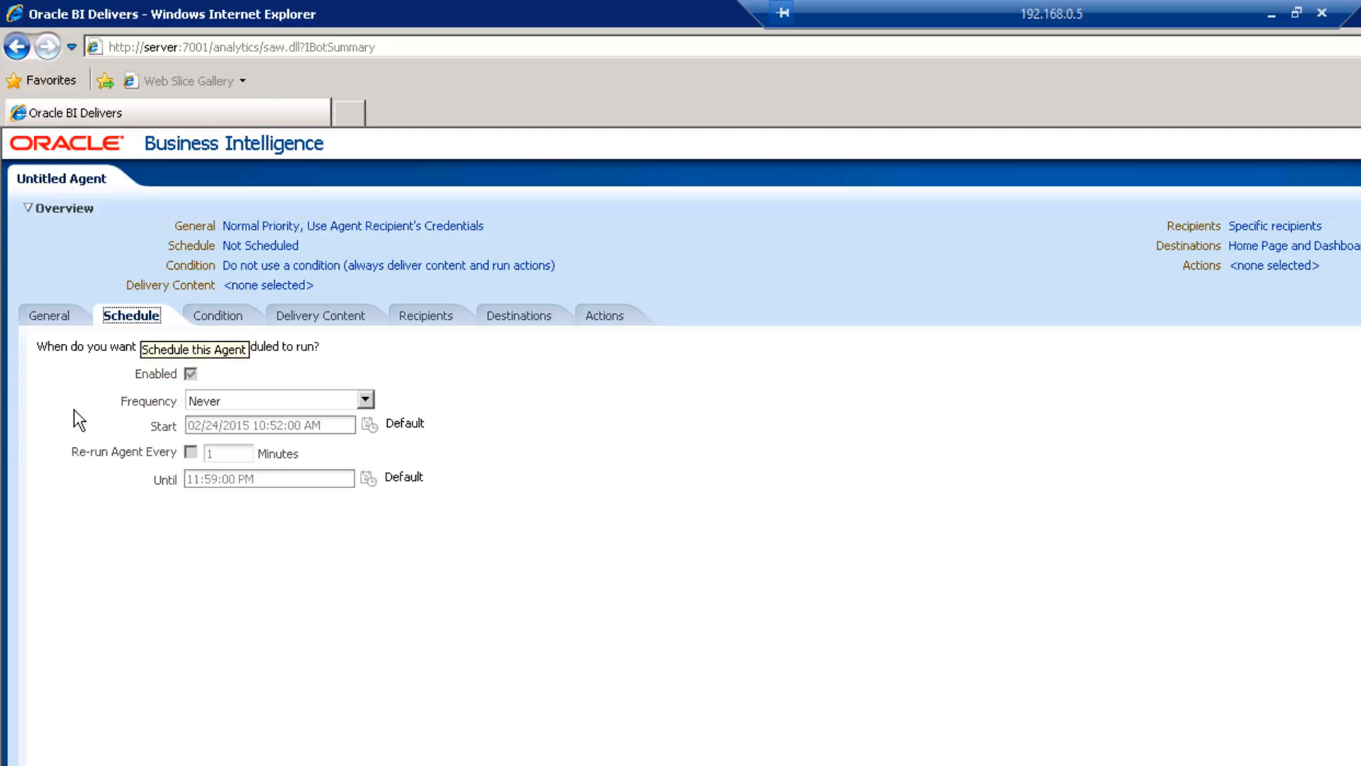
click(311, 394)
click(254, 444)
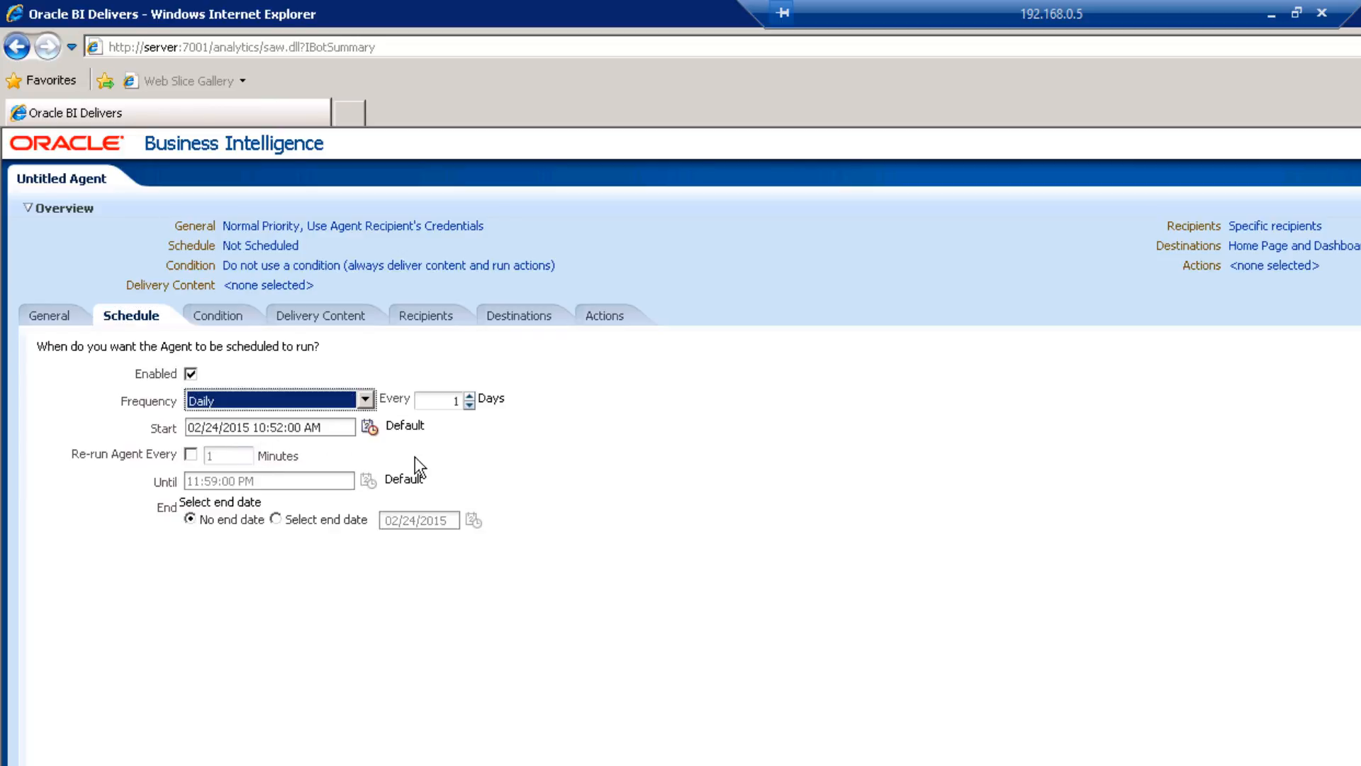
Review the agent's Condition, Delivery Content and Recipients settings.
click(210, 322)
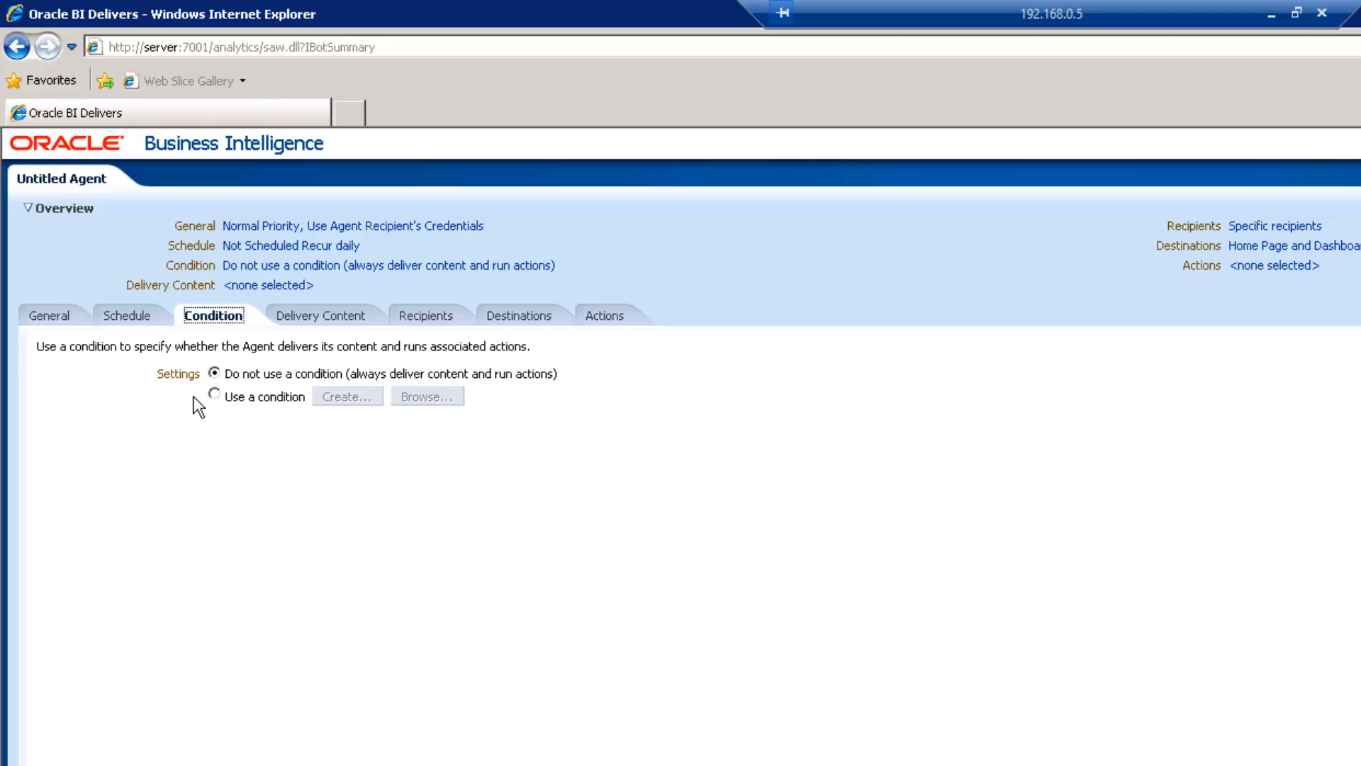
click(315, 319)
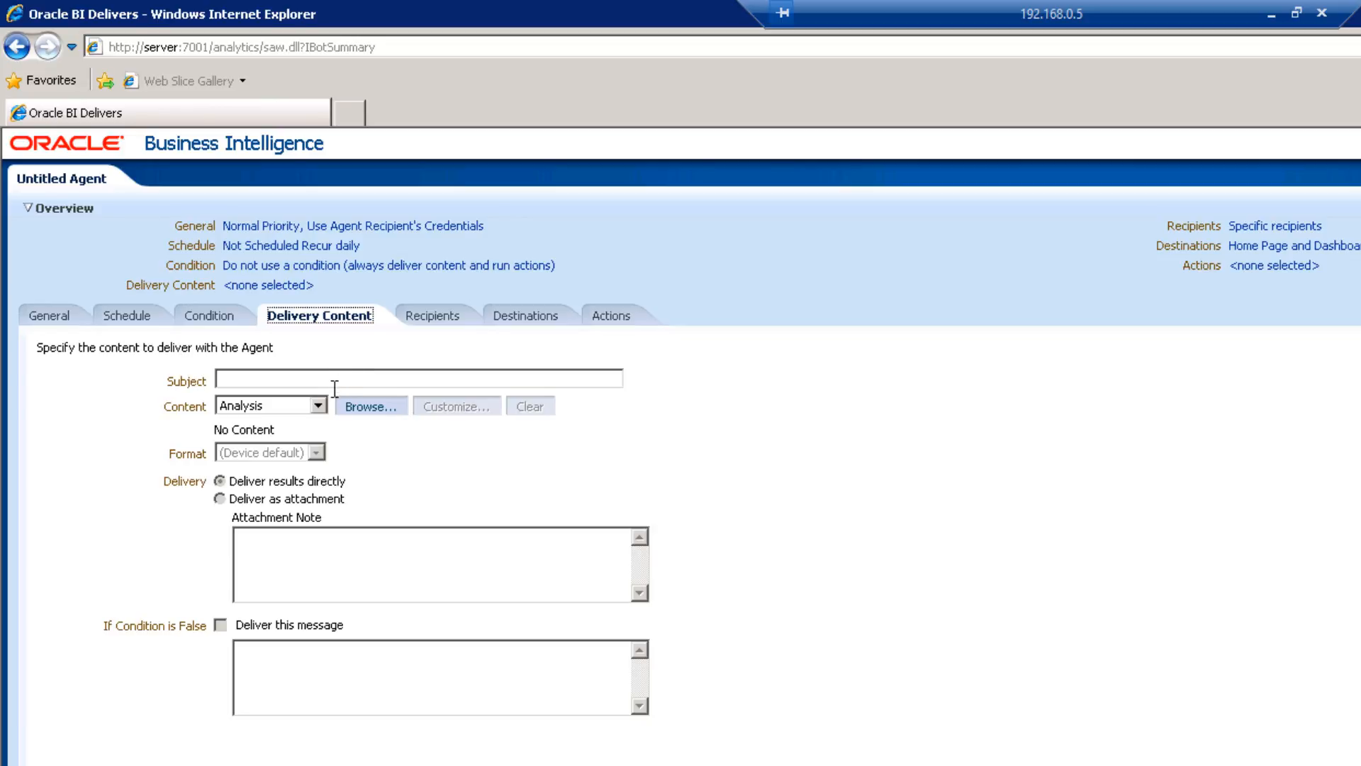
click(432, 316)
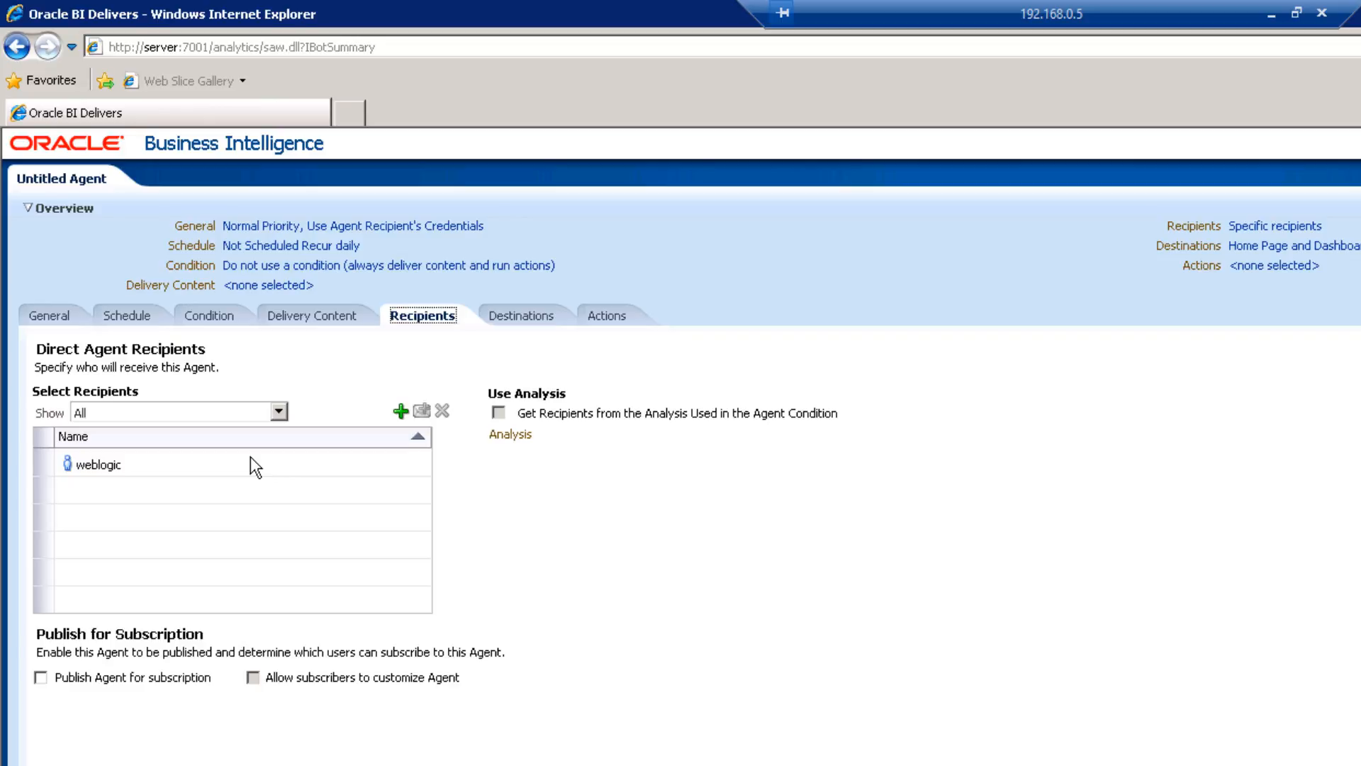
Deliver the agent to Specific Devices including Digital Phone, then view its Actions.
click(529, 319)
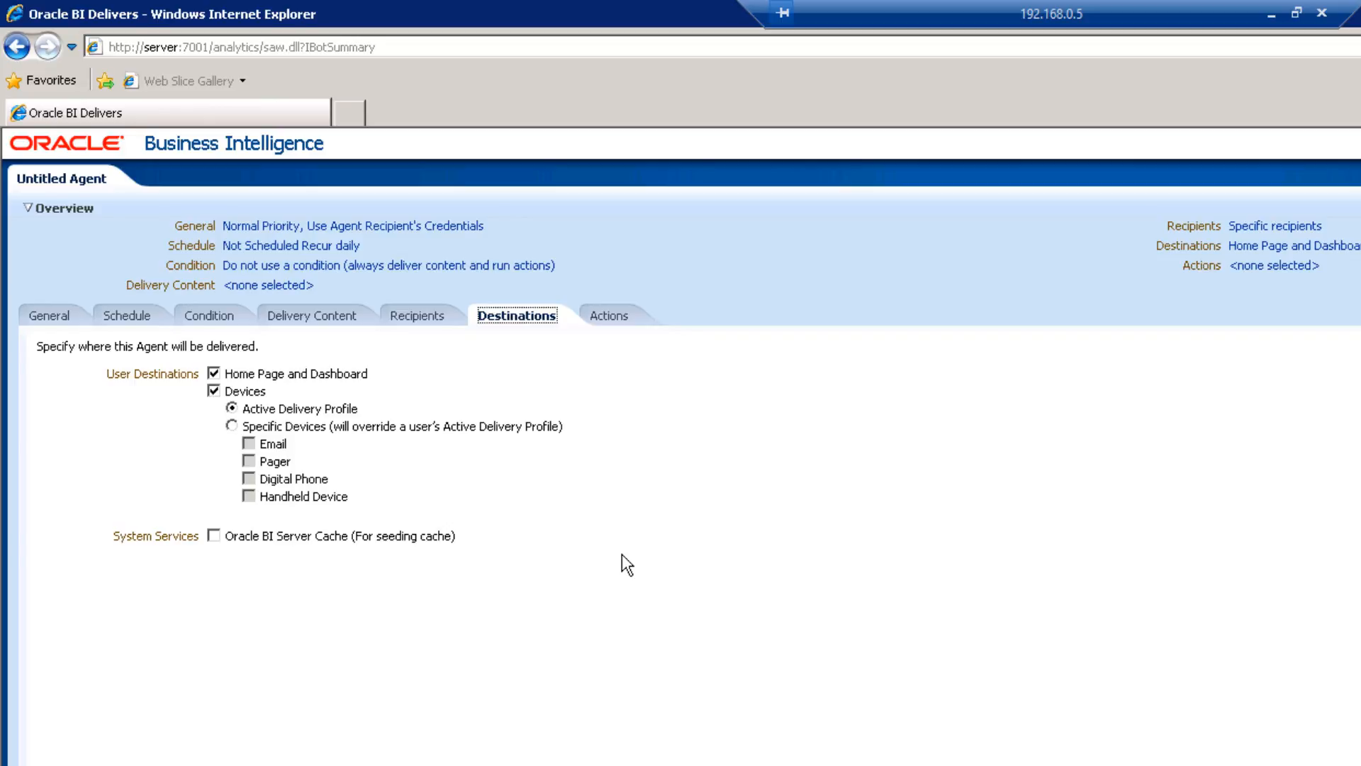
click(299, 428)
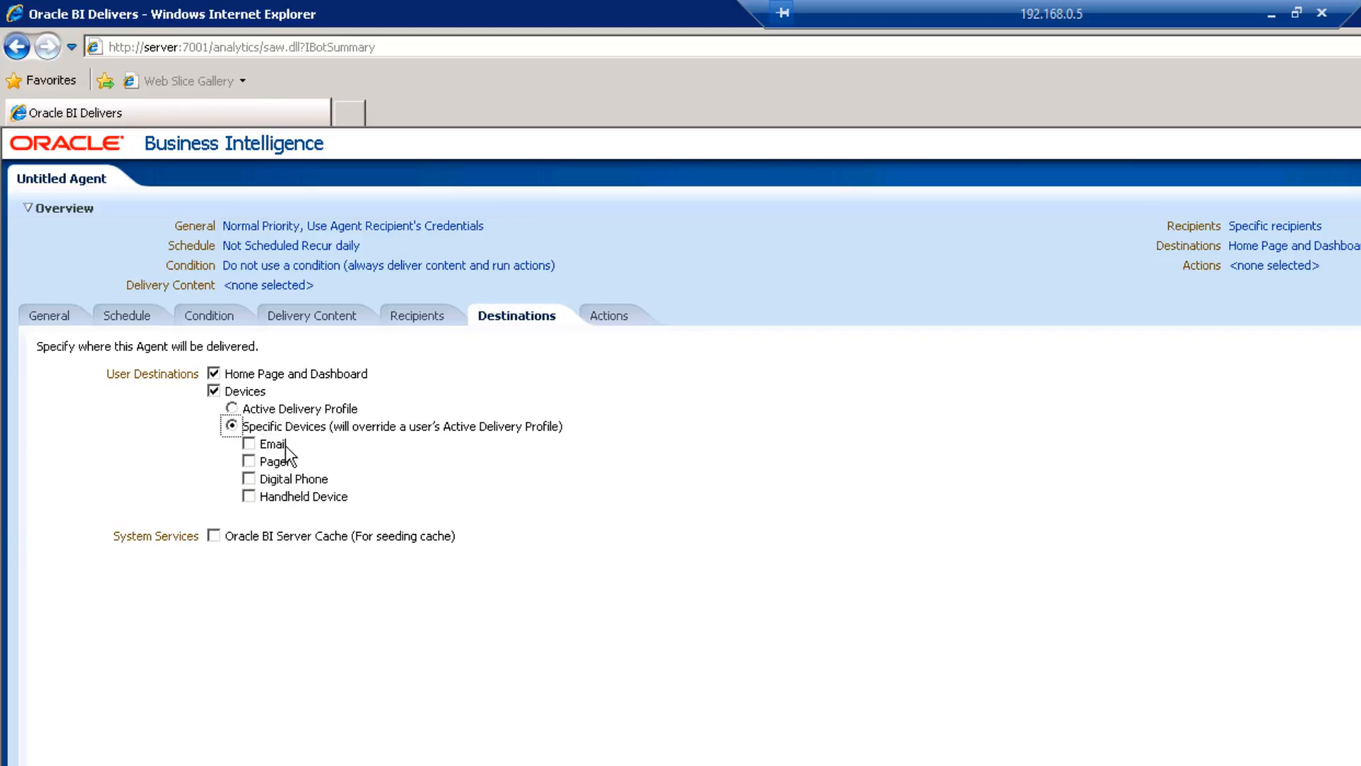
click(249, 478)
click(608, 319)
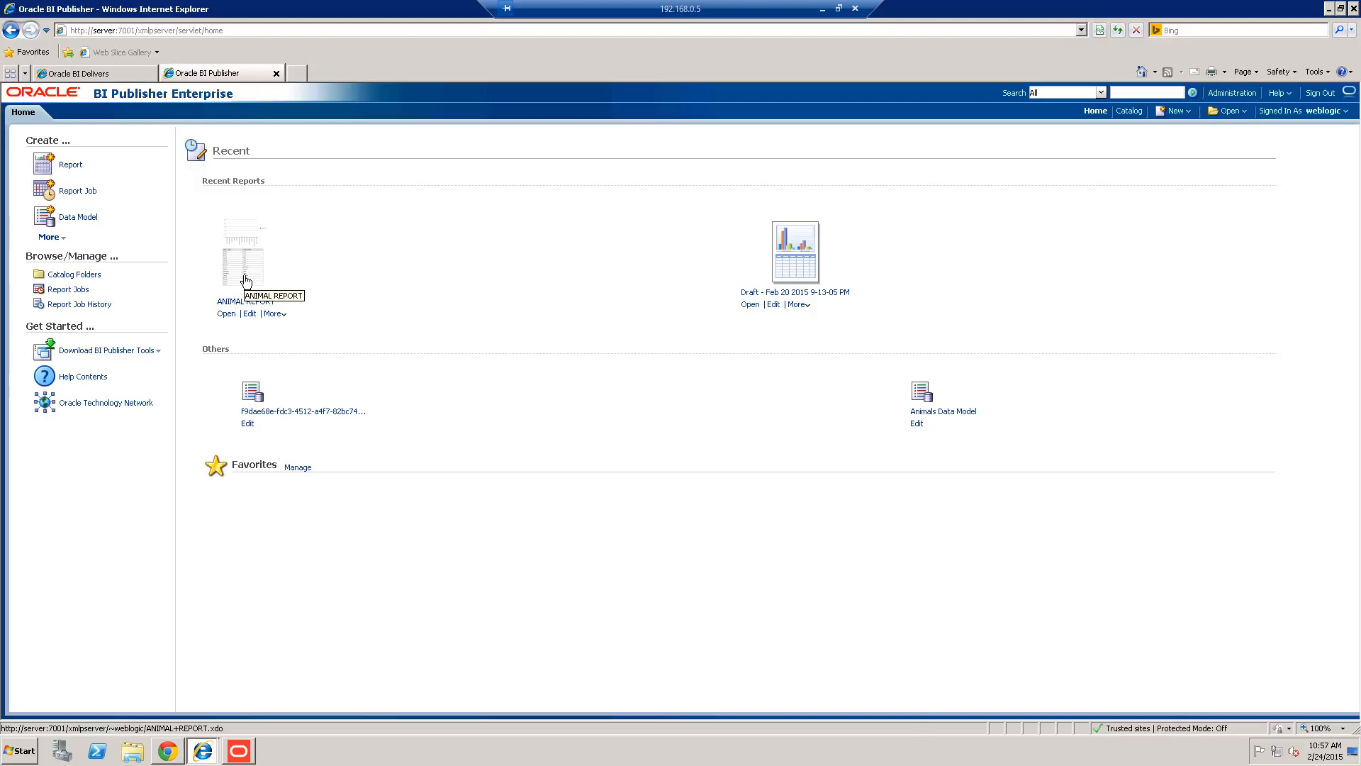
View ANIMAL REPORT from recent reports, then go to BI Publisher Administration.
click(261, 292)
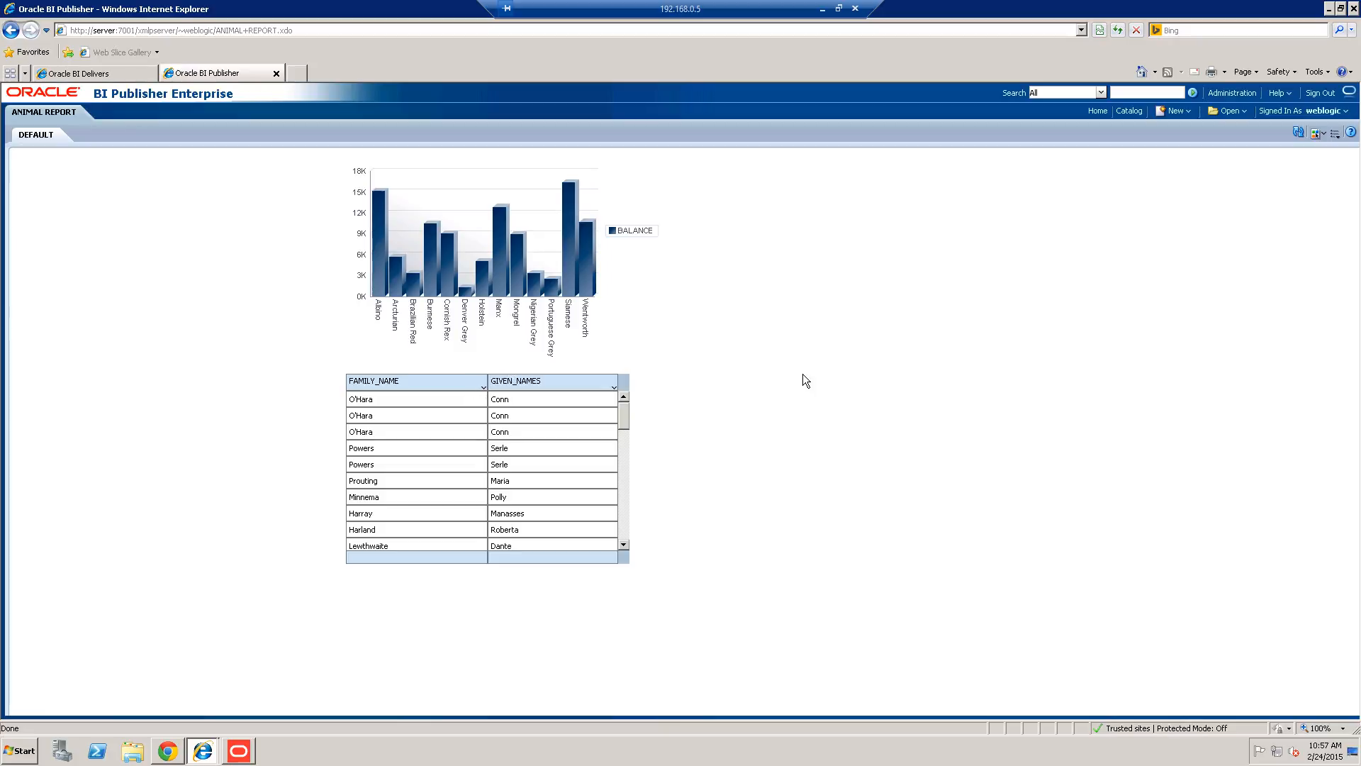
click(1232, 93)
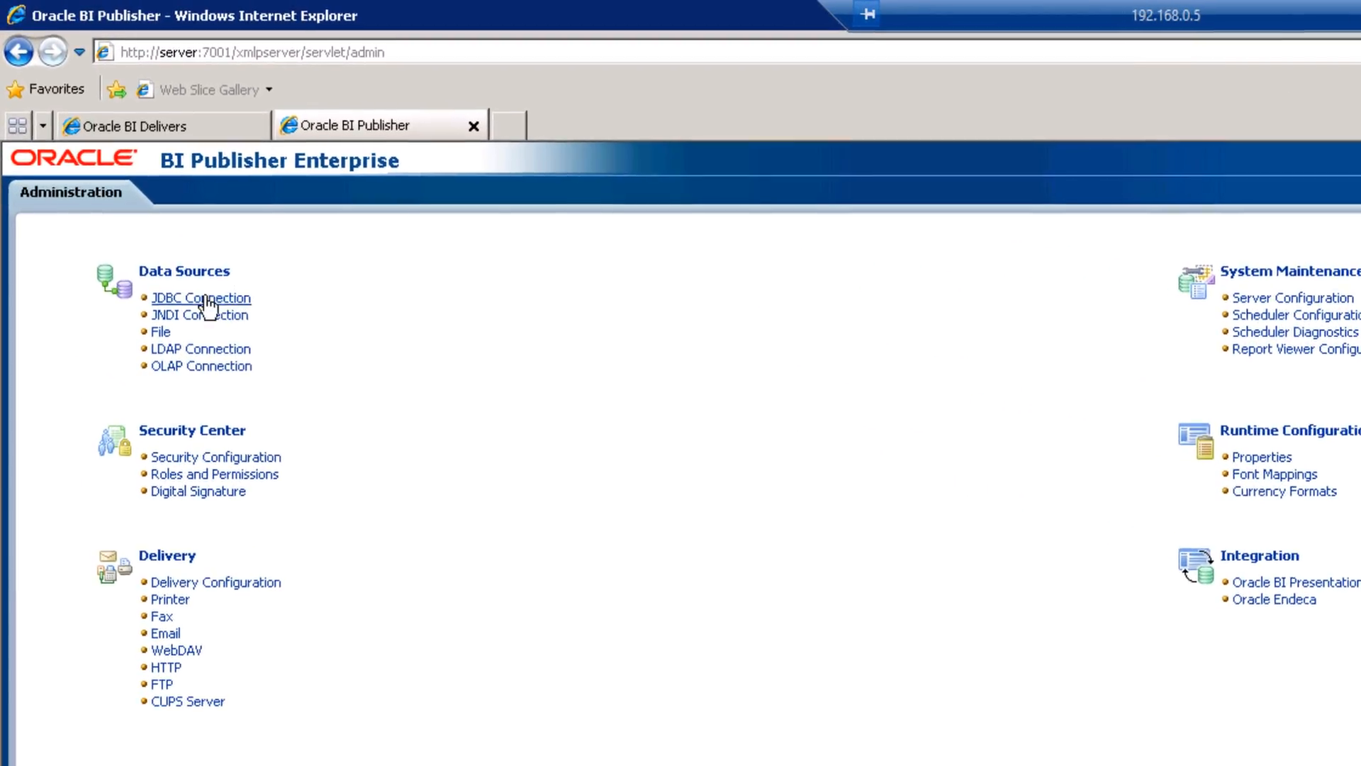
Open the SouceOlap JDBC connection and select the host, port and SID in its connection string.
click(227, 313)
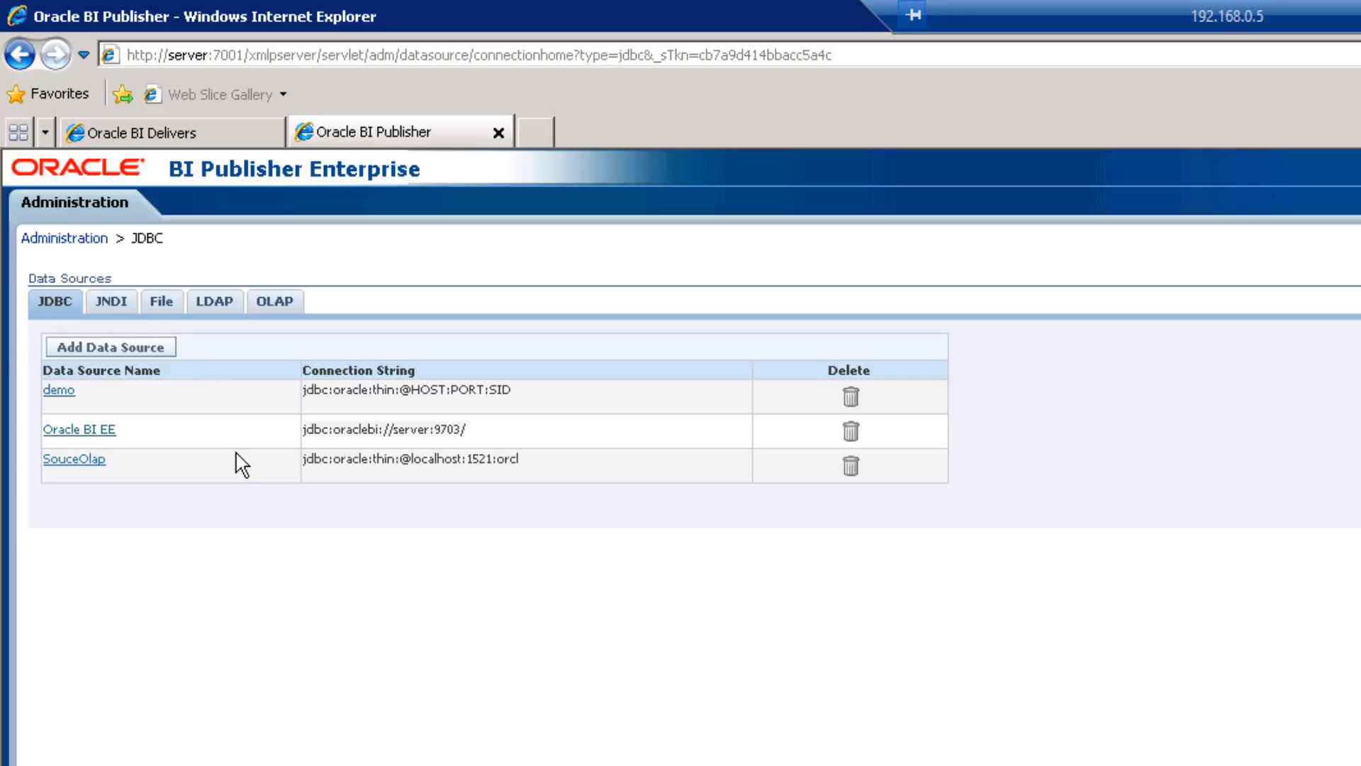
click(61, 468)
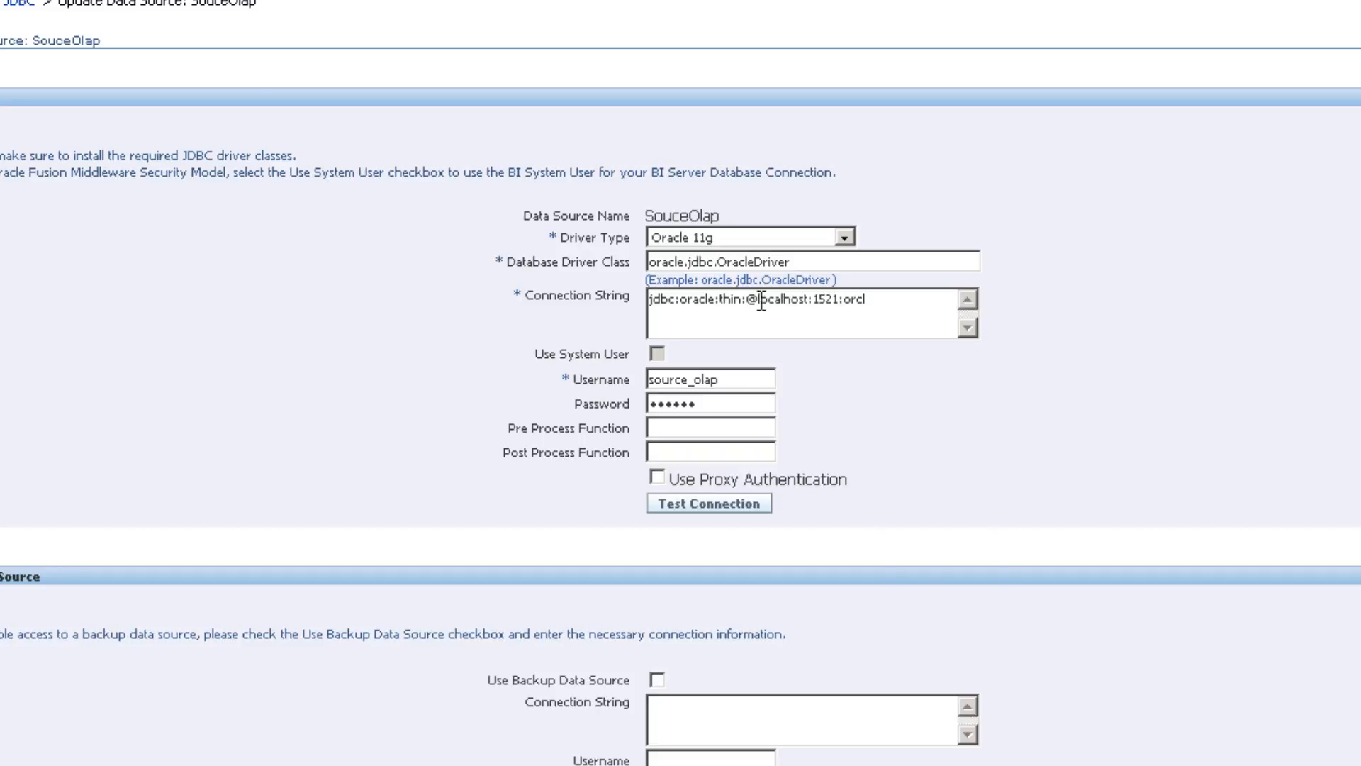
drag(757, 302, 892, 299)
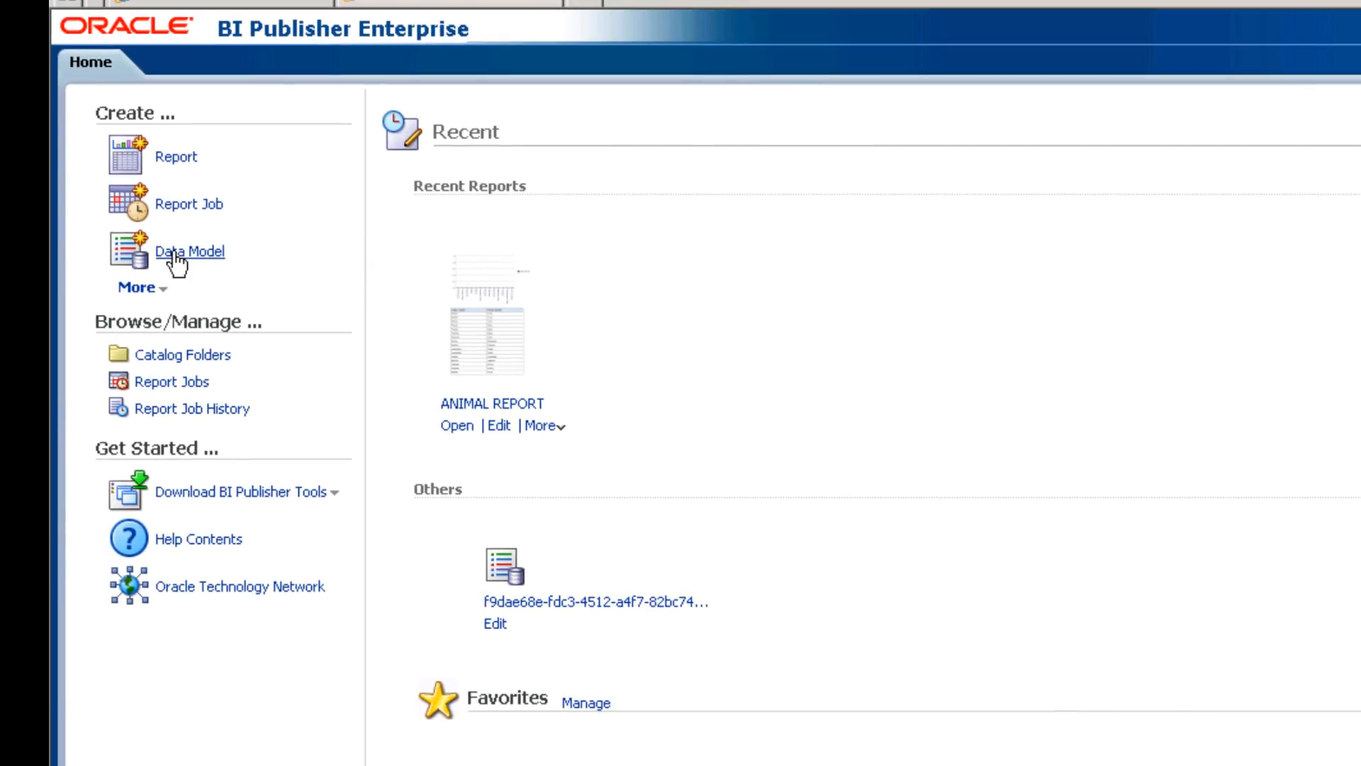
Create a new data model with SouceOlap as its default data source.
click(173, 254)
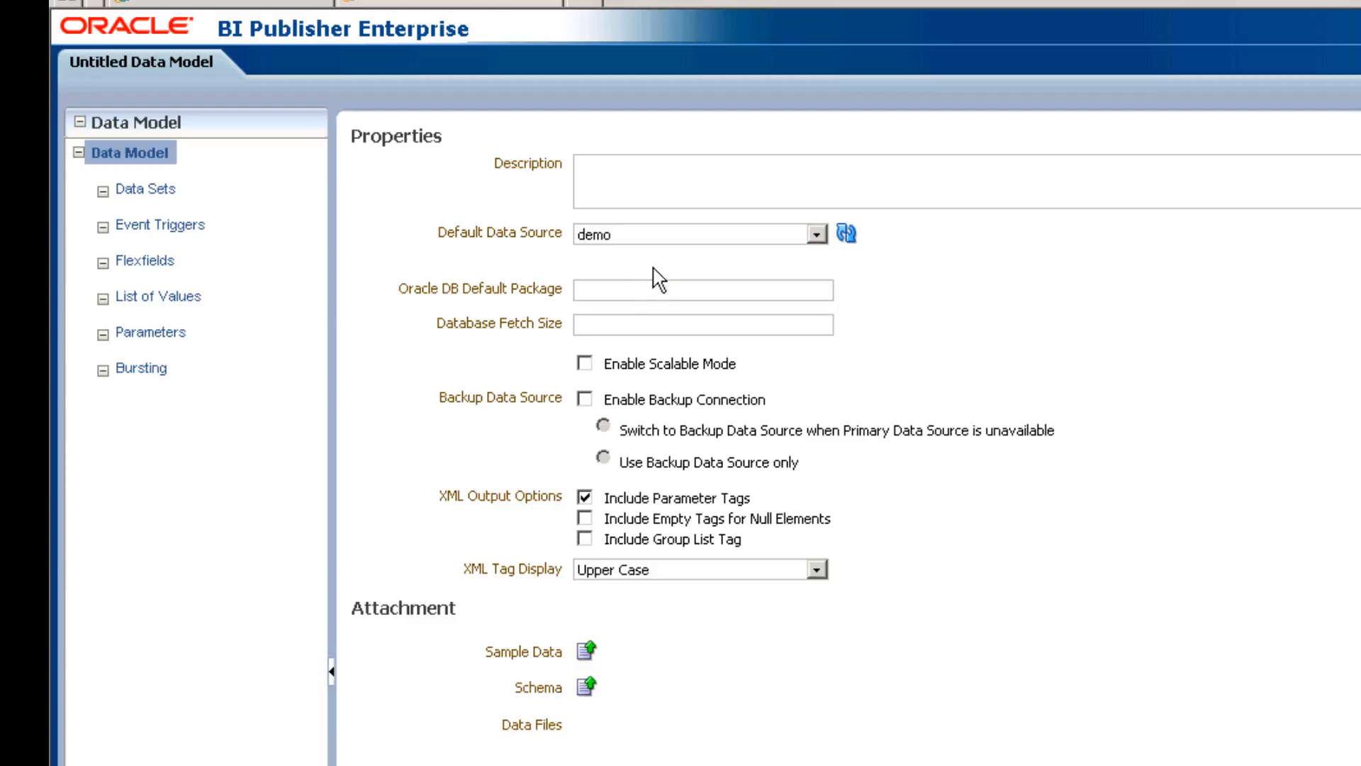
click(644, 236)
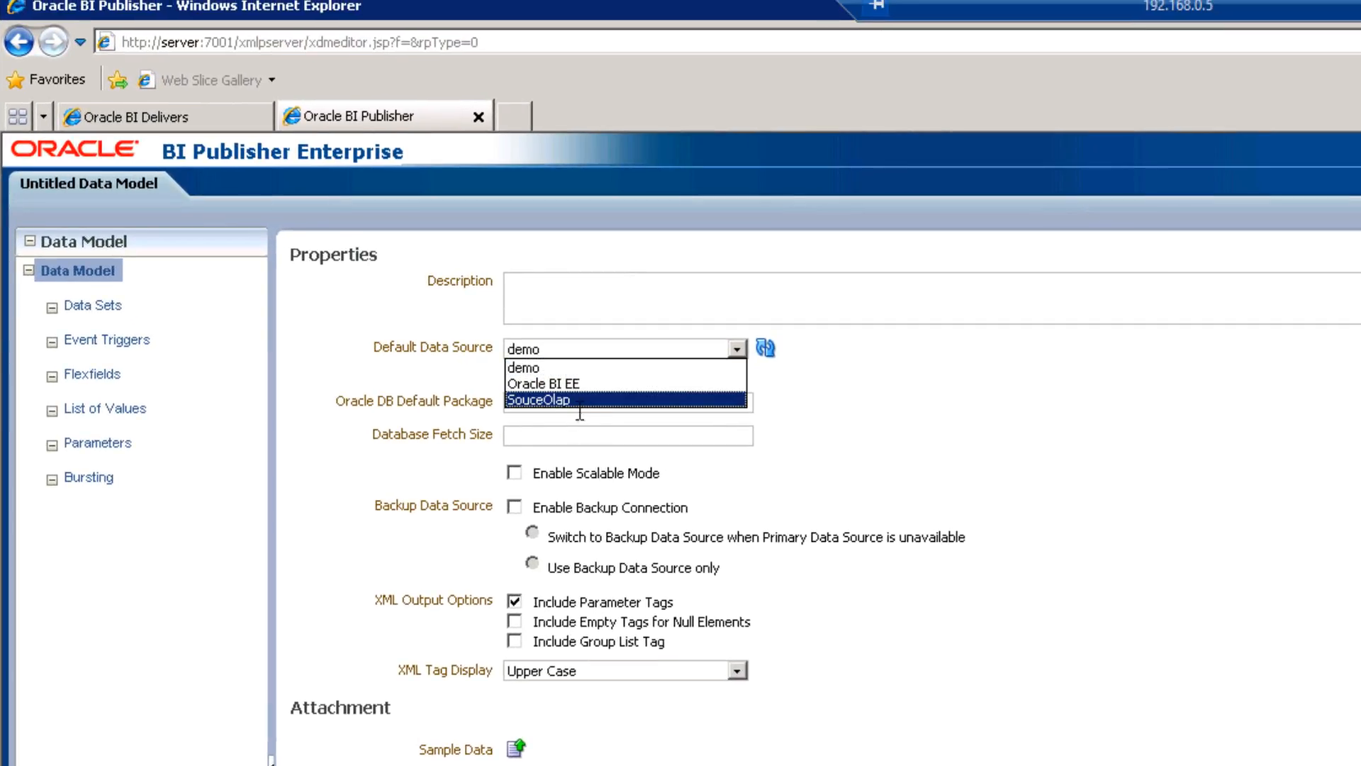
click(598, 362)
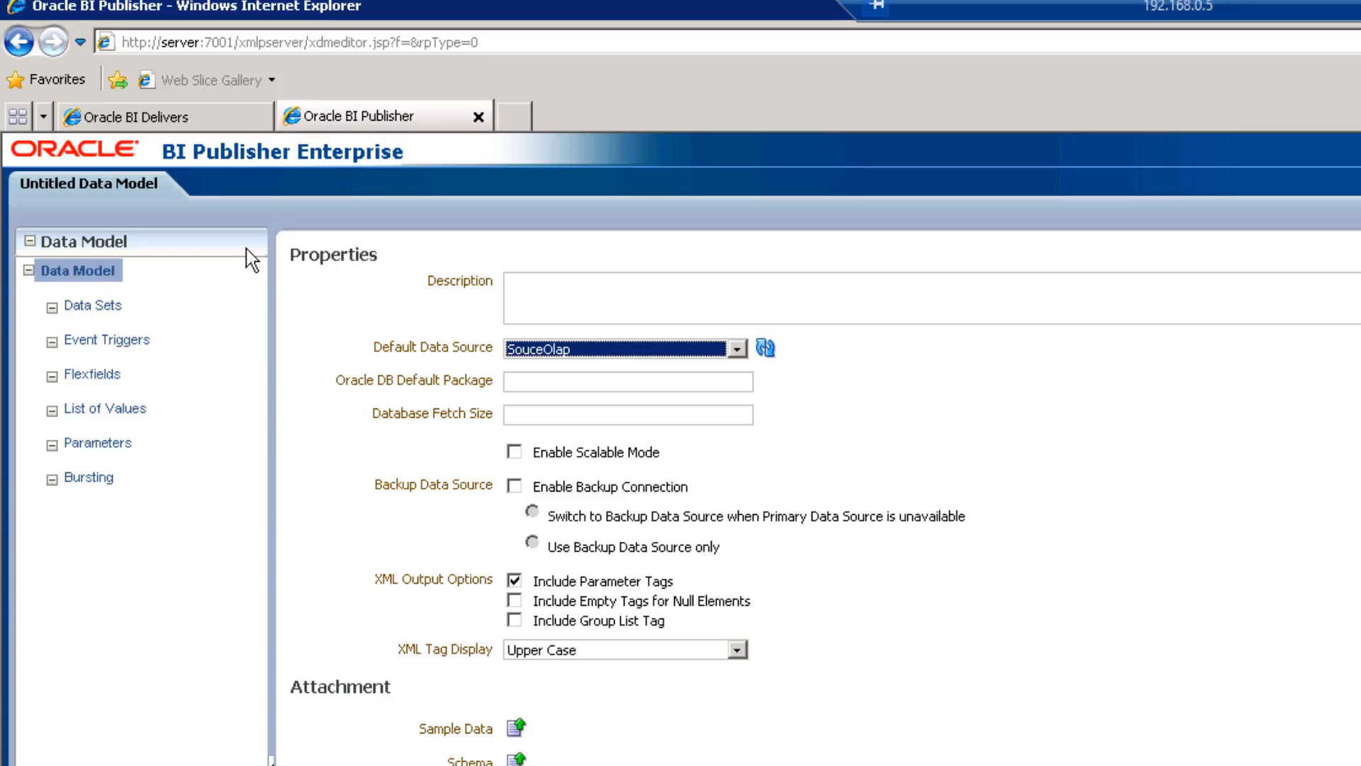
Start a new SQL Query data set under the data model's Data Sets.
click(95, 308)
click(306, 285)
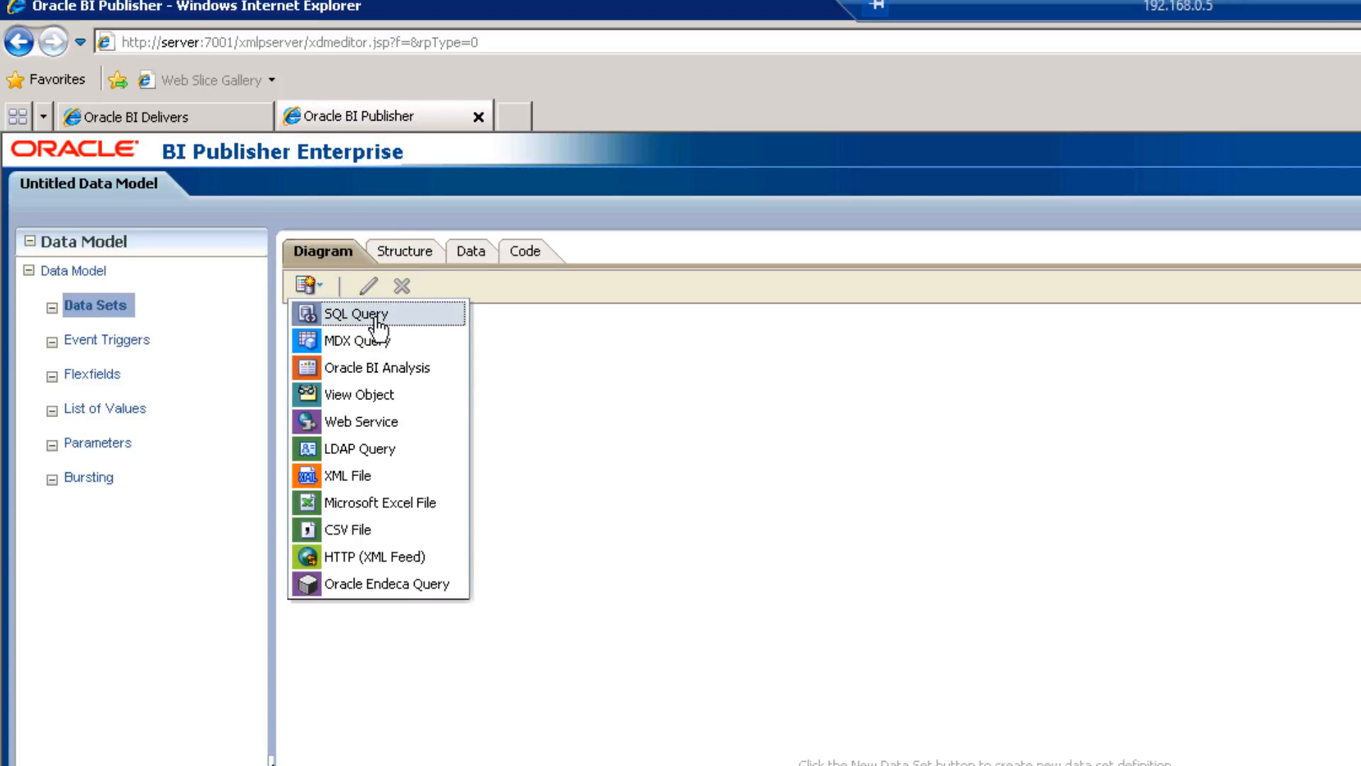
click(349, 325)
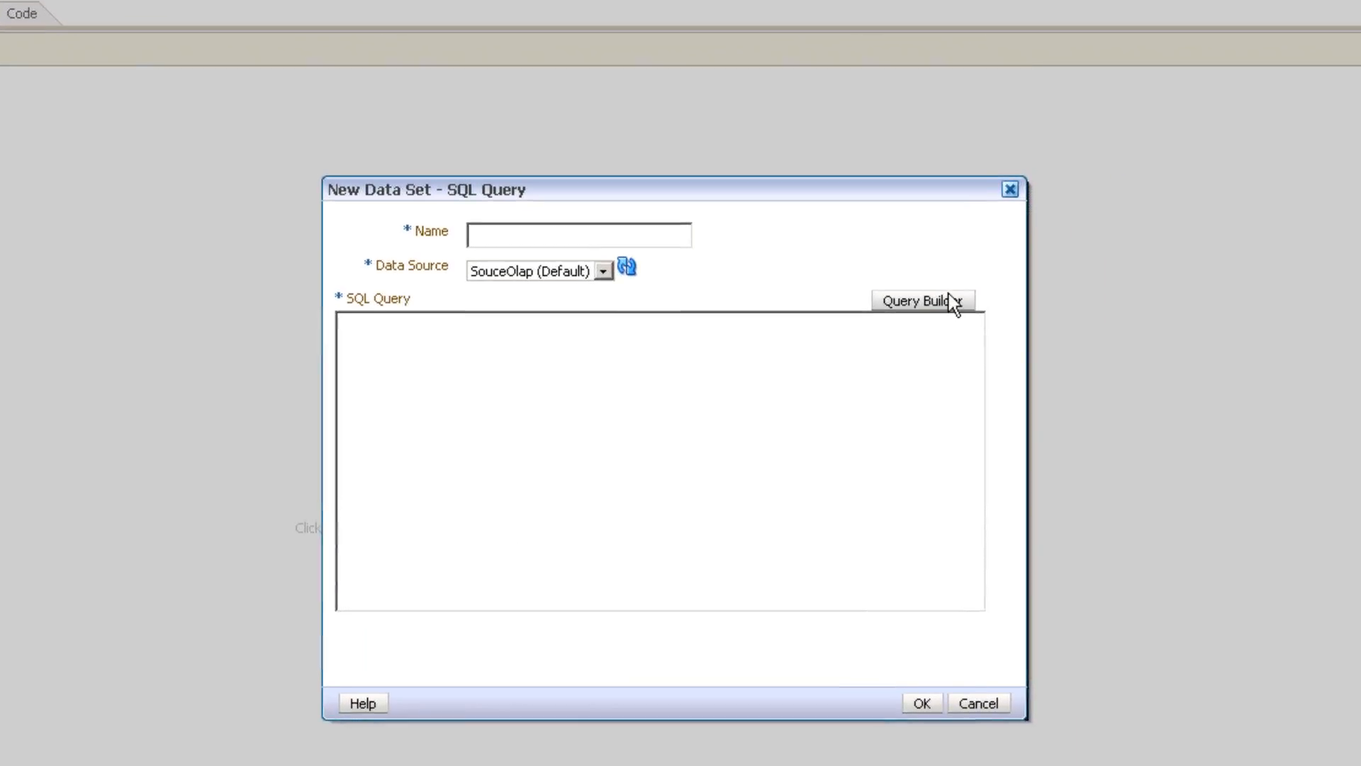
In Query Builder, add the ANIMAL and OWNER tables and join them on OWNER_ID.
click(1205, 423)
drag(824, 41, 525, 0)
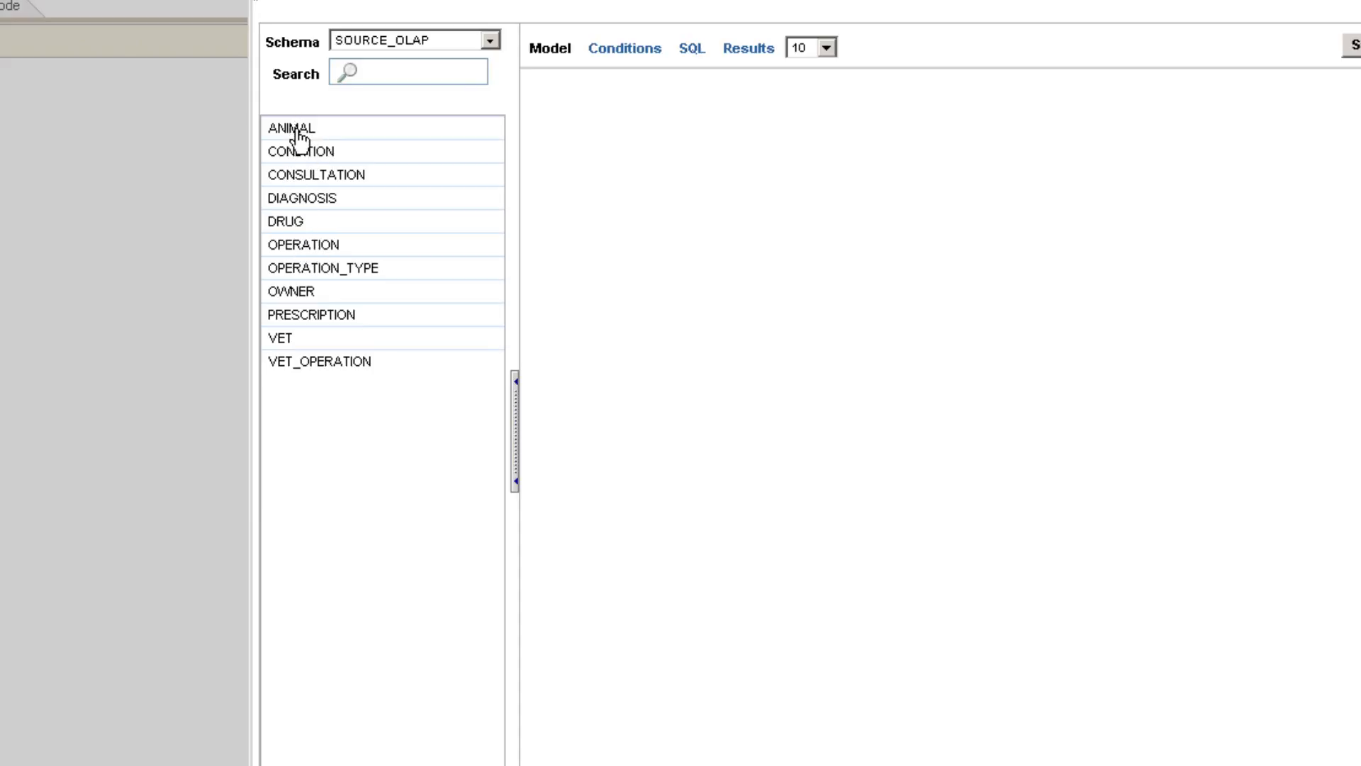
drag(296, 131, 1016, 350)
drag(304, 292, 728, 356)
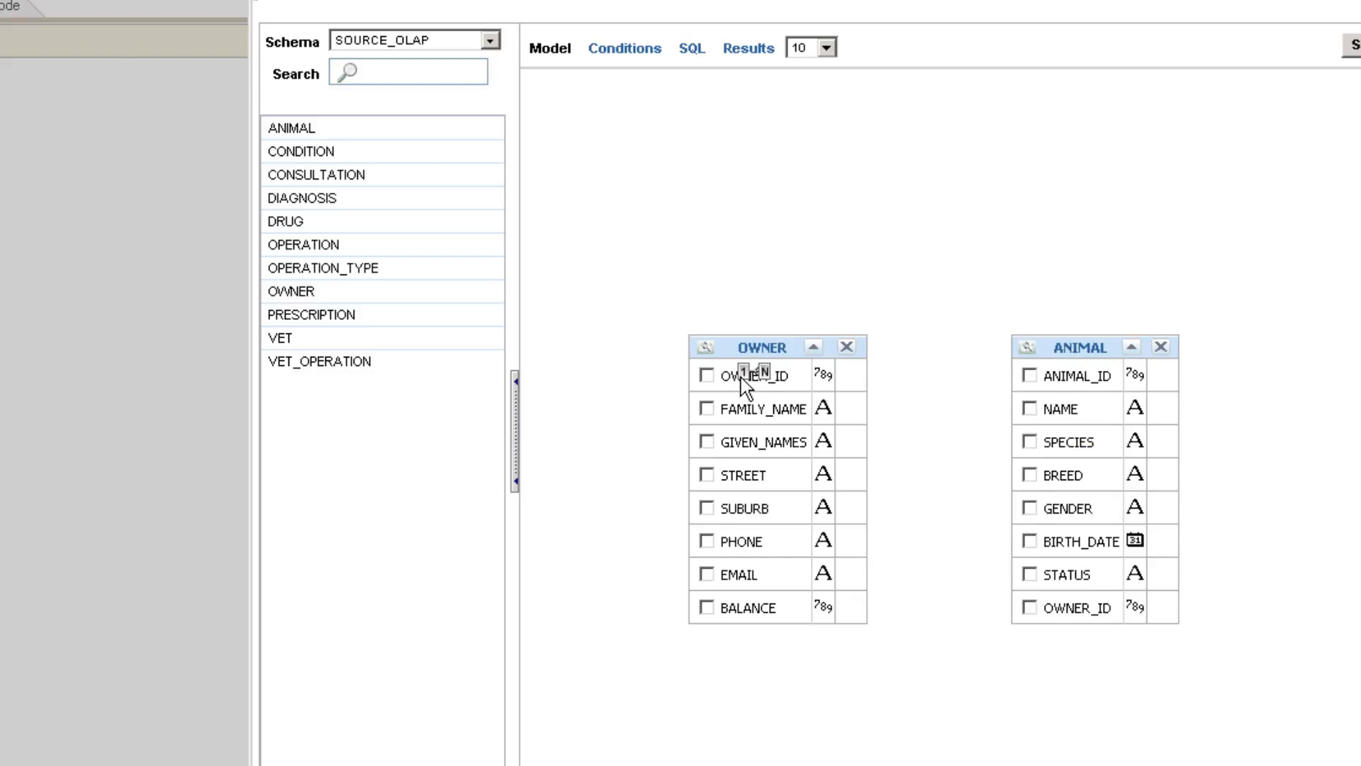
mouse_move(742, 377)
mouse_down()
mouse_move(998, 632)
mouse_move(1055, 613)
mouse_up()
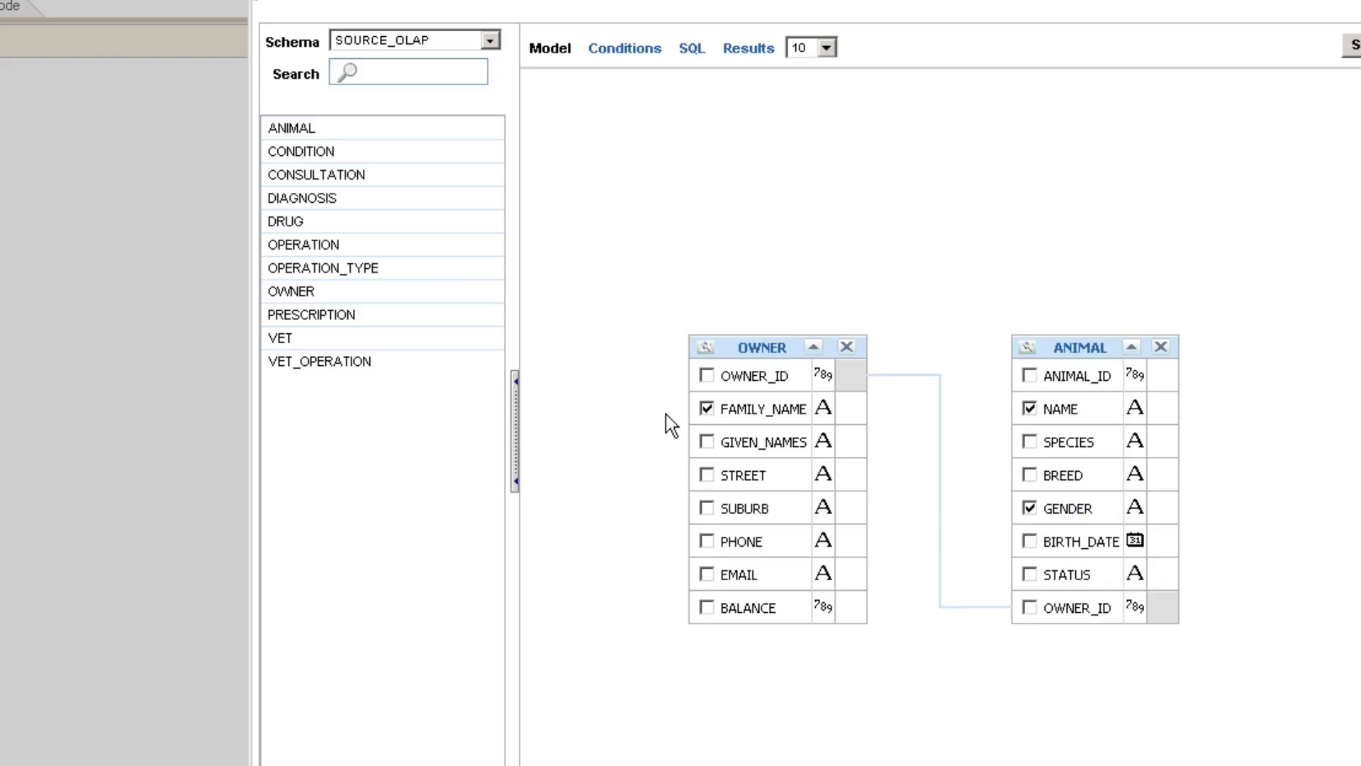
Return the generated SQL to the data set, name it 'test' and confirm.
click(1347, 47)
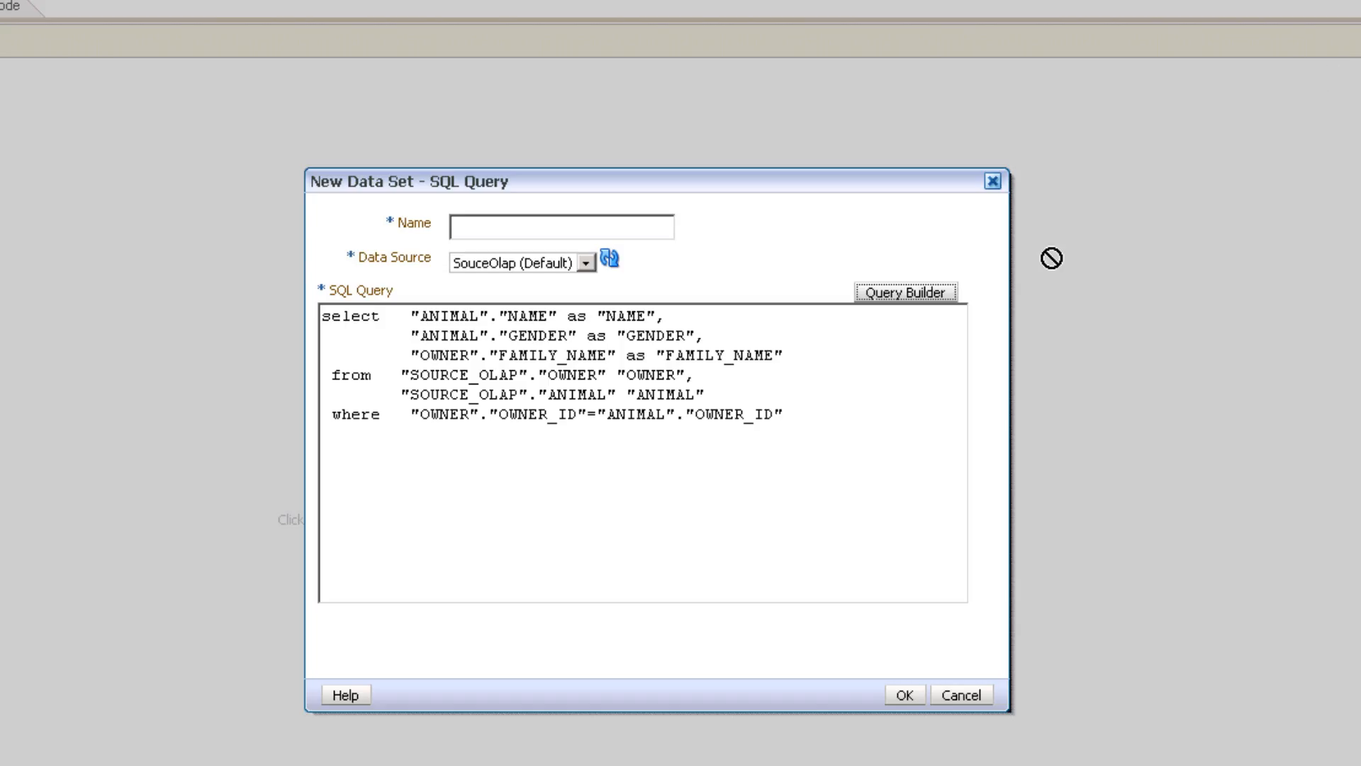
click(412, 341)
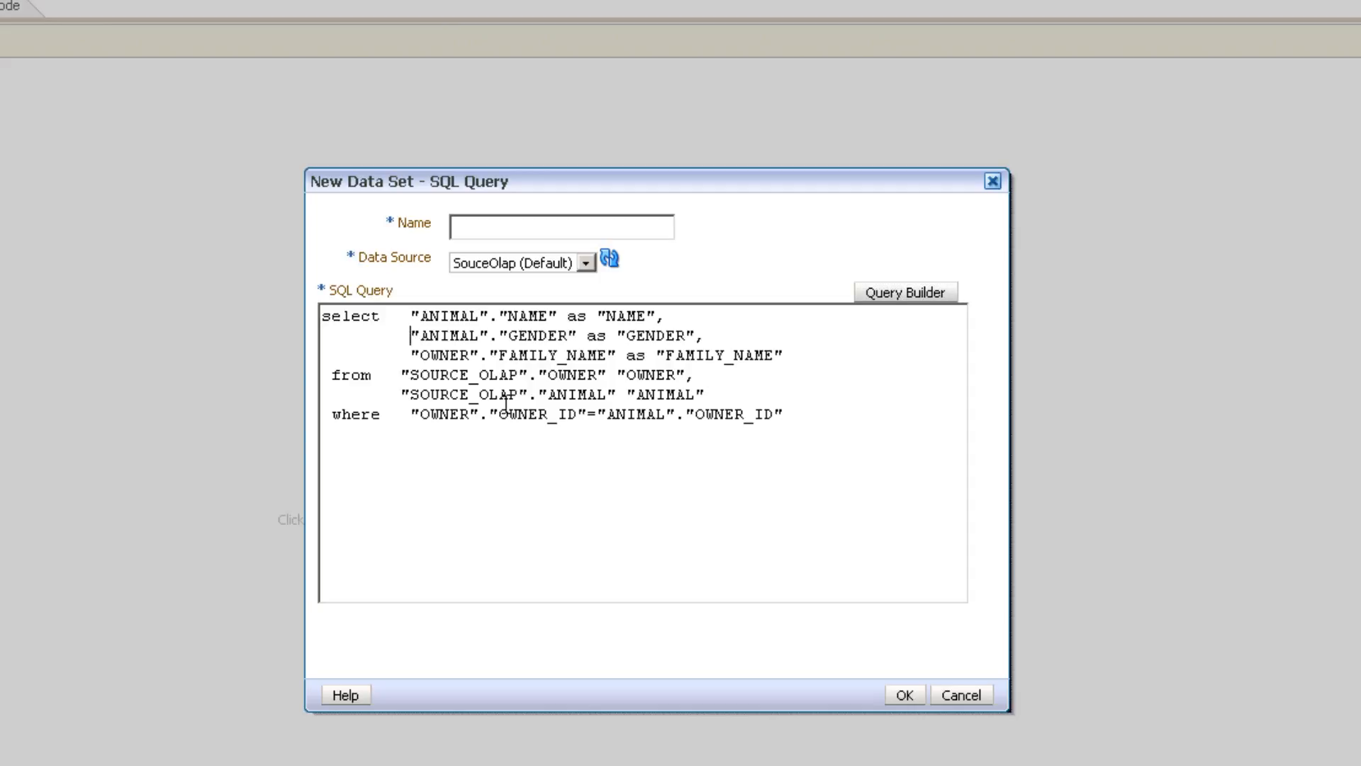
click(868, 432)
drag(869, 433, 196, 271)
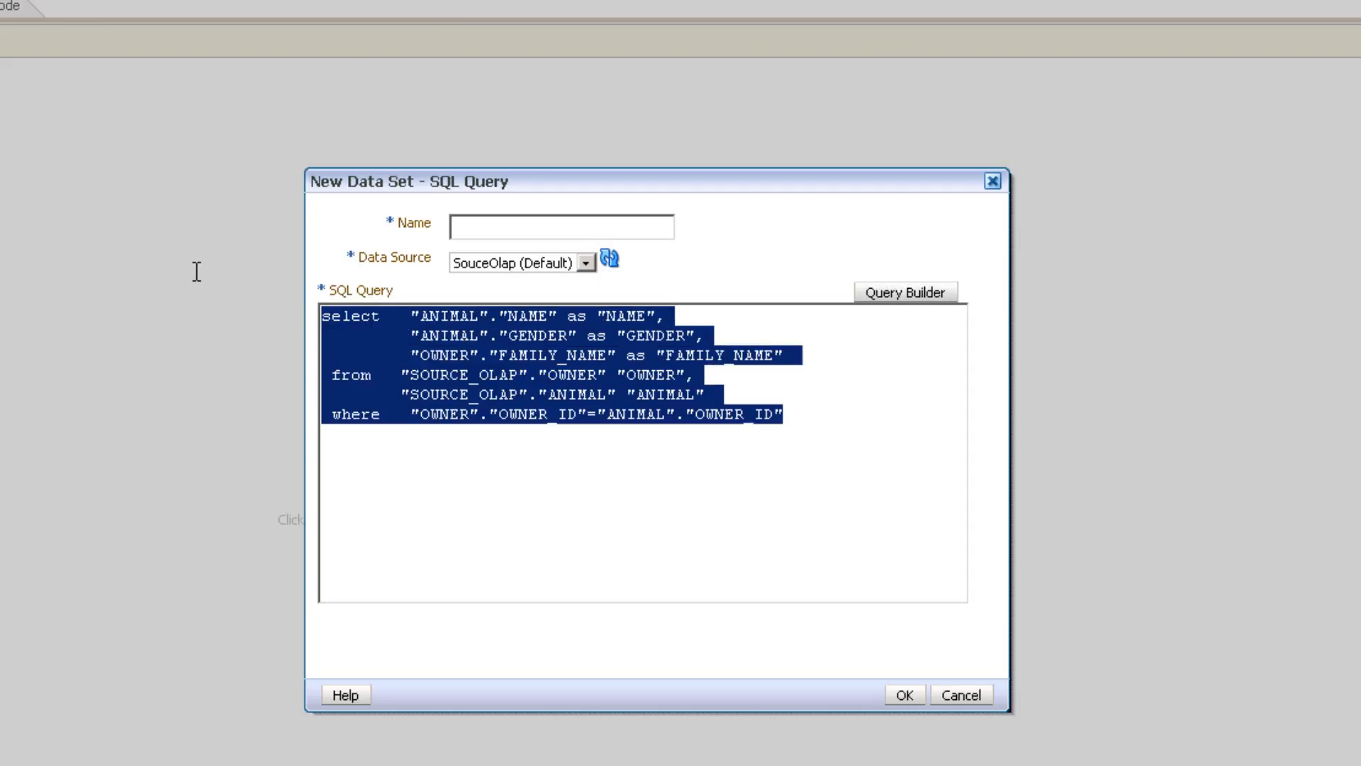
click(491, 227)
text(test)
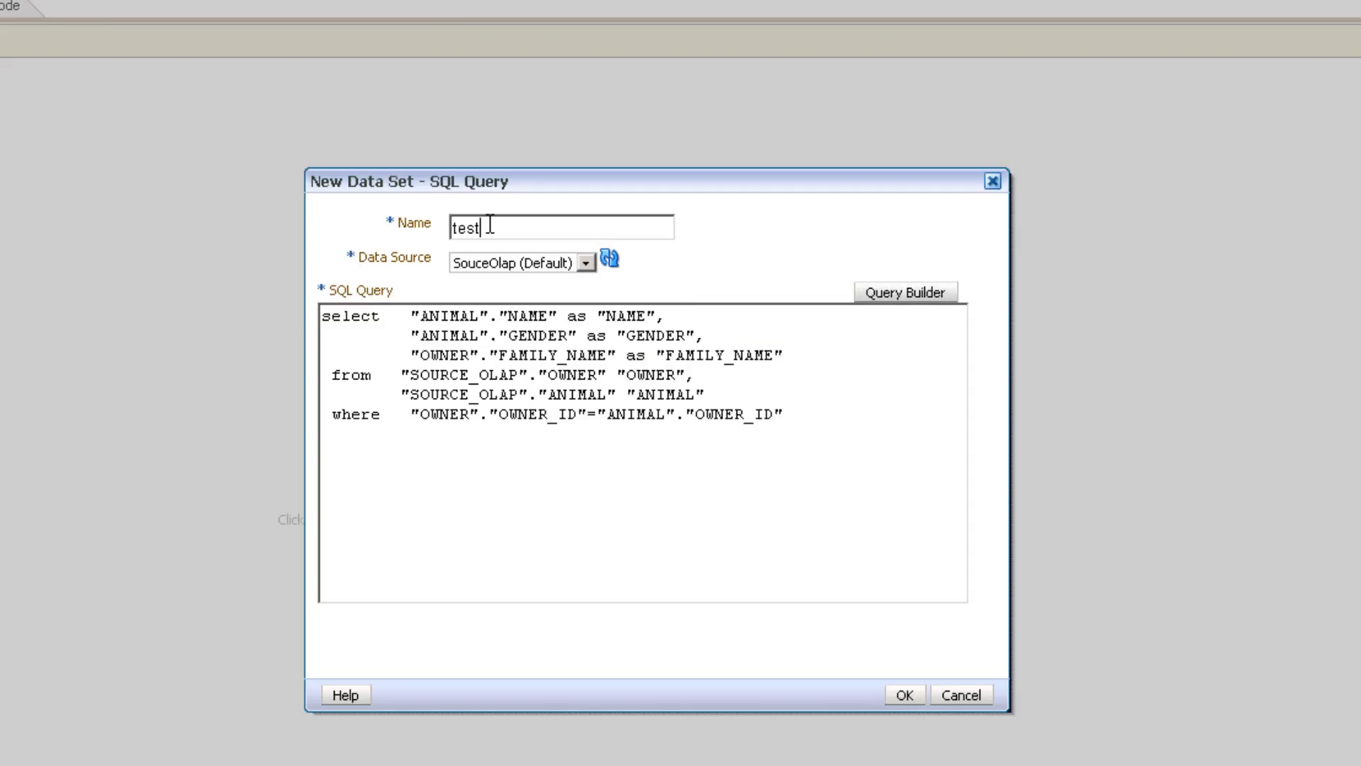
click(905, 694)
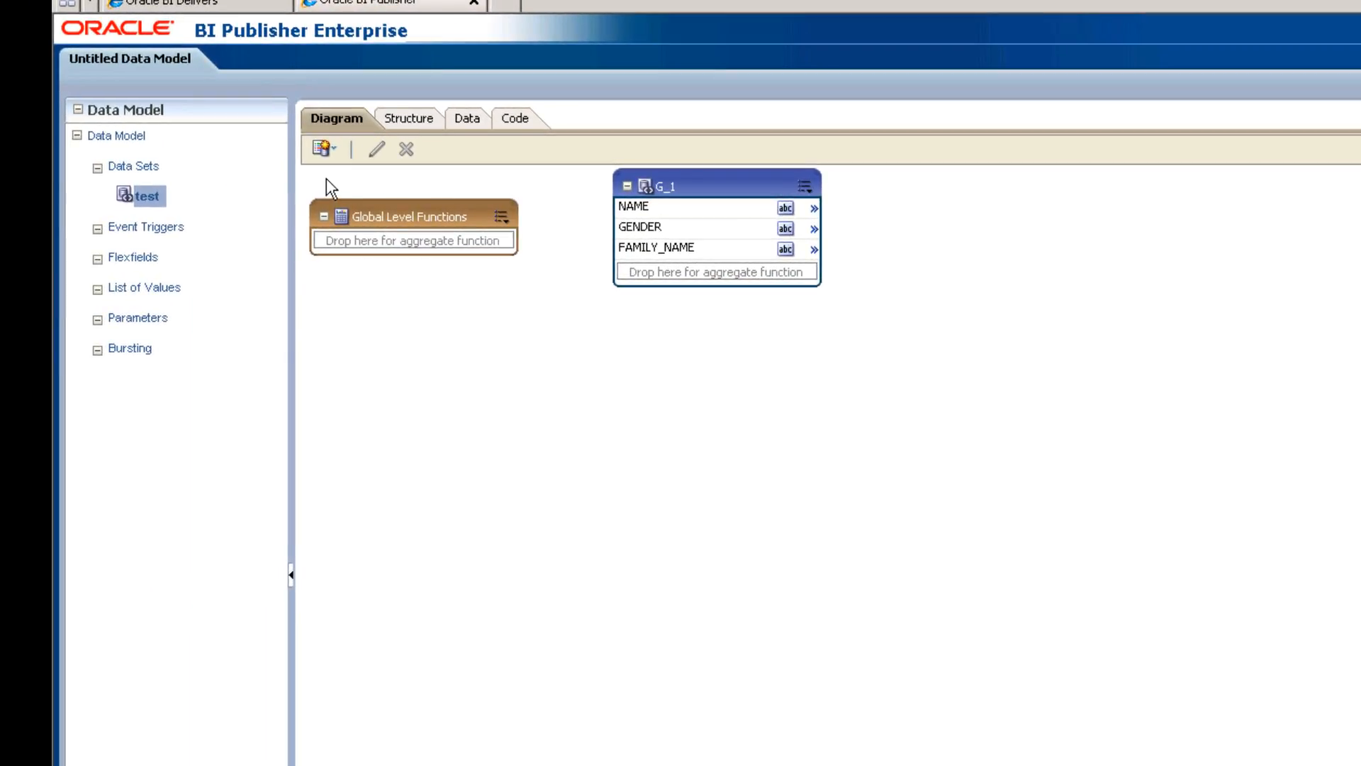
Preview sample rows of the test data set, then abandon the unsaved data model for Home.
click(465, 119)
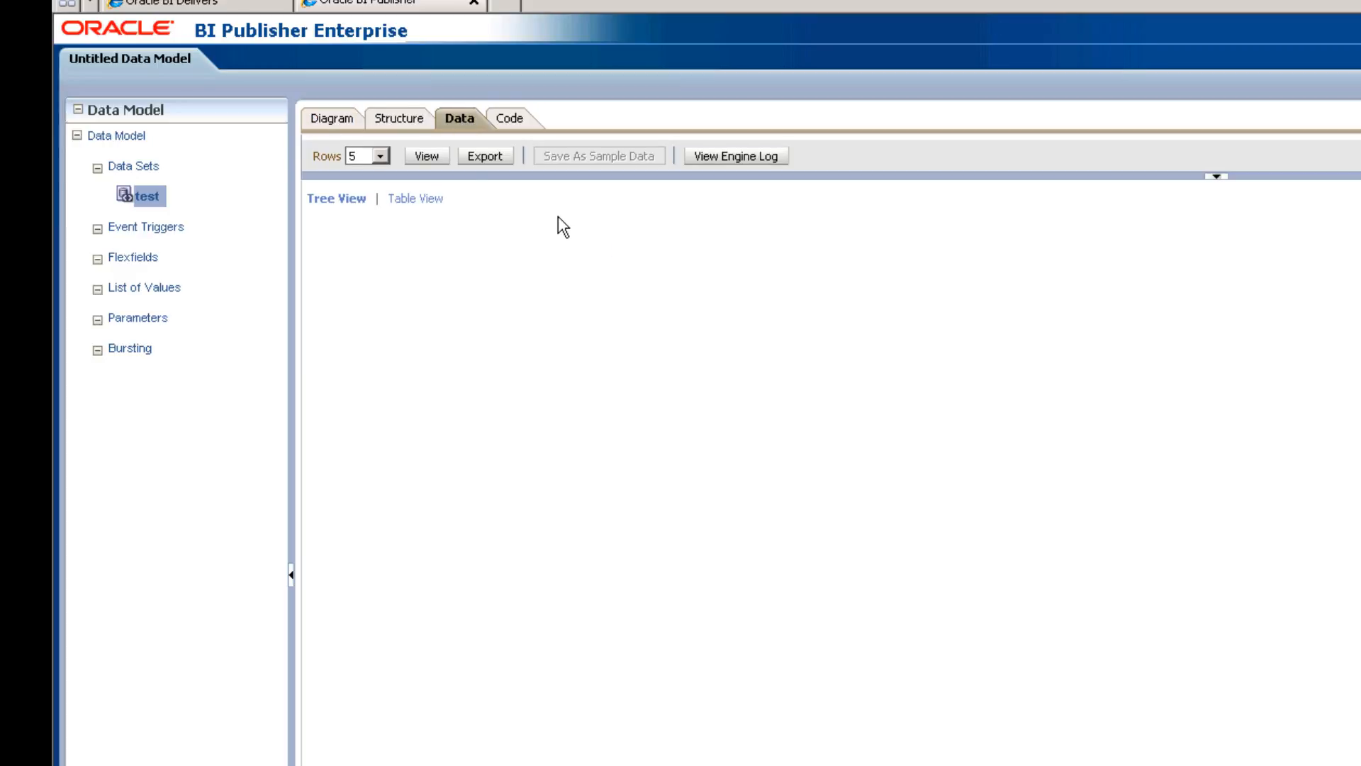
click(426, 157)
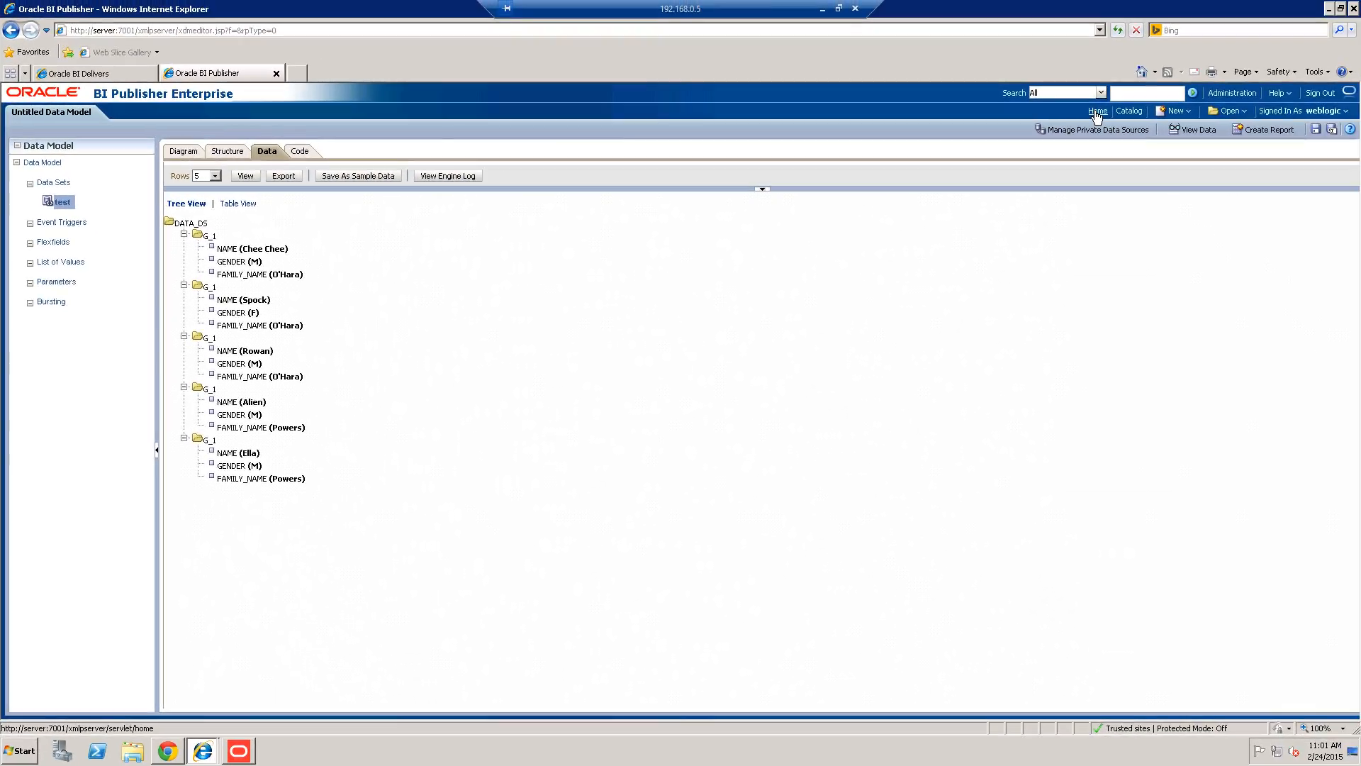
click(1097, 111)
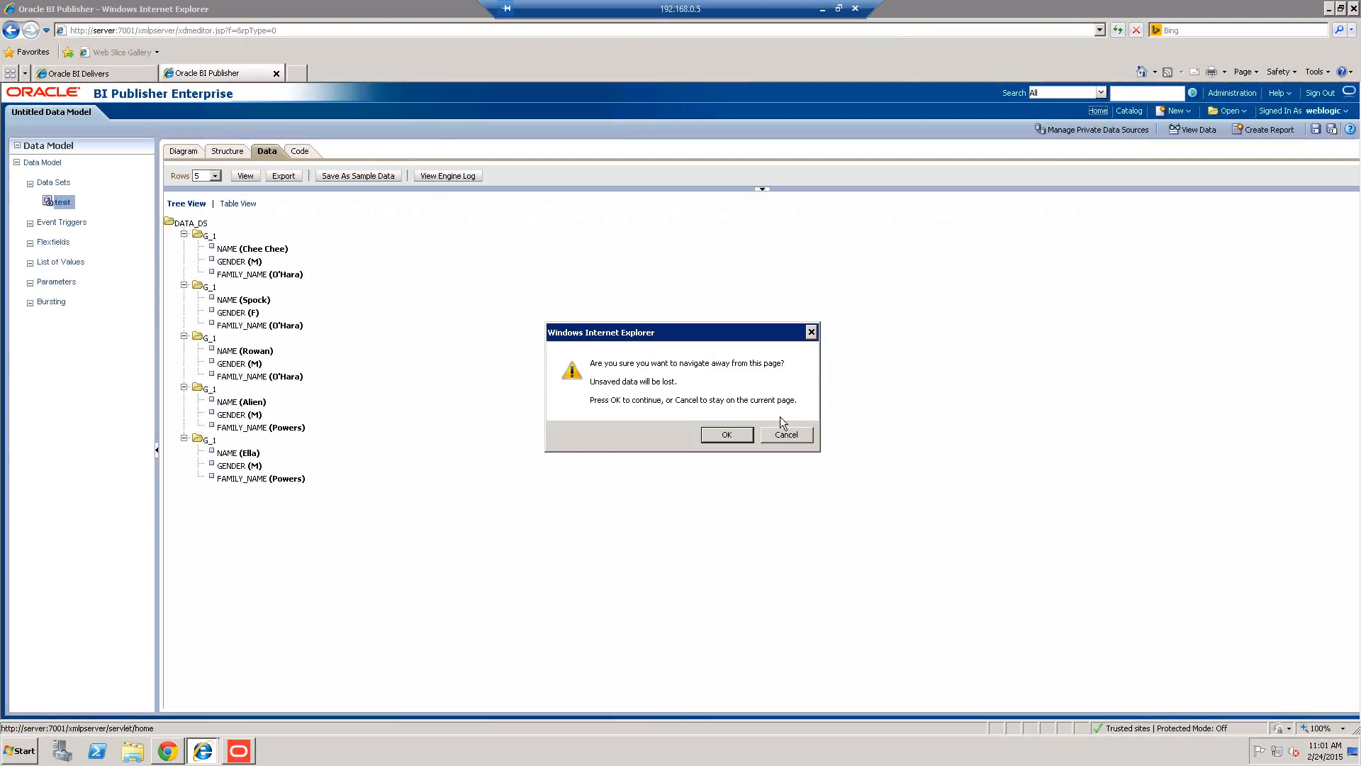
click(726, 434)
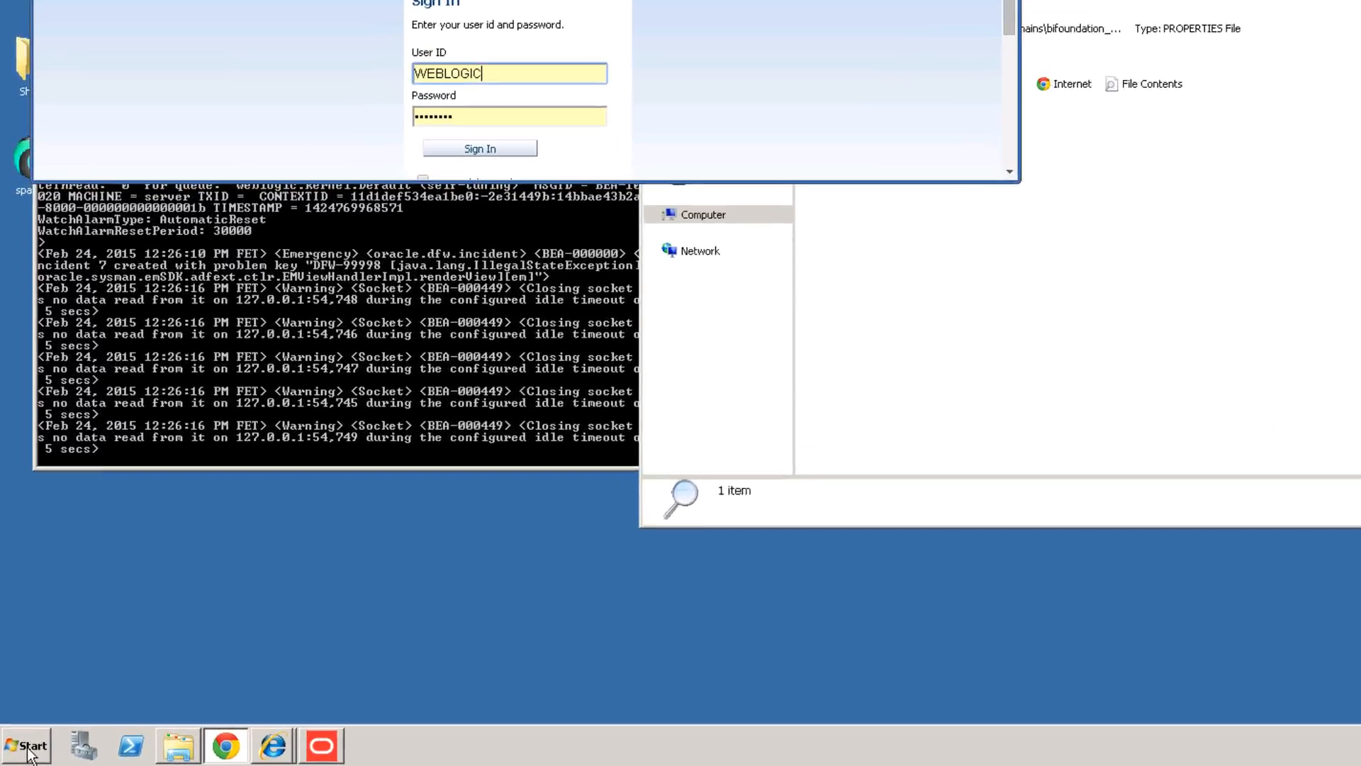
Launch BI Administration from Start > All Programs > Oracle Business Intelligence.
click(20, 751)
click(156, 657)
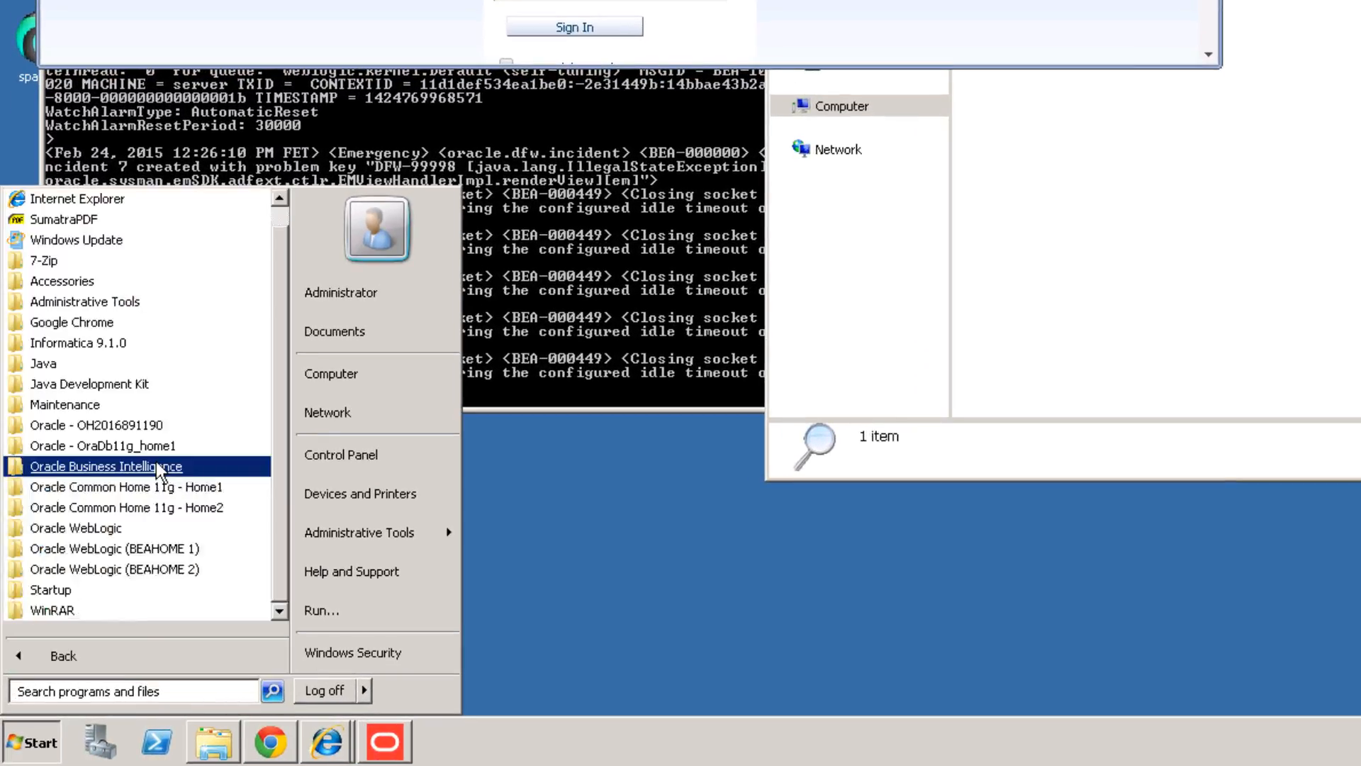
click(160, 466)
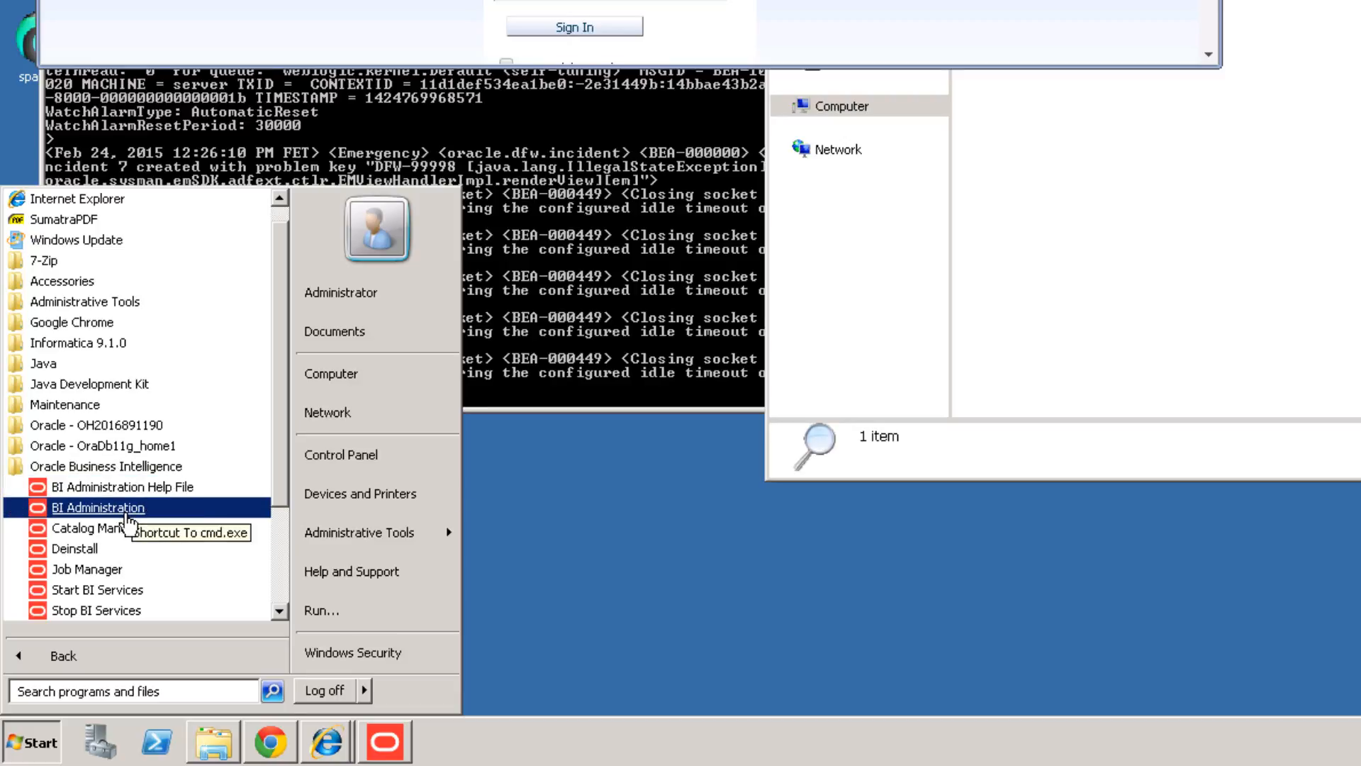
click(128, 512)
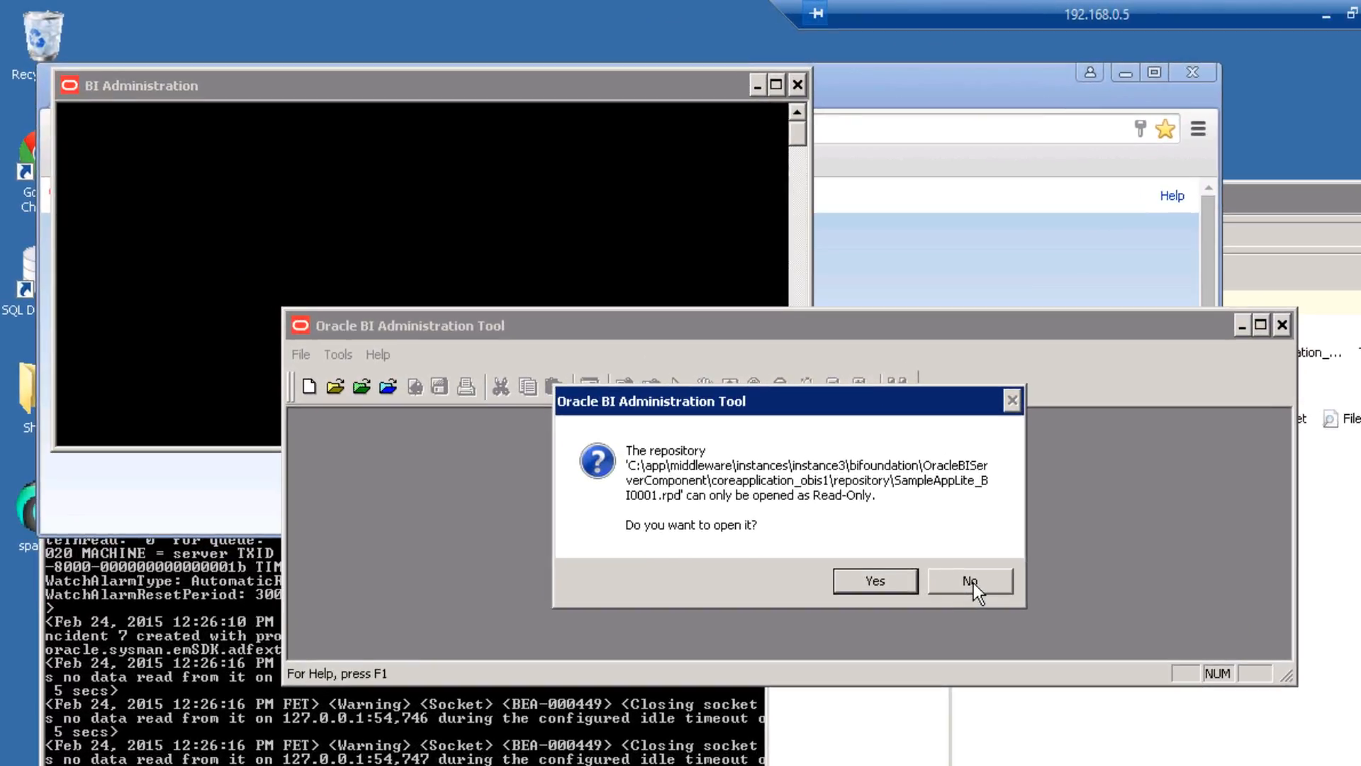
Agree to open the SampleAppLite_BI0001.rpd repository as read-only.
click(888, 583)
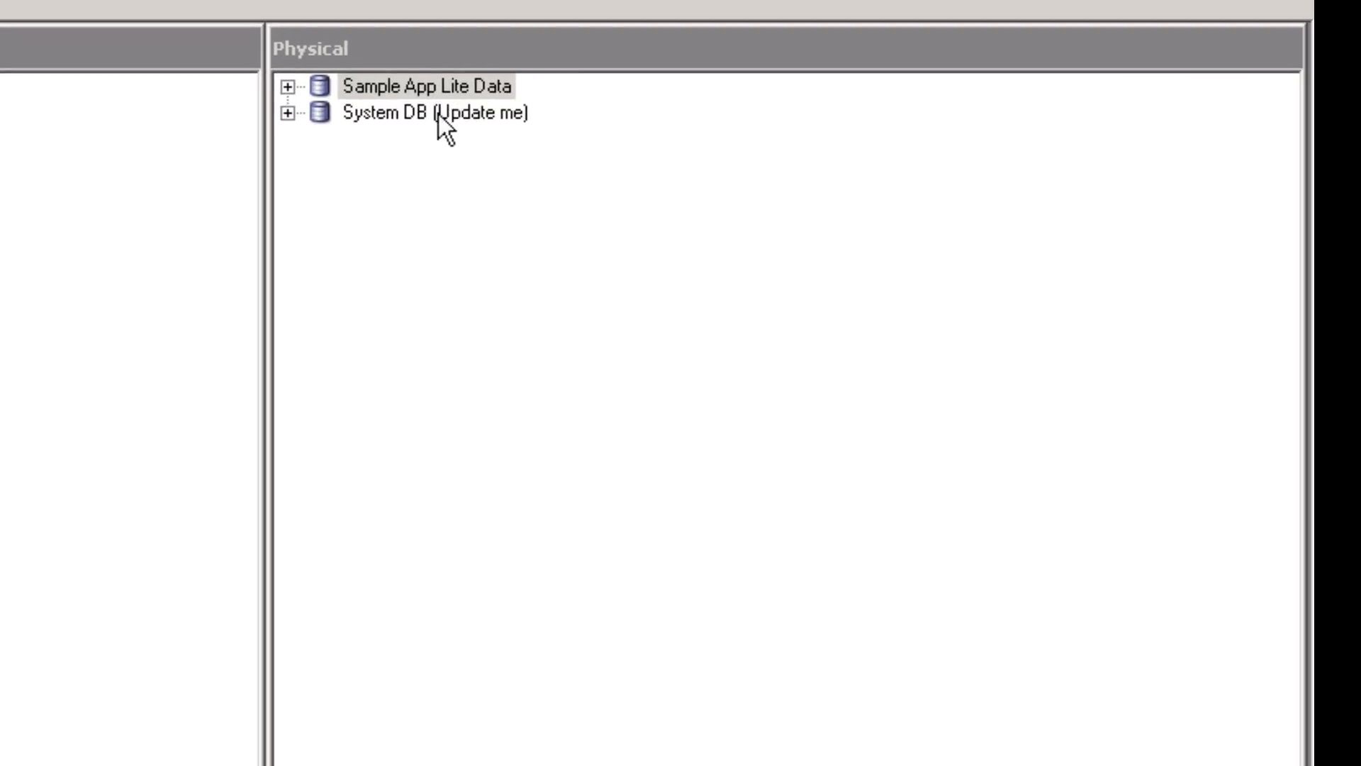
Expand Sample App Lite Data to reveal SampleApp_Lite_Xml and the SAMP_ tables.
click(287, 86)
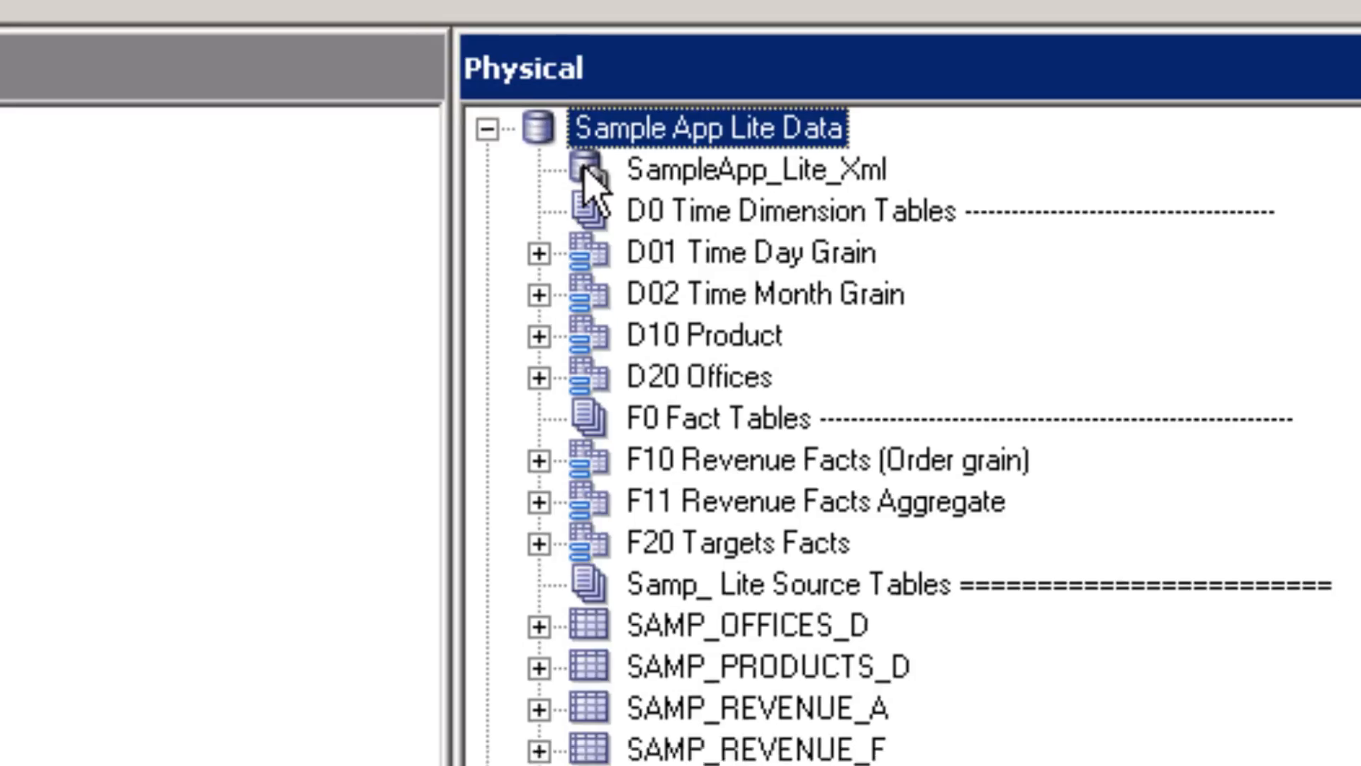
double_click(565, 186)
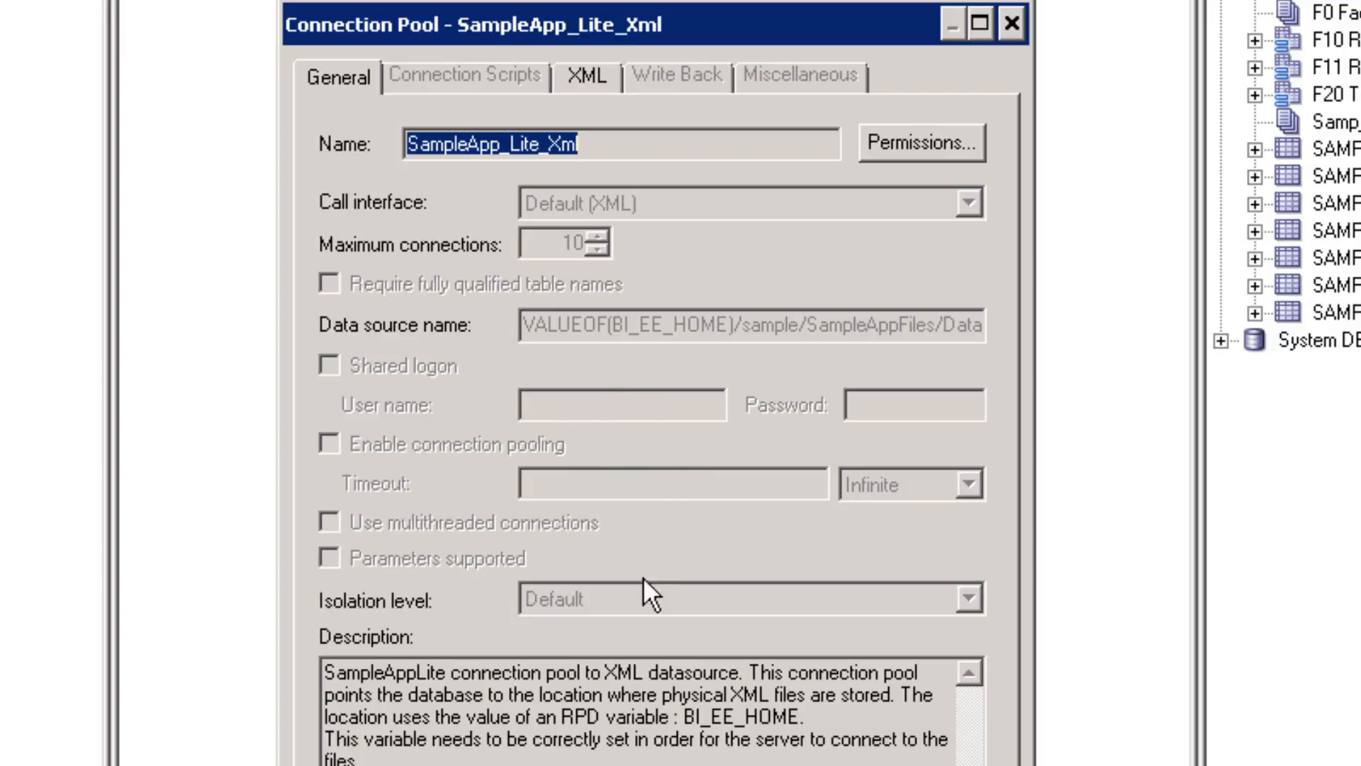
key(Escape)
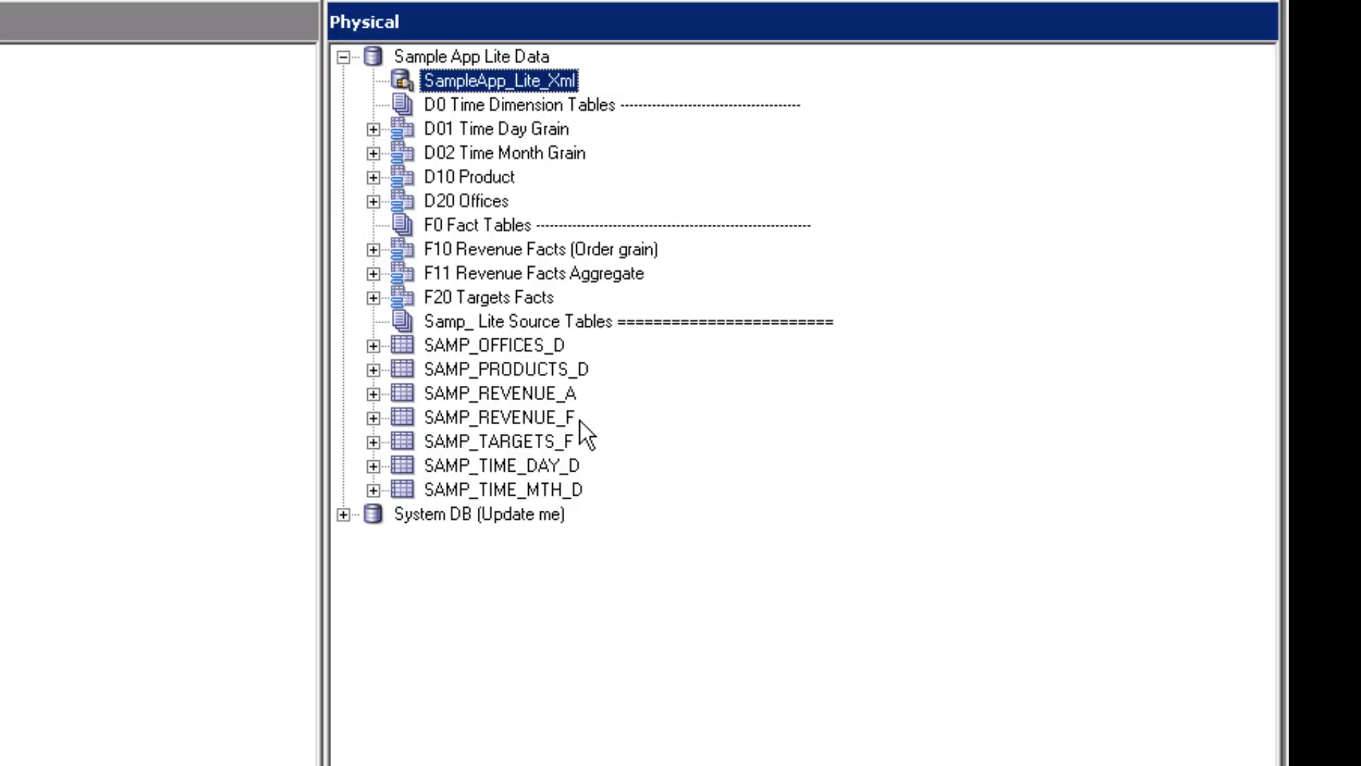
Expand SAMP_REVENUE_F and SAMP_TIME_DAY_D to their Order_Number and Day_Key keys, then expand SampleApp Lite.
double_click(525, 419)
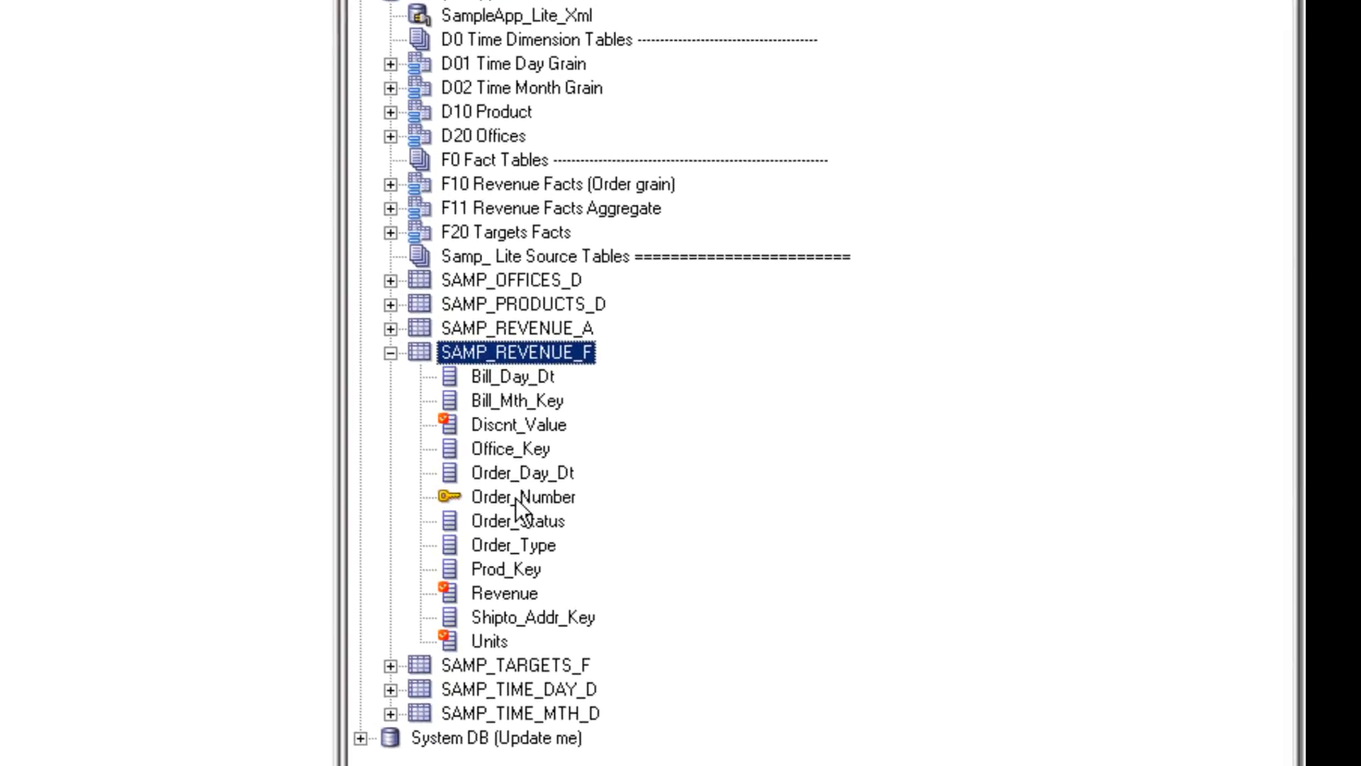
click(493, 562)
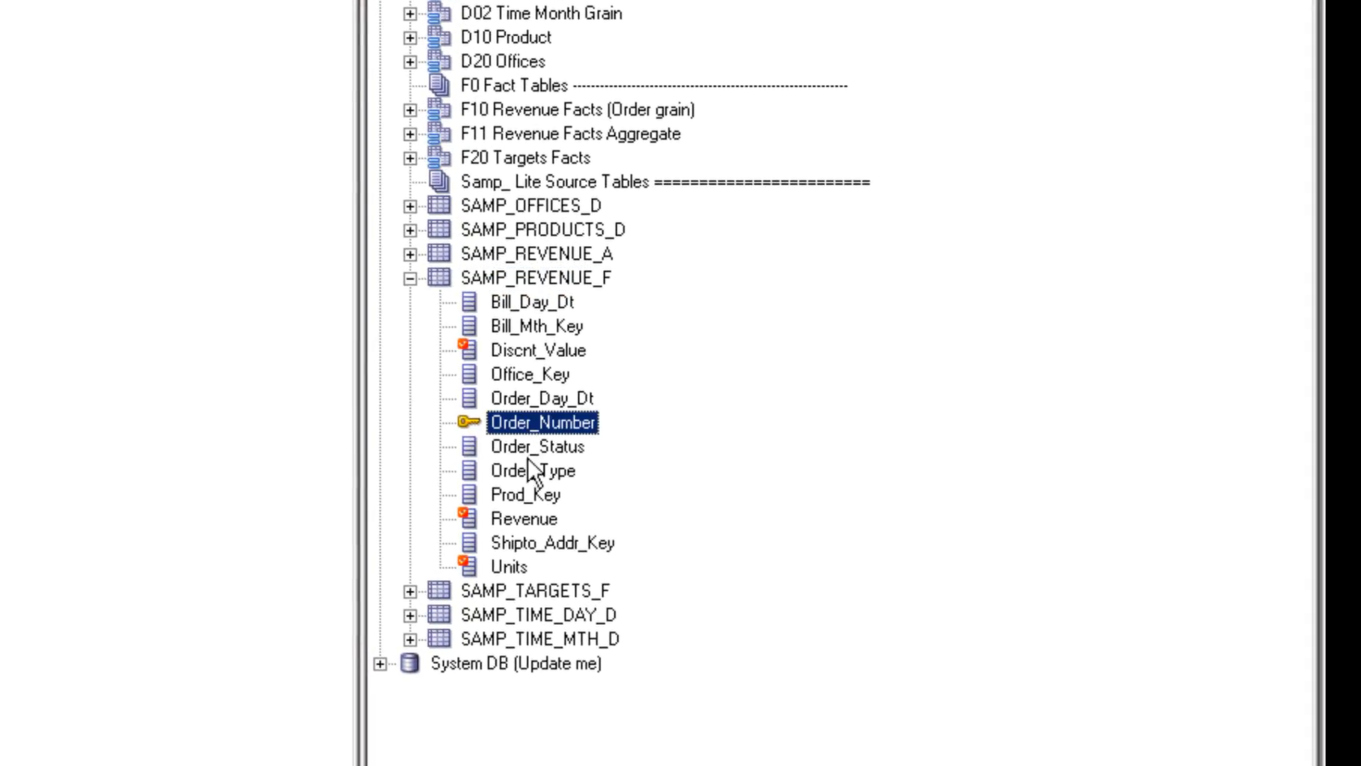
click(410, 615)
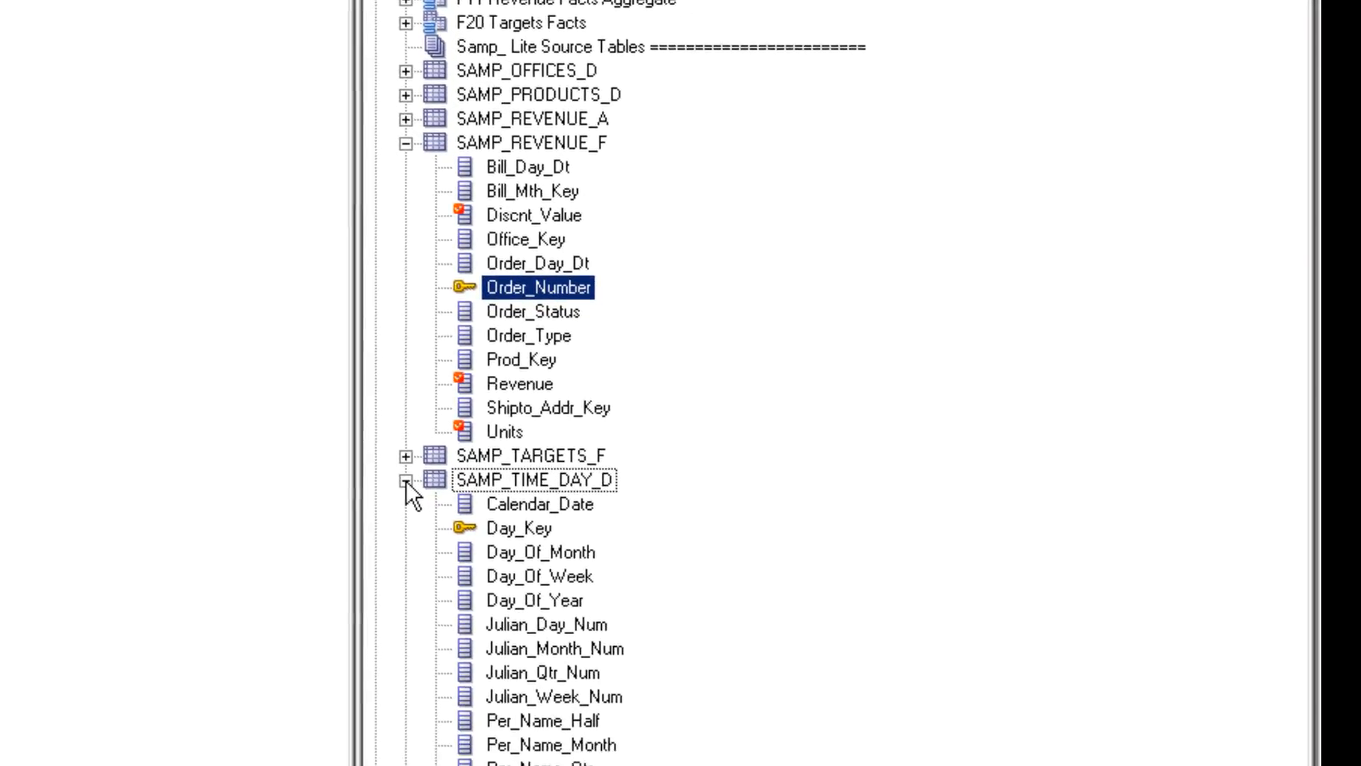
click(507, 529)
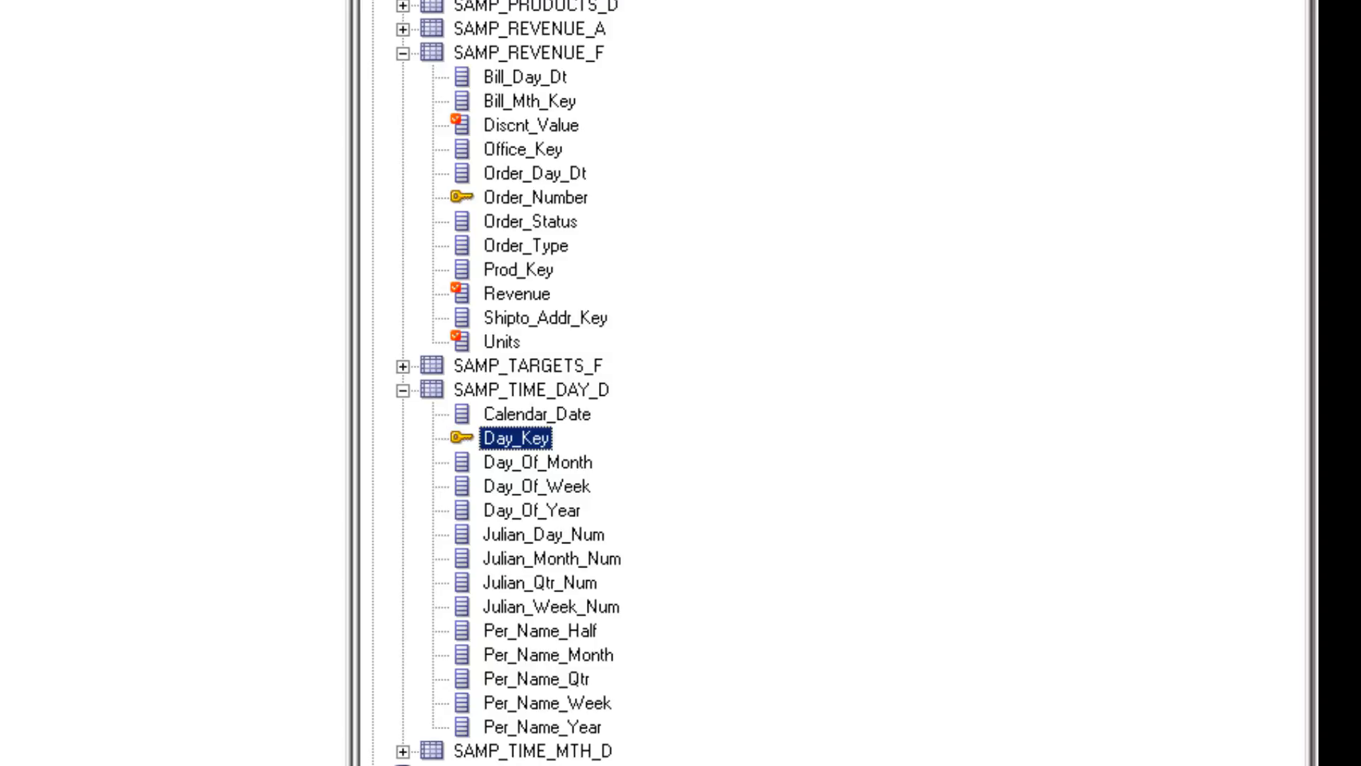
click(107, 39)
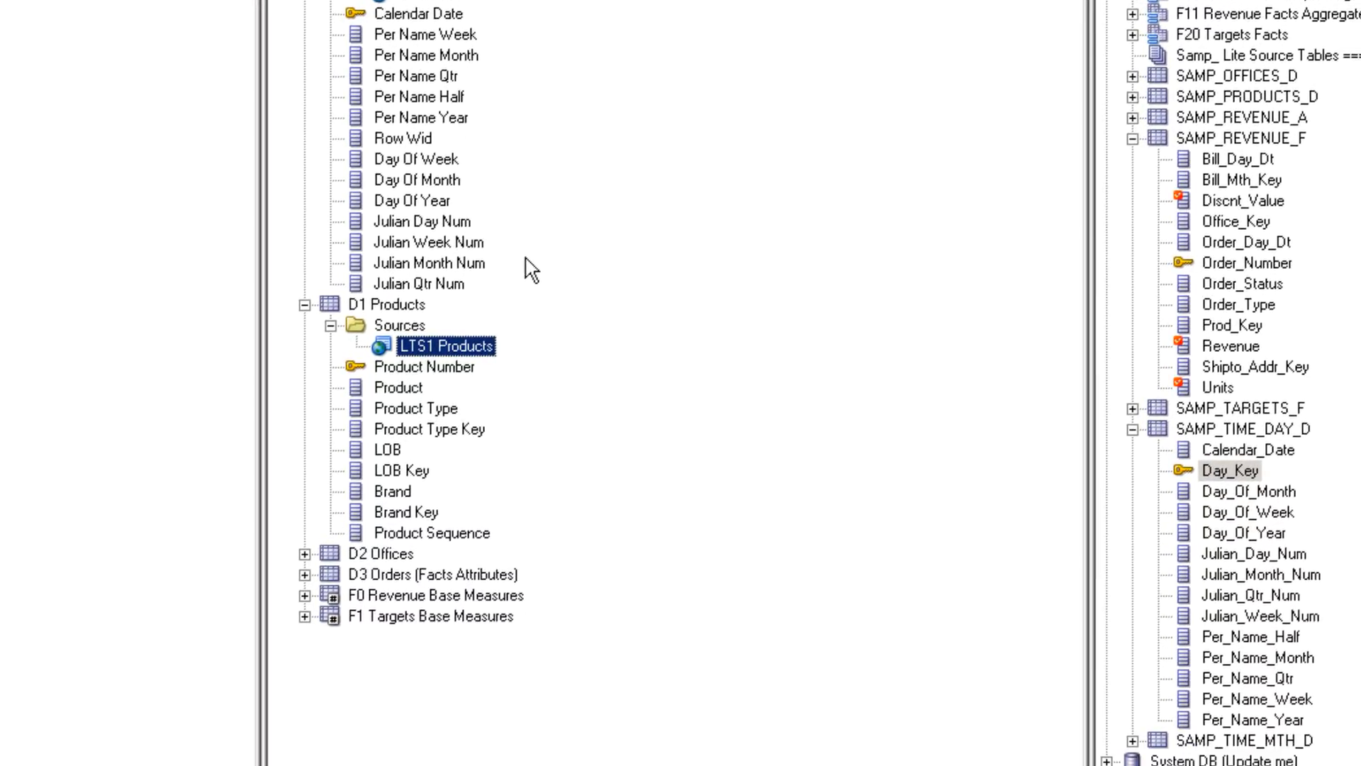
Drill into D1 Products and its Sources folder to select LTS1 Products.
click(389, 305)
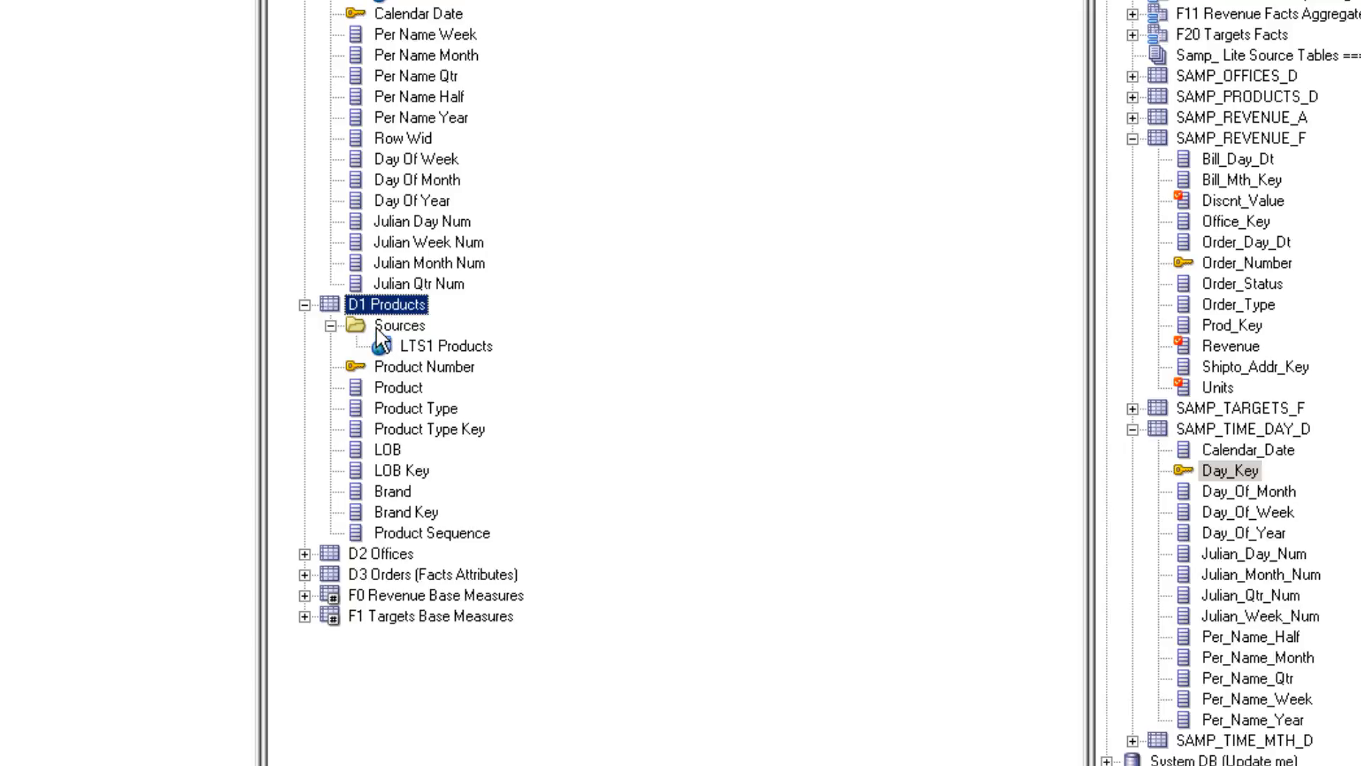
click(378, 325)
click(419, 351)
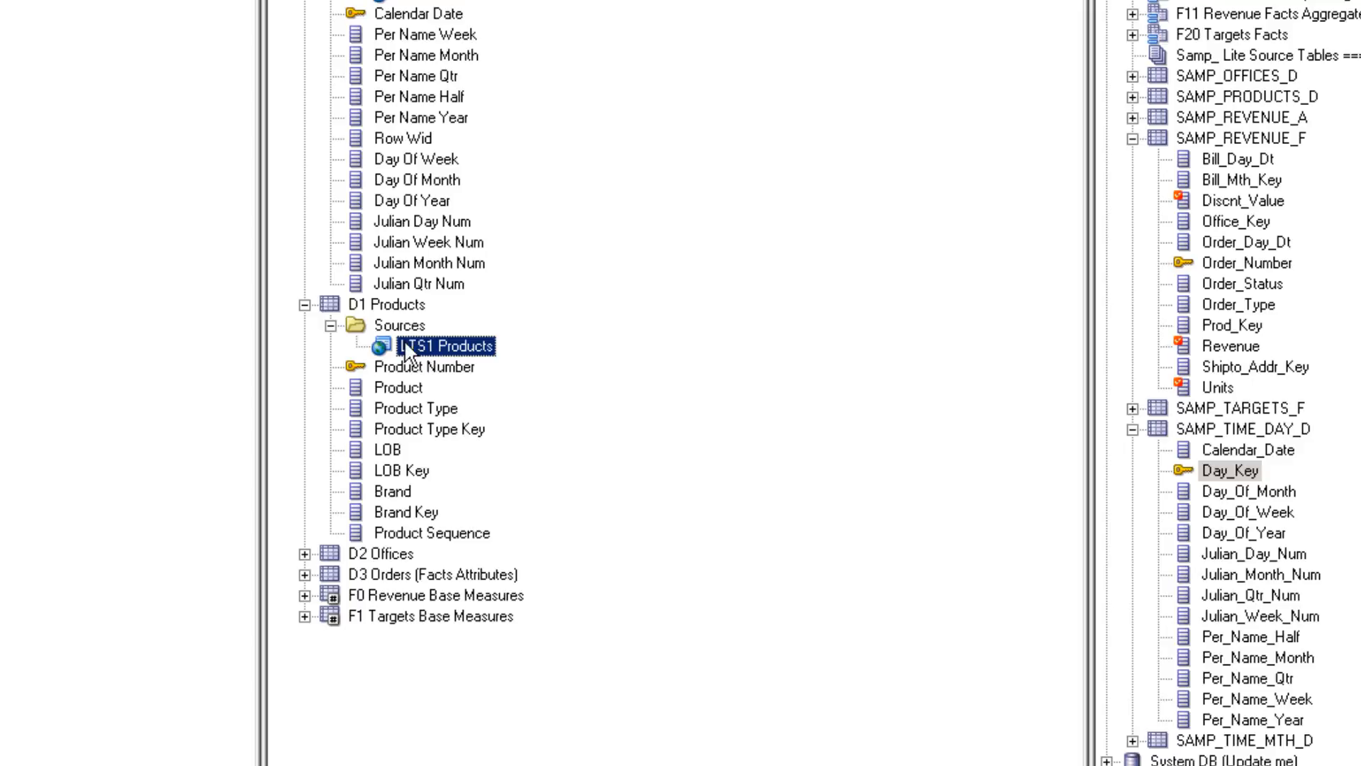
Inspect LTS1 Products properties showing the mapped D10 Product table, then close them.
double_click(420, 343)
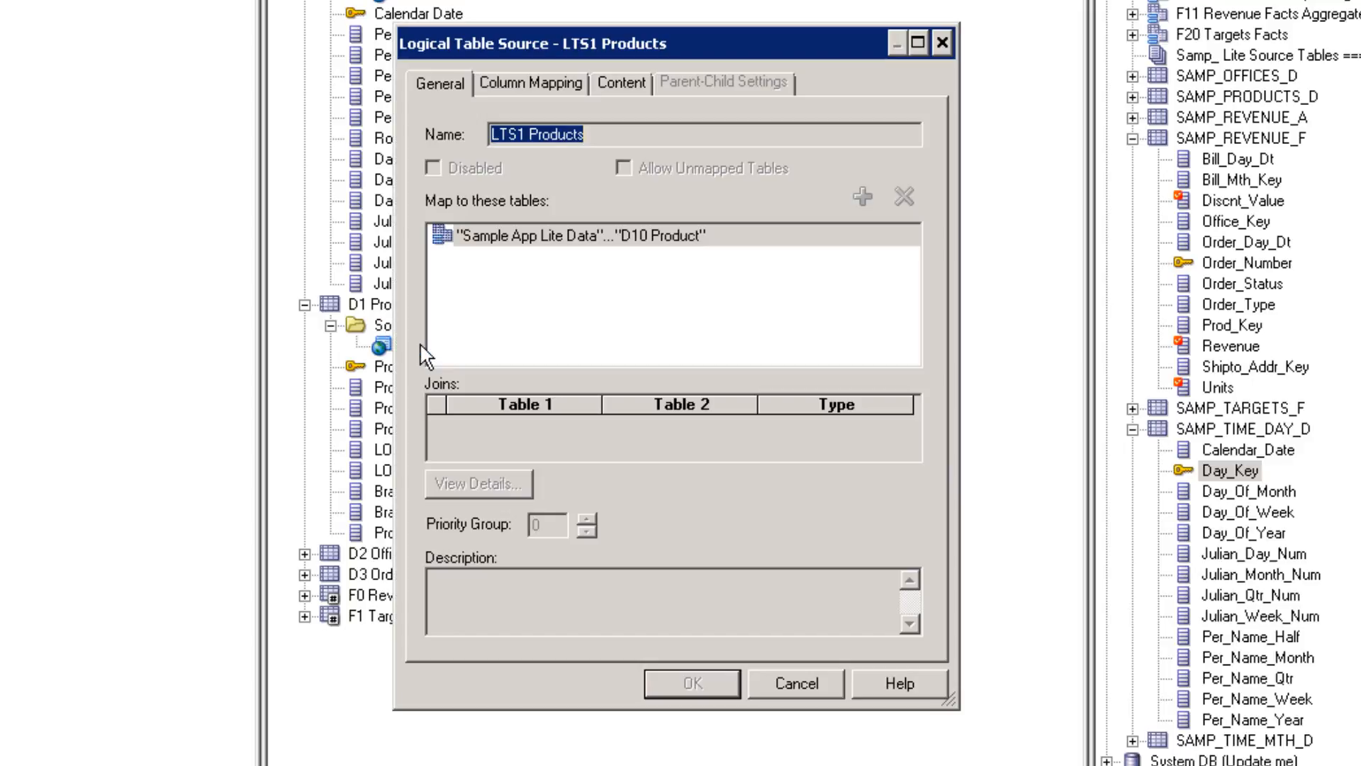
click(649, 241)
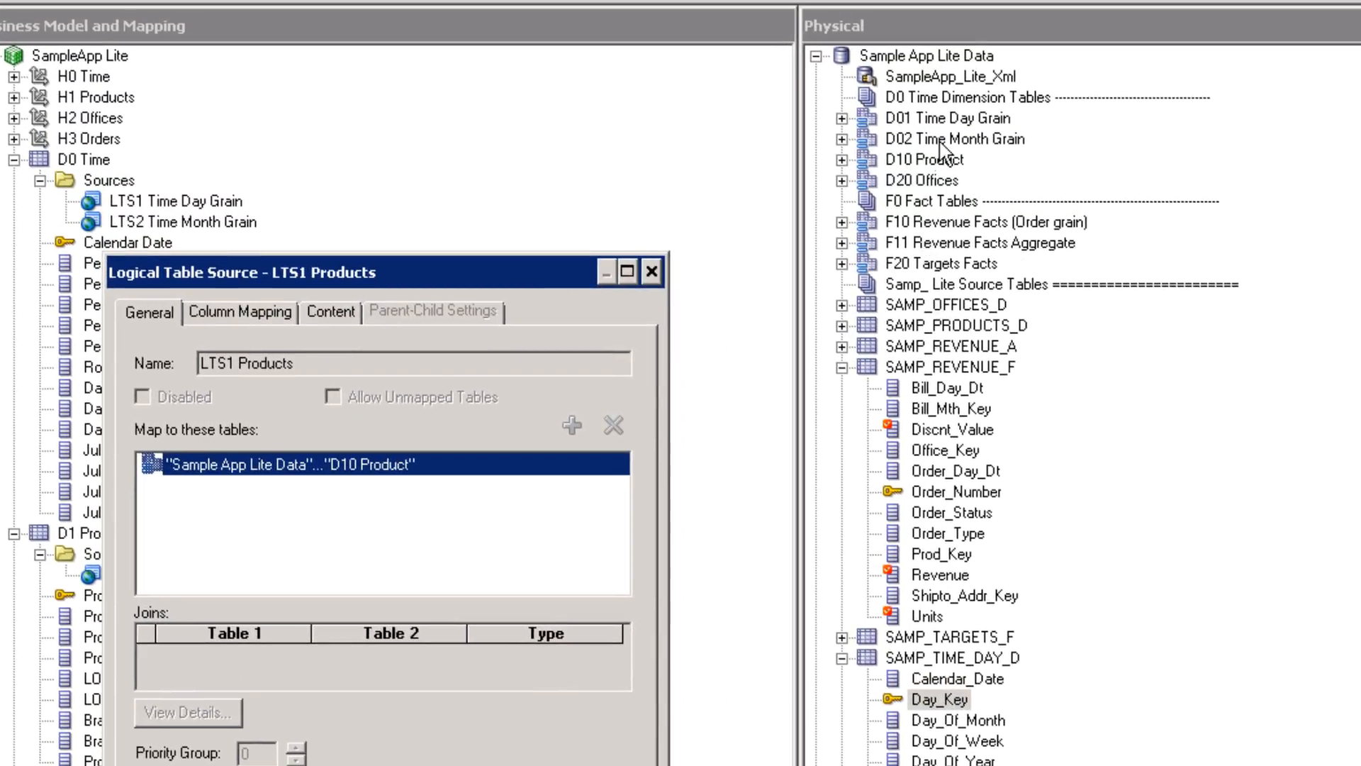
click(651, 271)
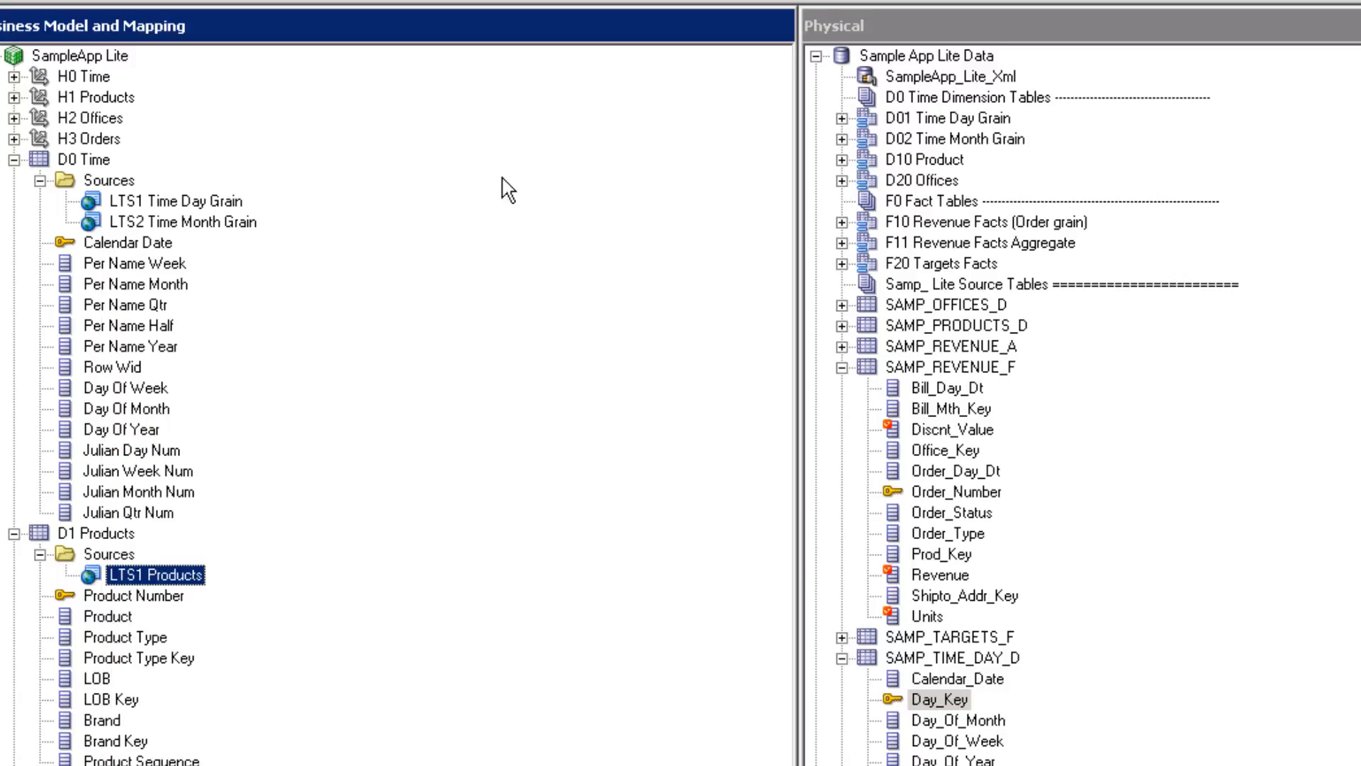
View the SampleApp Lite business model properties and its description, then cancel.
click(69, 54)
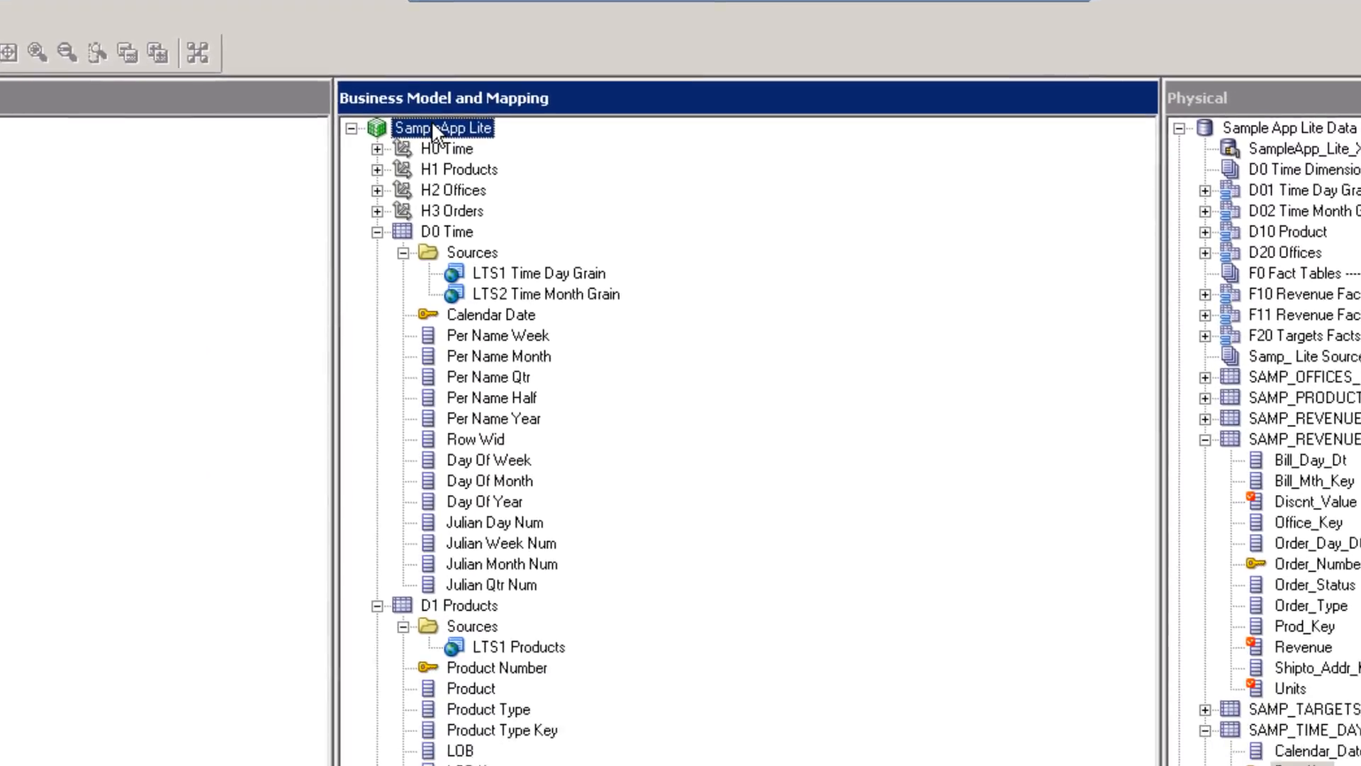
double_click(435, 234)
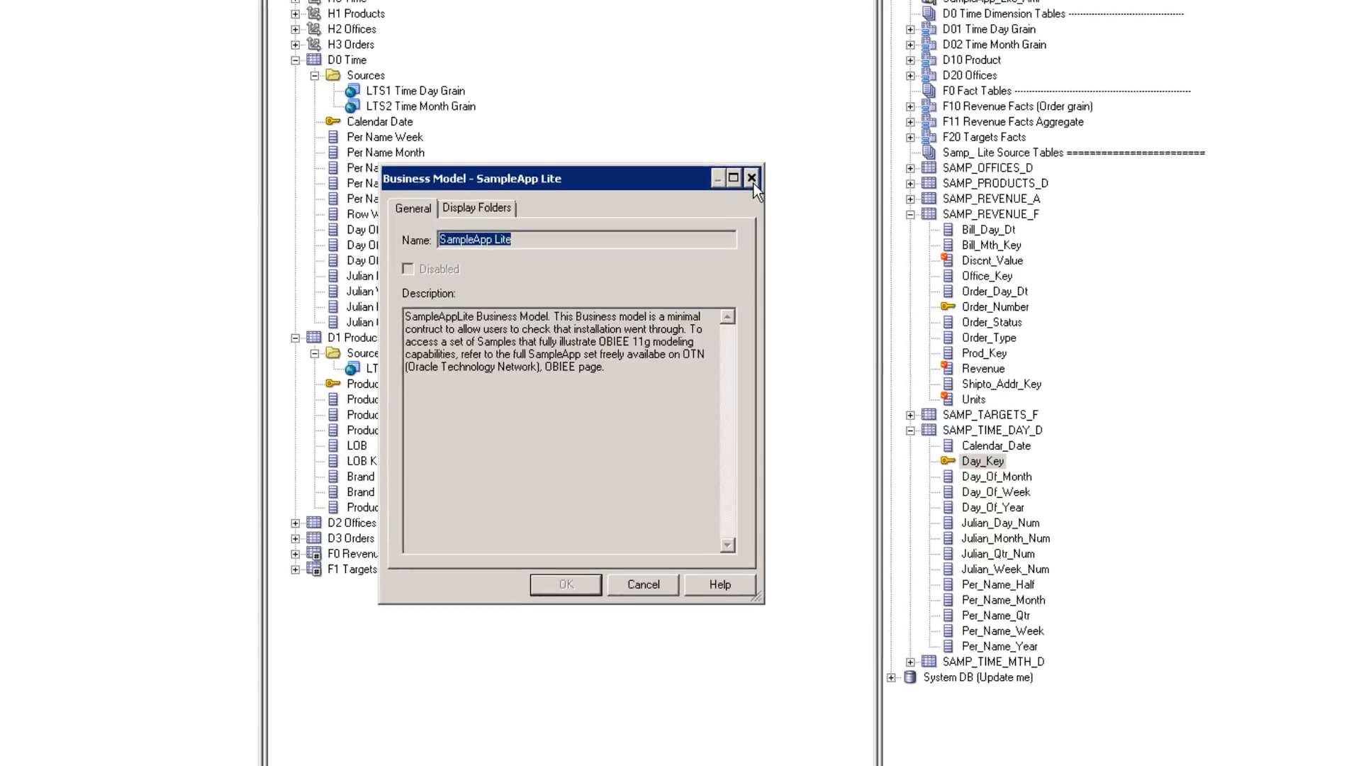
click(672, 109)
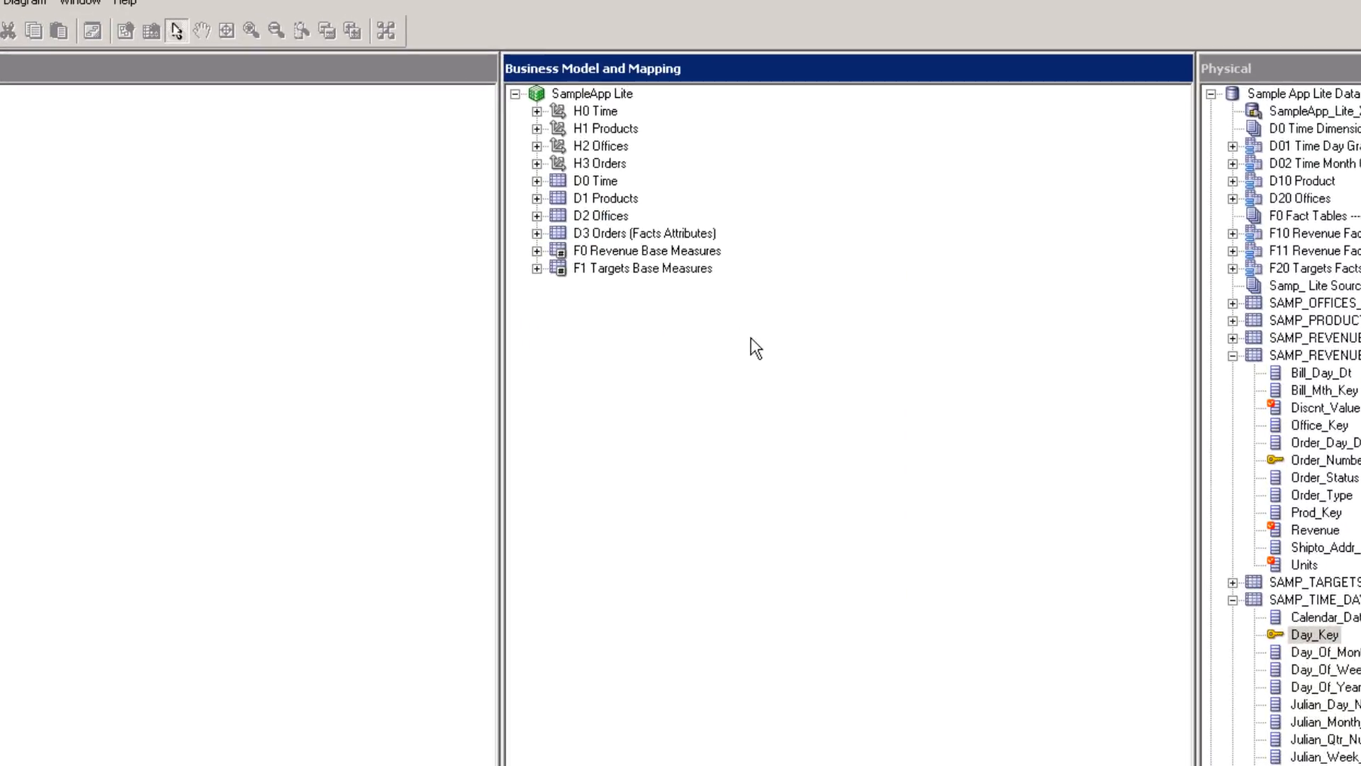
click(616, 253)
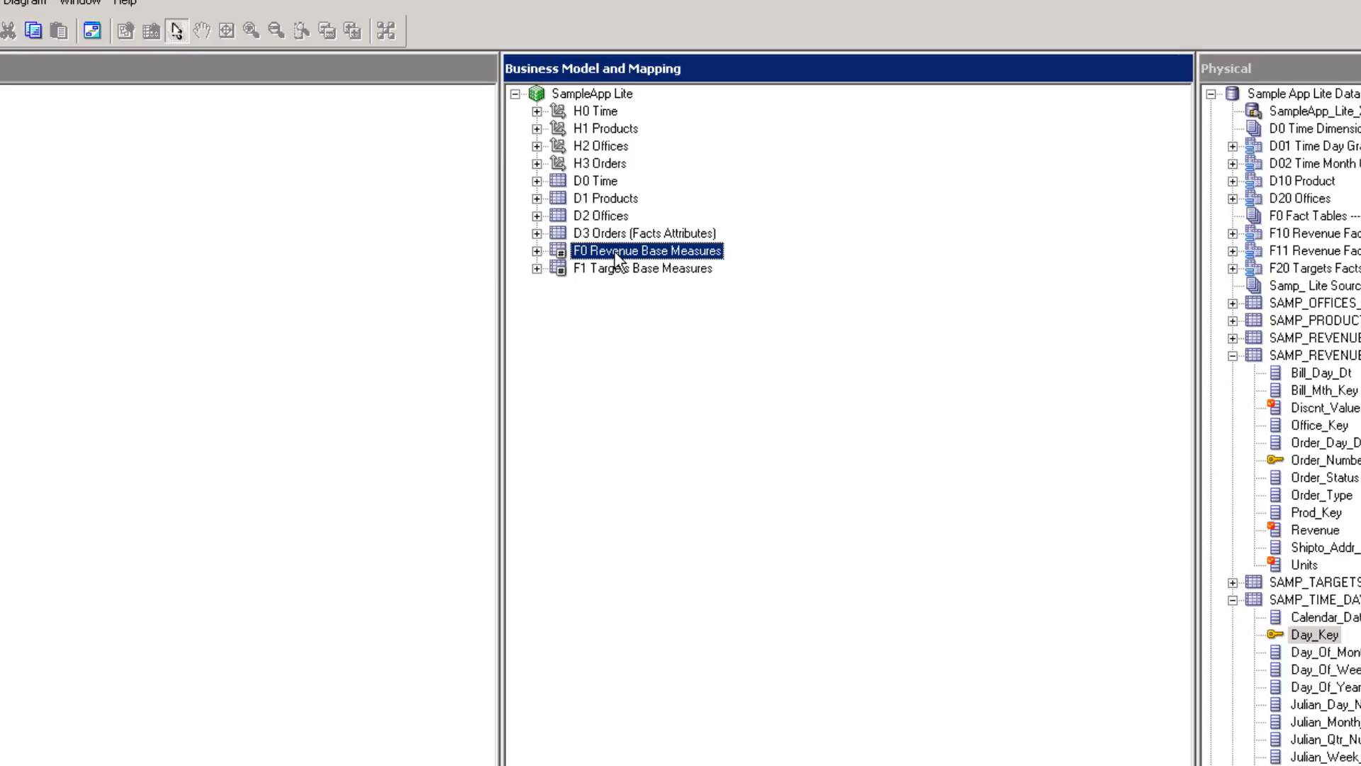
shift+click(604, 200)
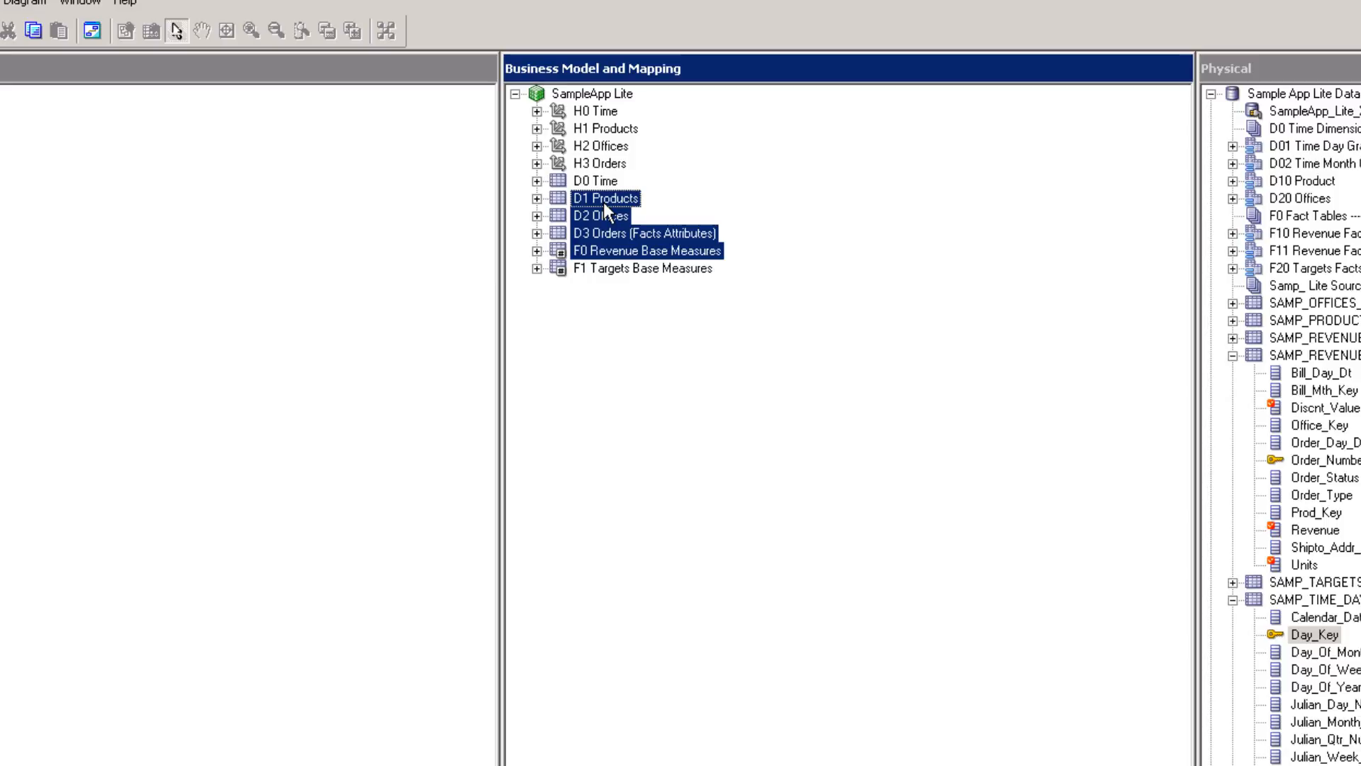
right_click(604, 204)
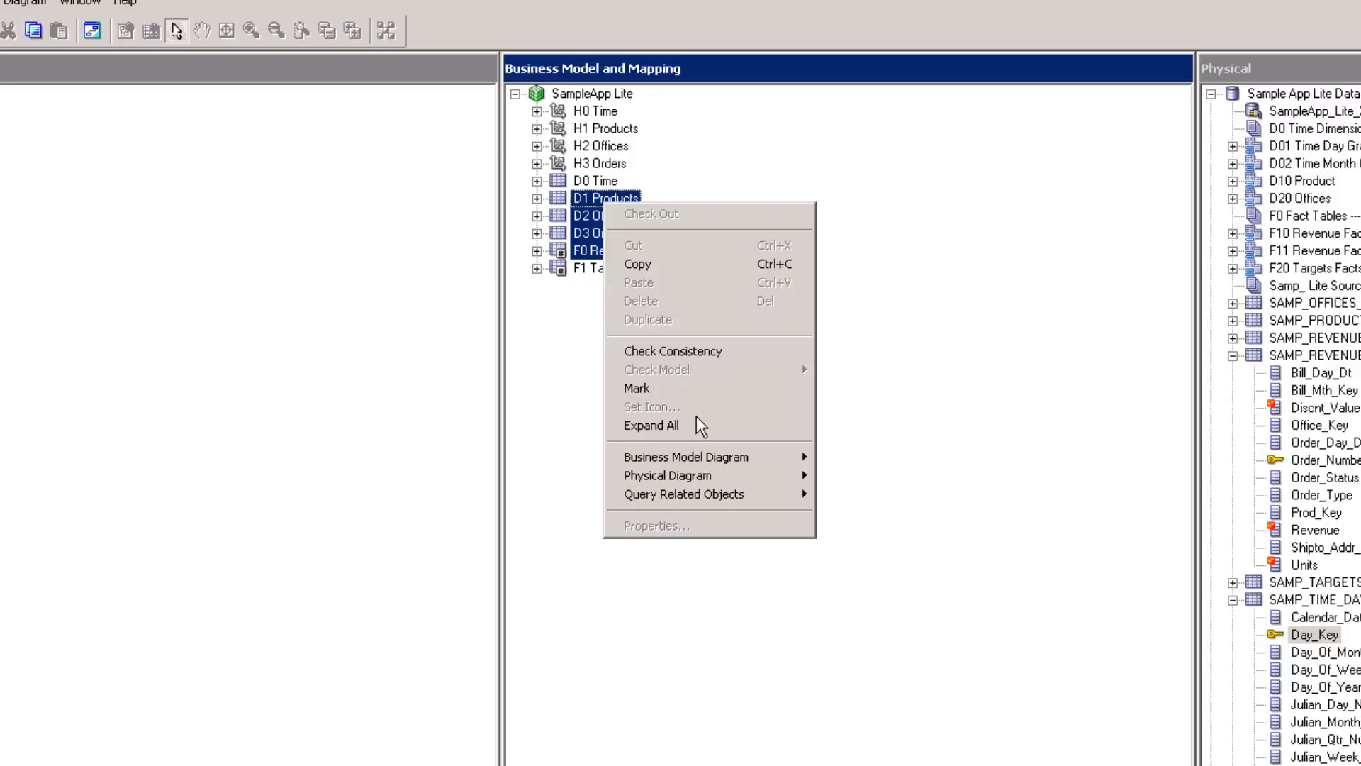
mouse_move(756, 477)
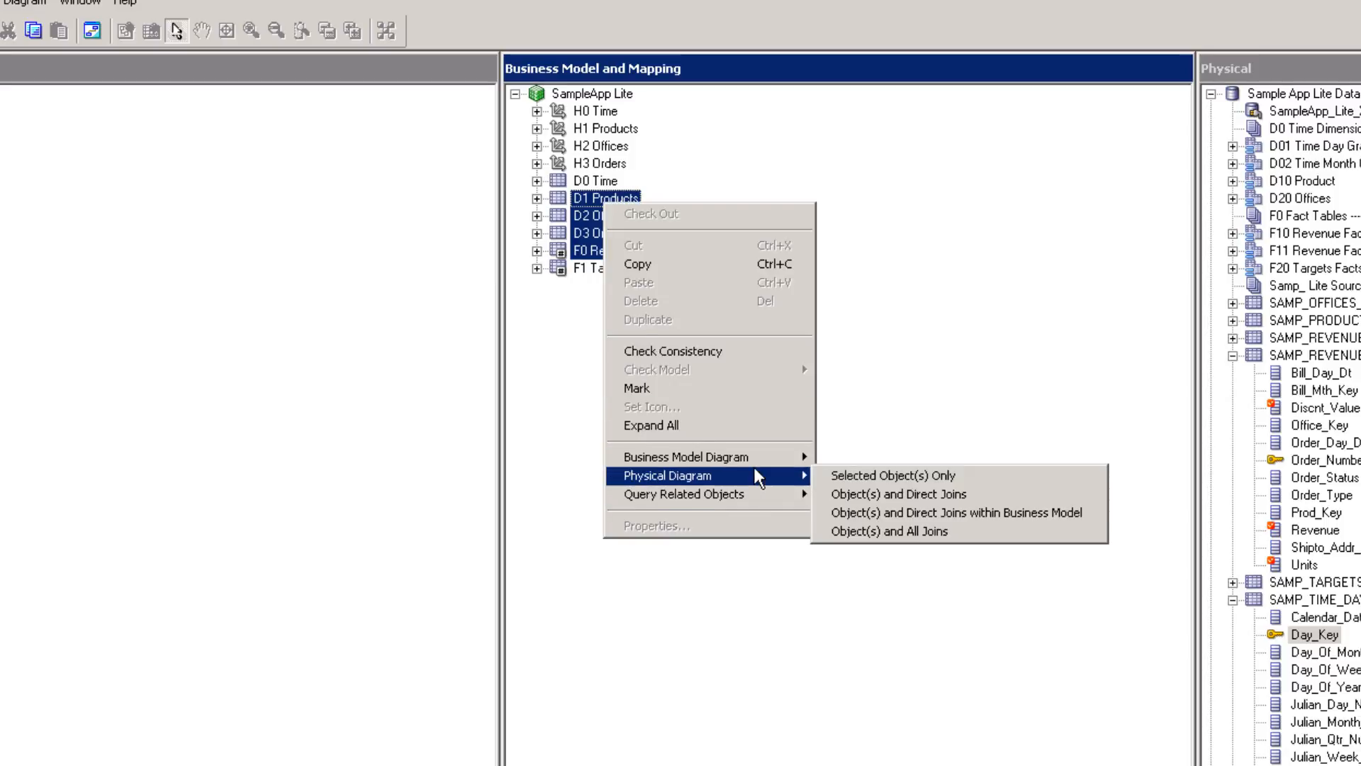
click(895, 479)
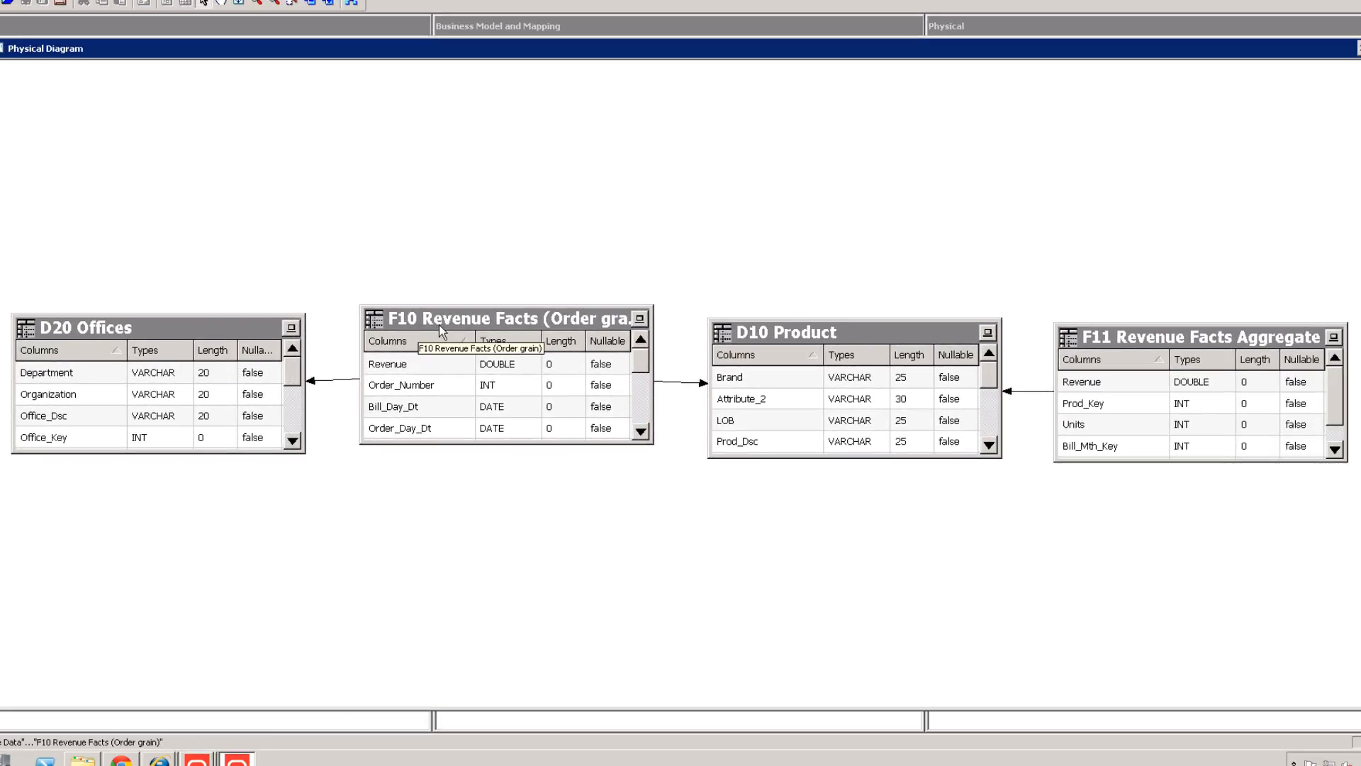
double_click(322, 381)
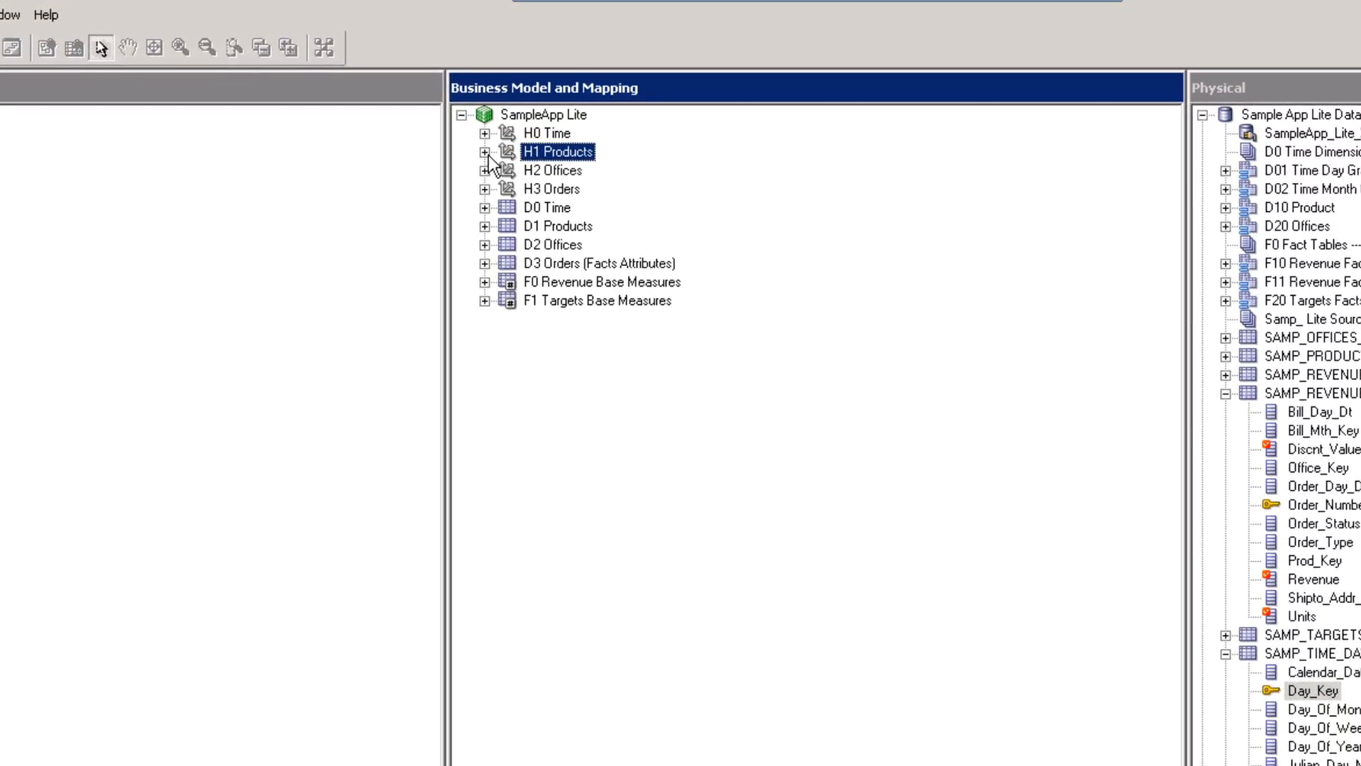
Expand H1 Products and walk through Products Detail, Product, Product Type Key, Products LOB, Brand and Total Products.
click(485, 152)
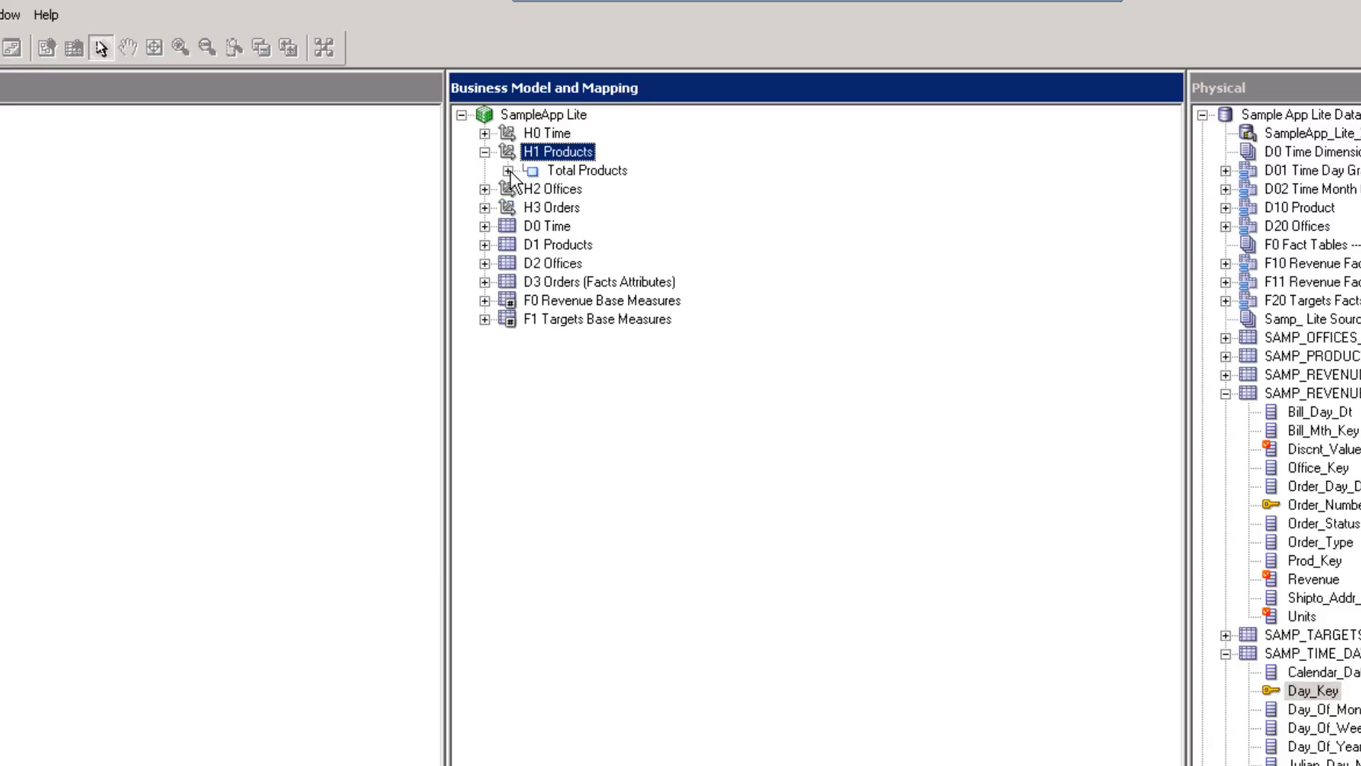
click(508, 171)
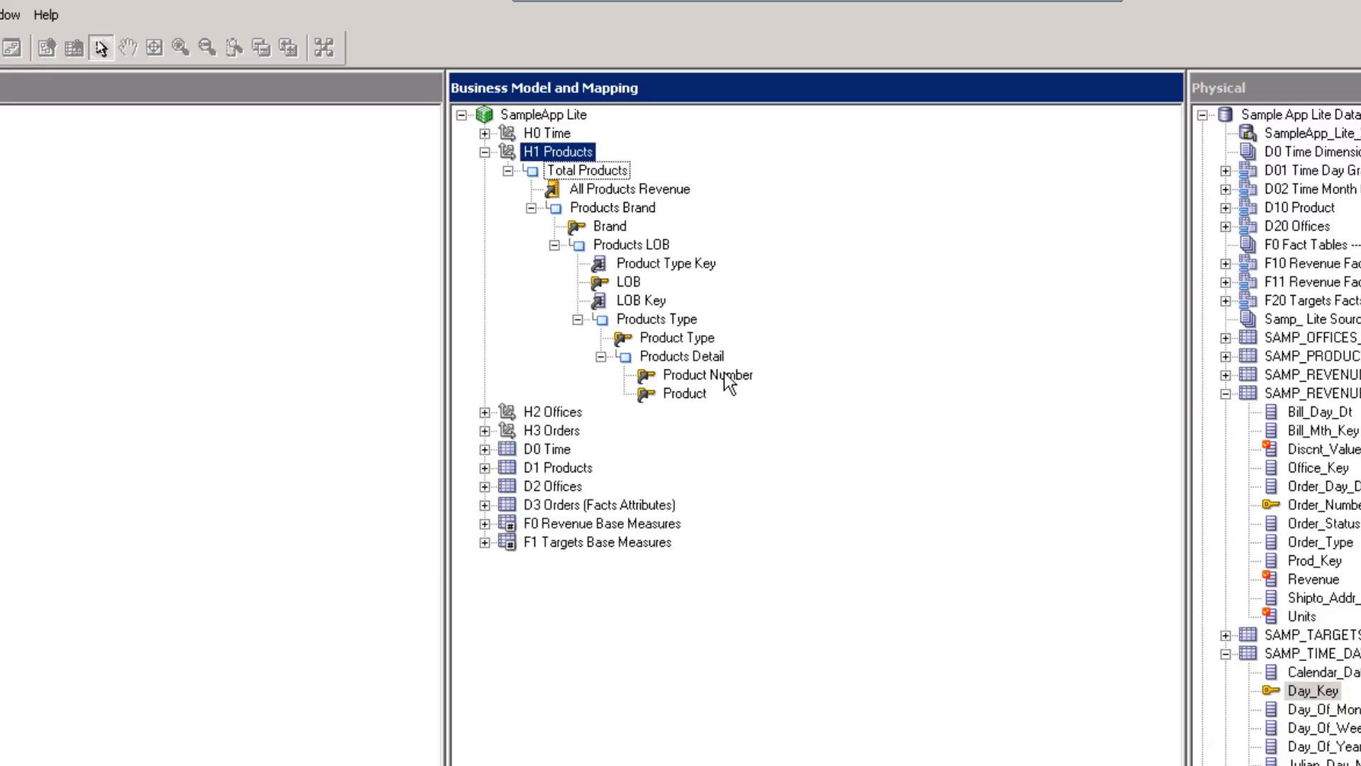
click(689, 360)
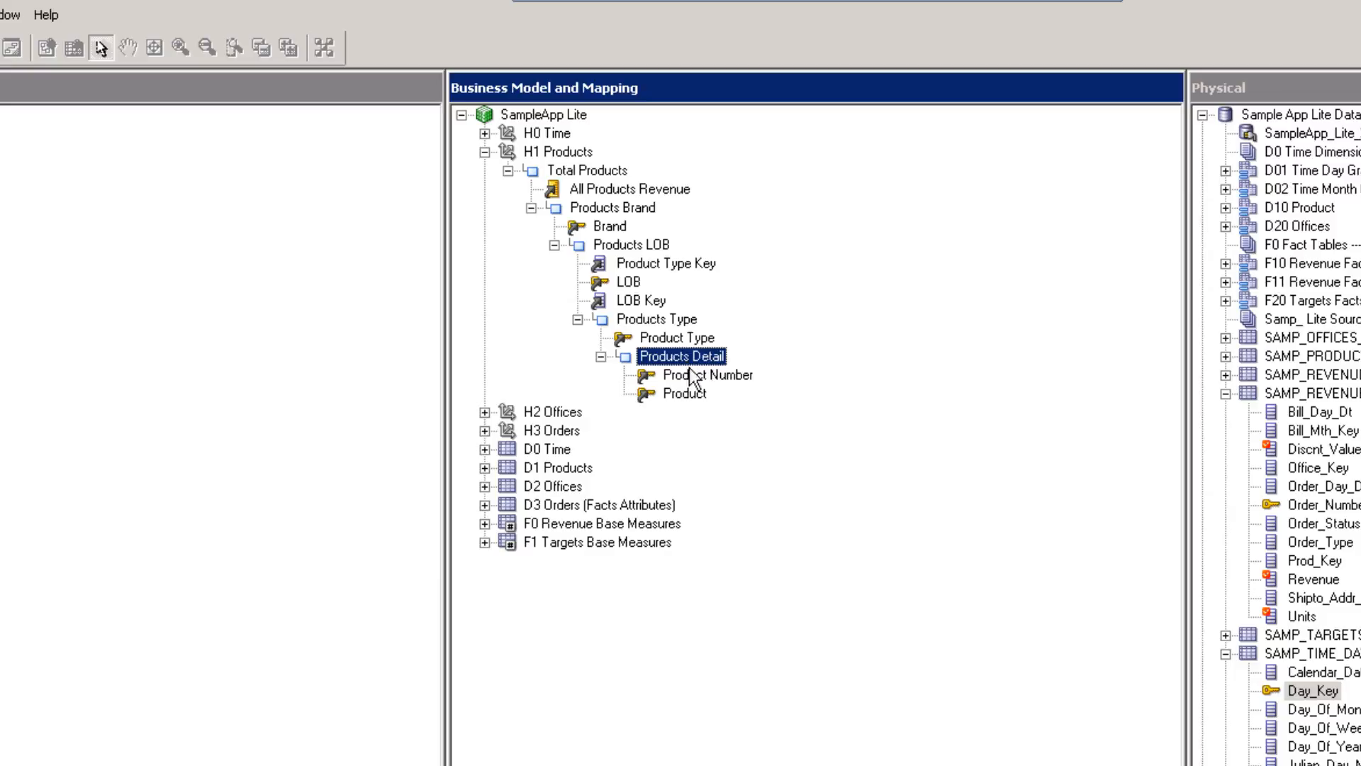
click(685, 377)
click(682, 392)
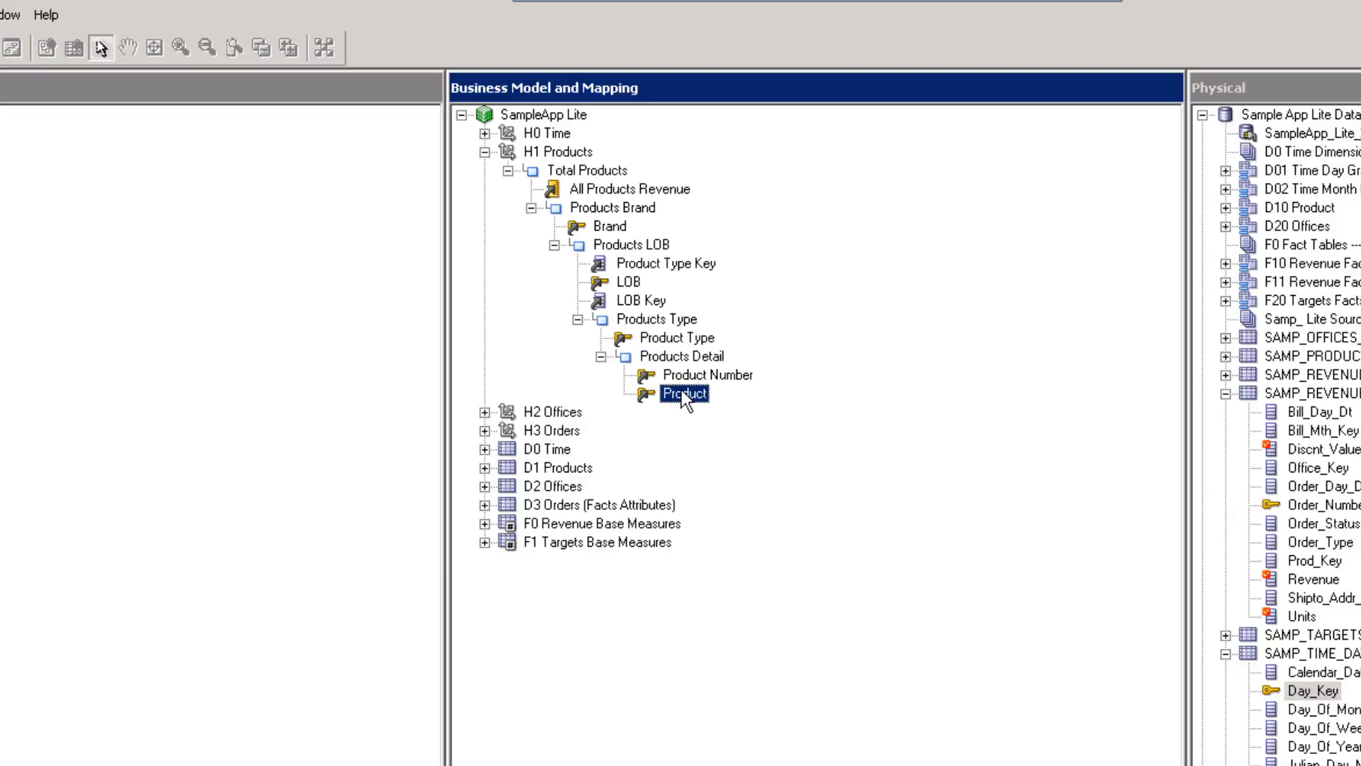
click(674, 338)
click(654, 263)
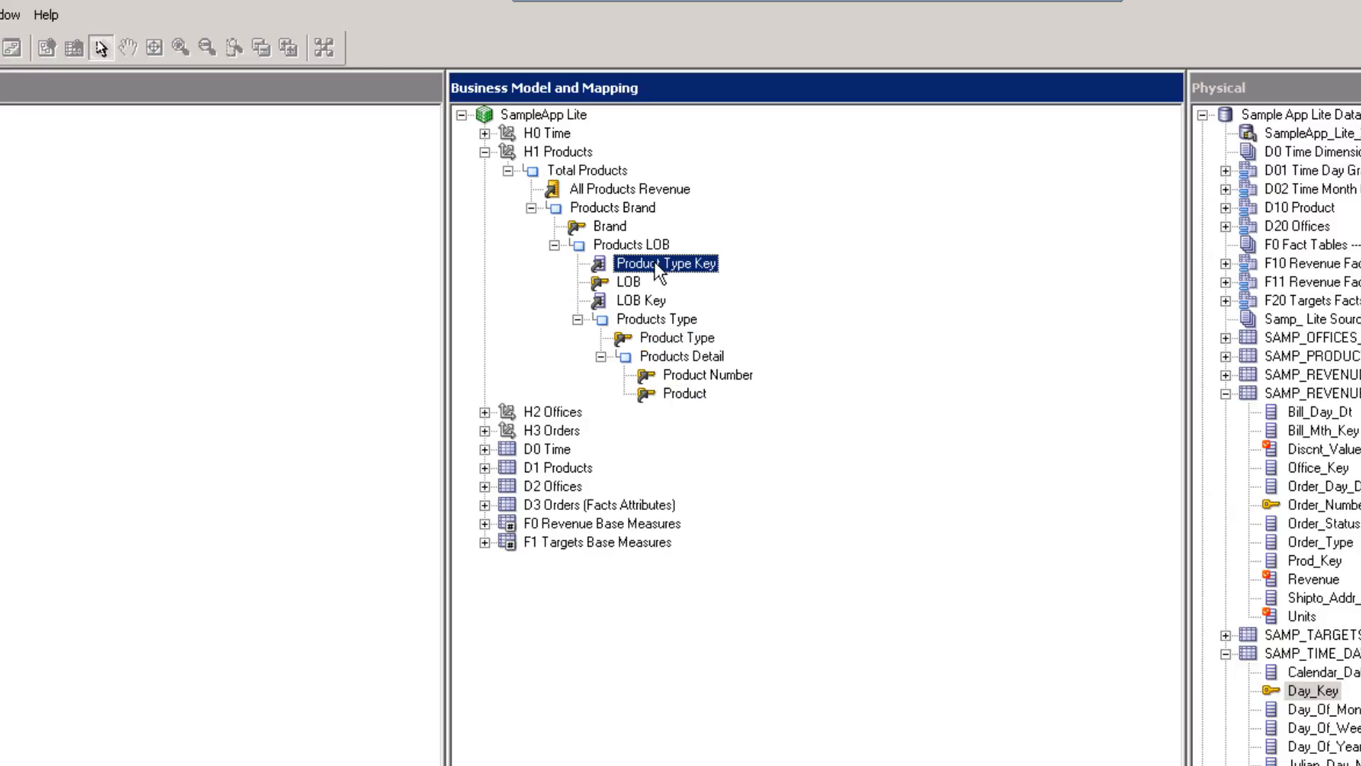
click(641, 249)
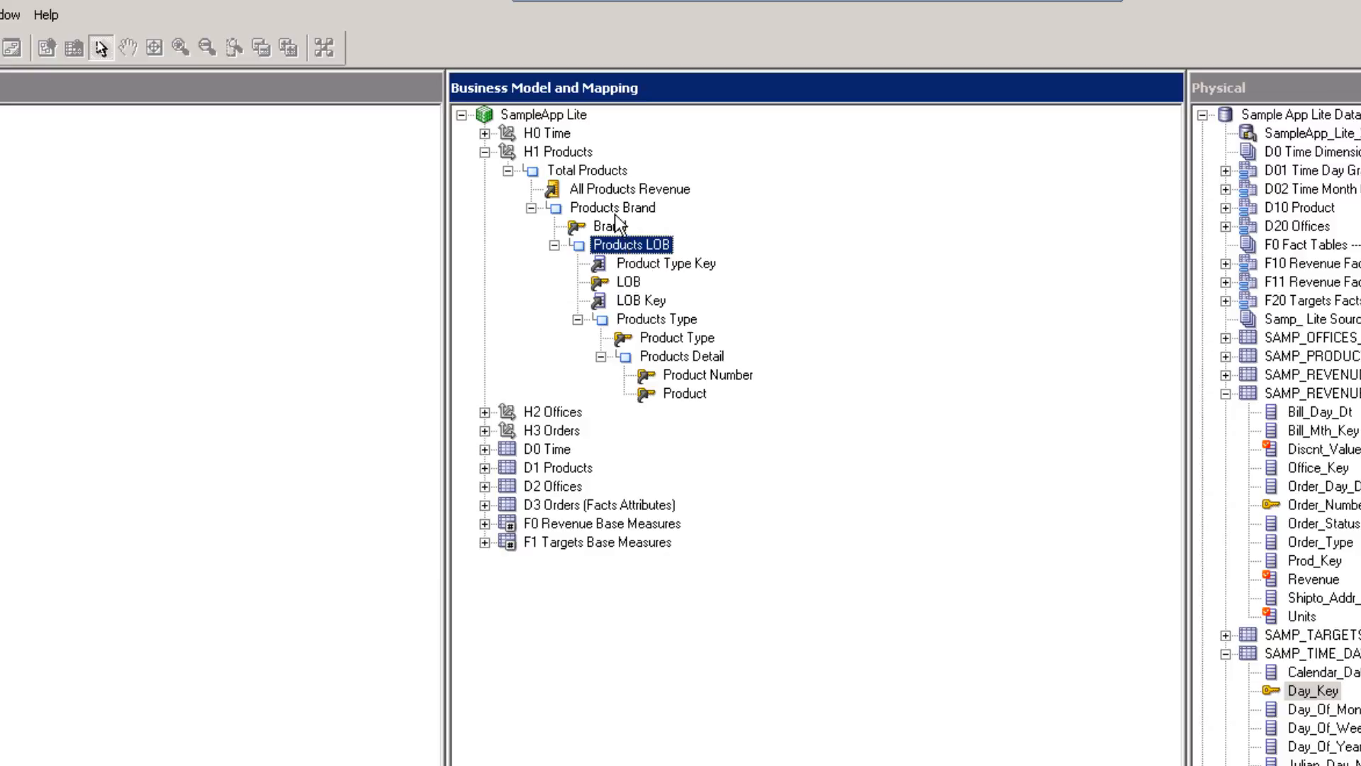
click(614, 225)
click(594, 174)
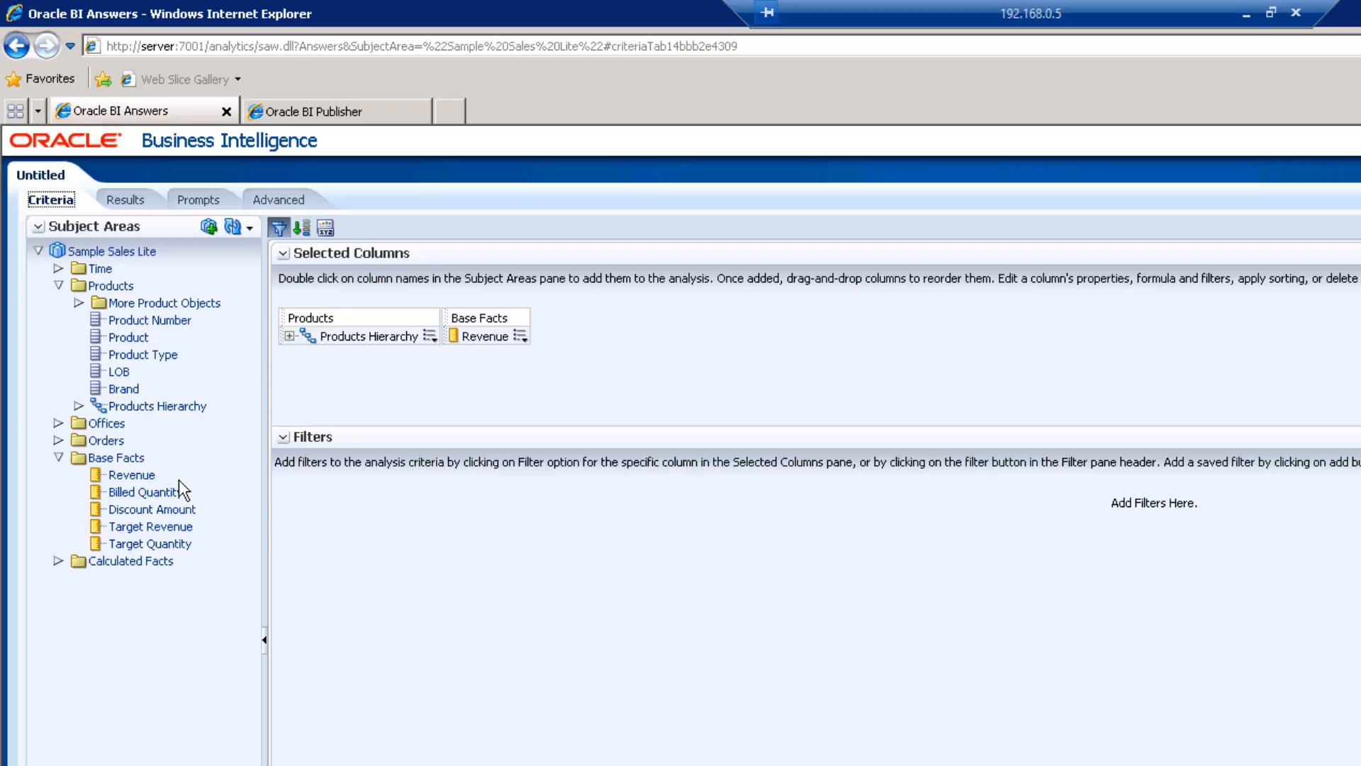
Show the Results pivot table and expand All Products to display revenue by brand.
mouse_move(115, 461)
click(125, 200)
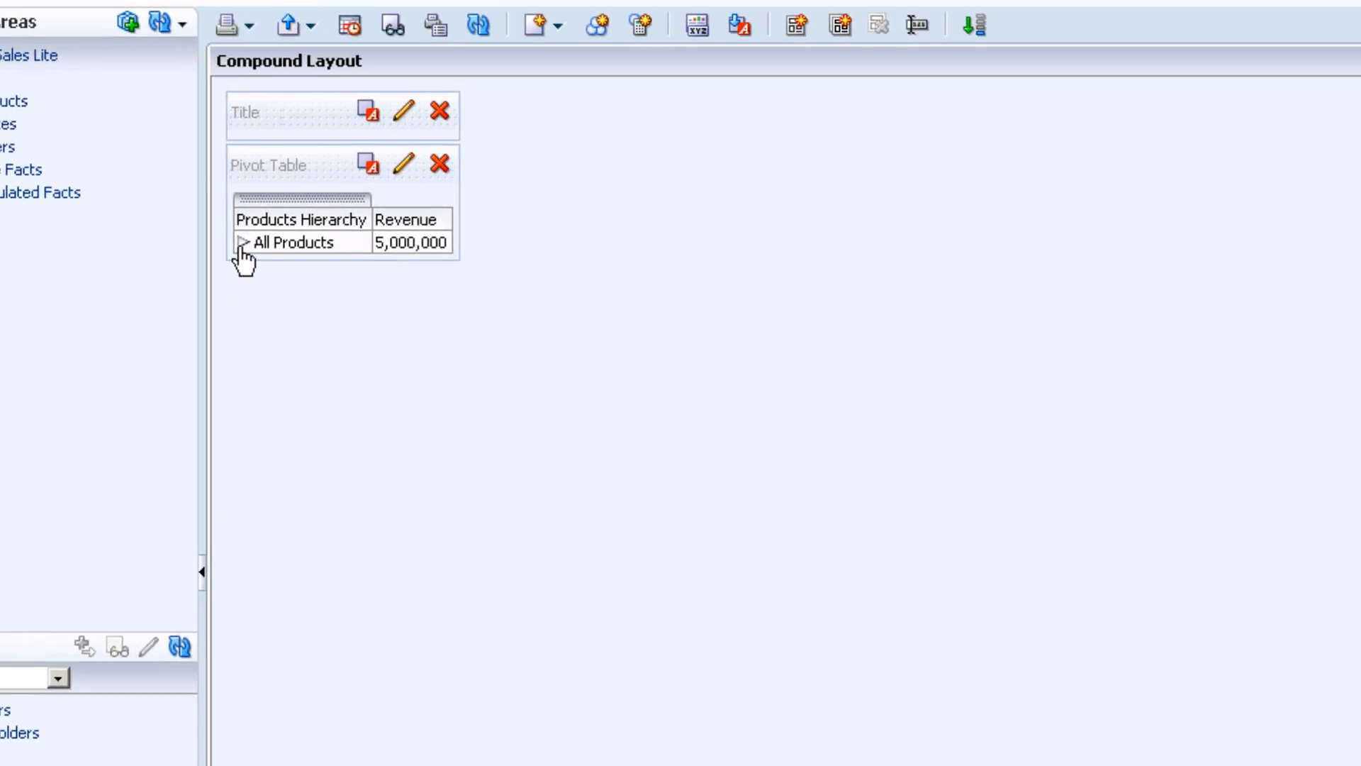
click(243, 243)
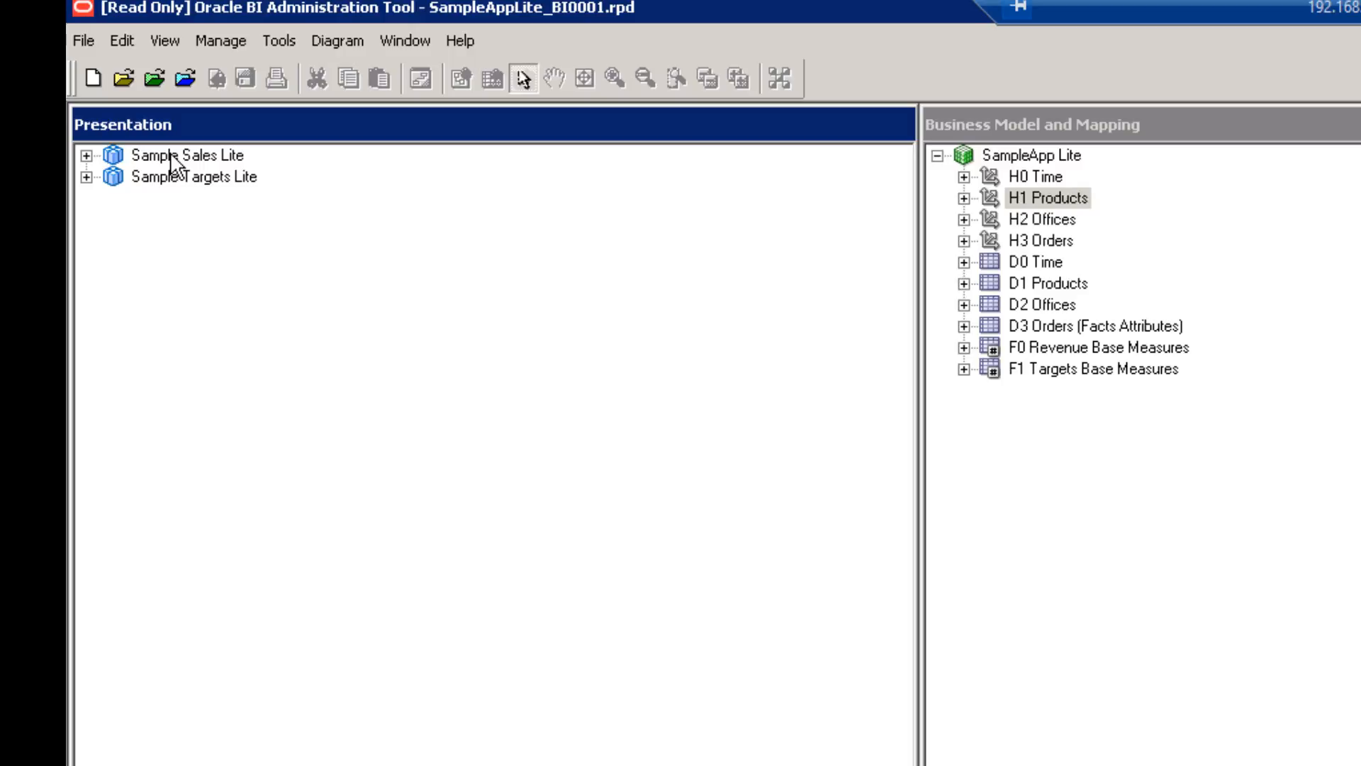
Expand the Sample Sales Lite subject area and its Time presentation table.
click(163, 156)
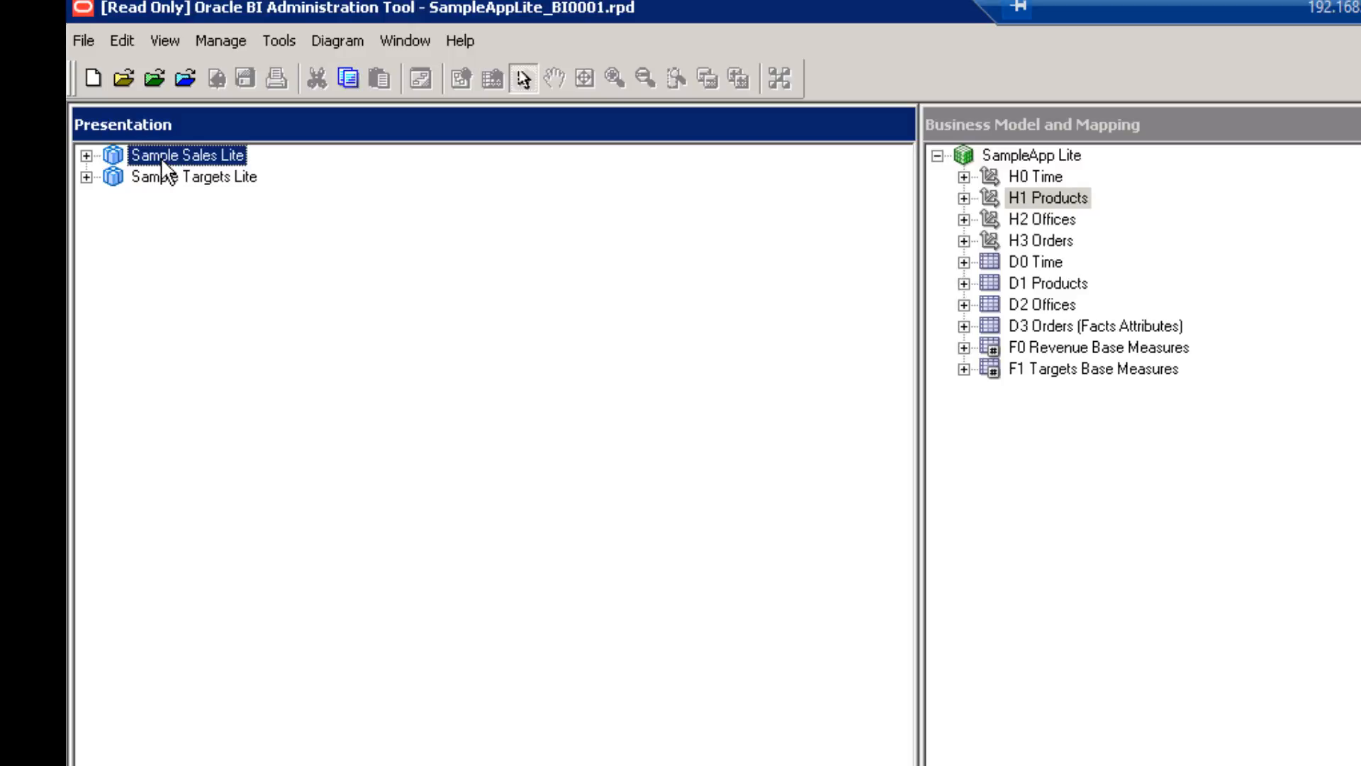
click(87, 156)
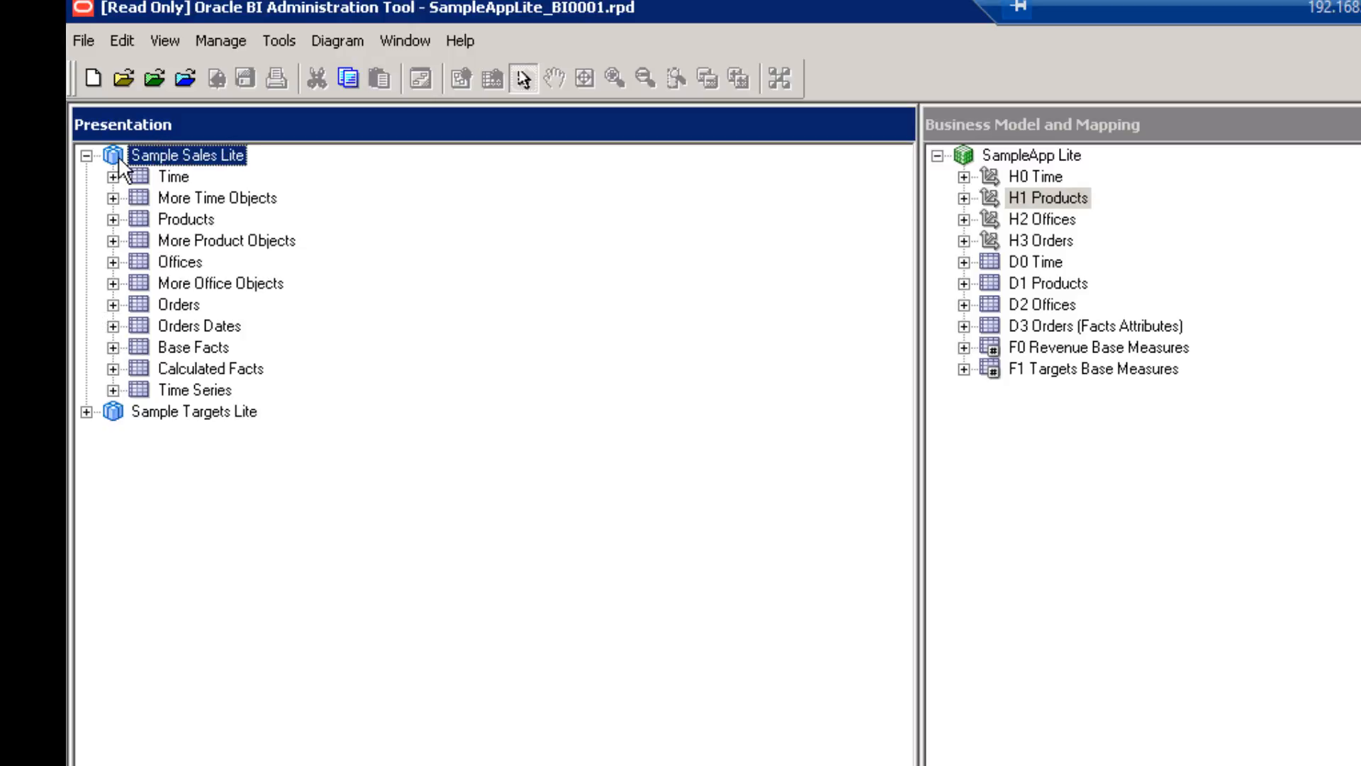
double_click(163, 177)
click(198, 220)
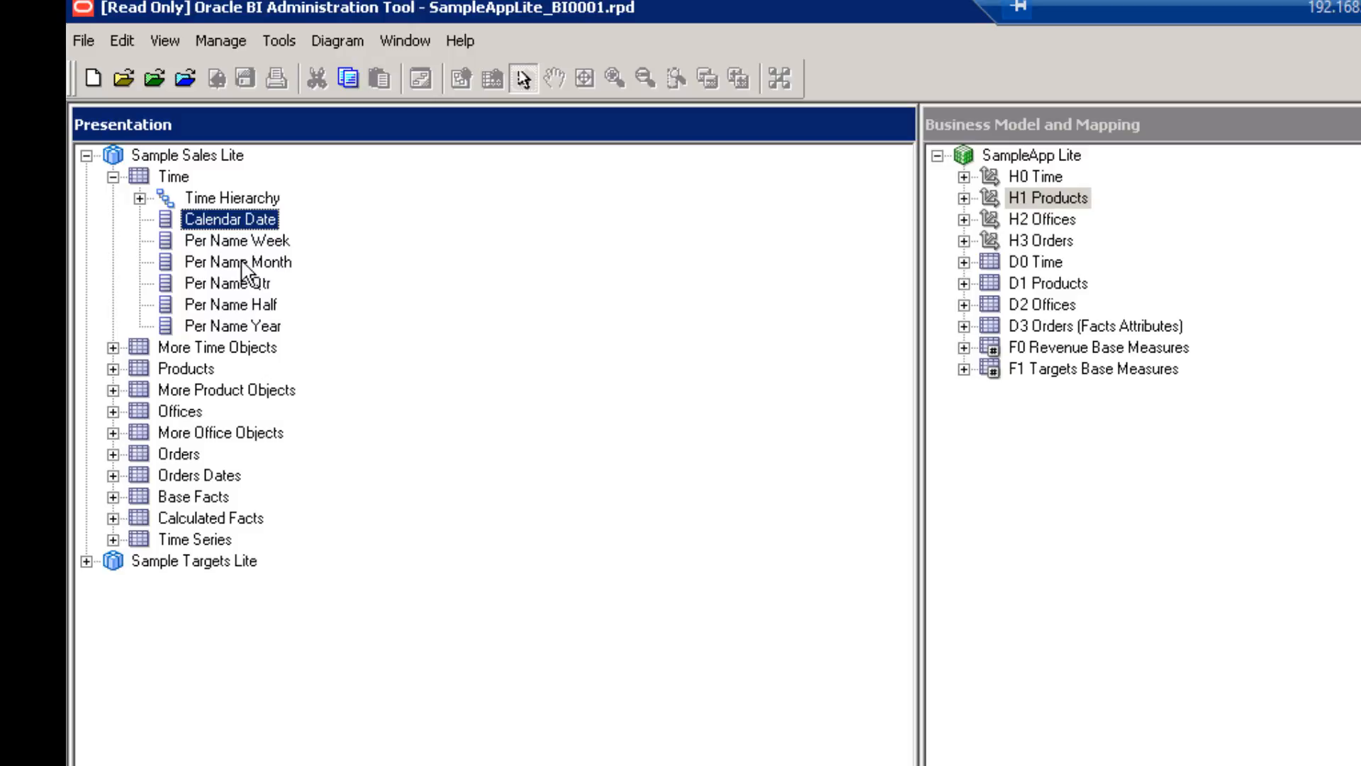
Expand Time Hierarchy through the Half, Quarter, Month and Week levels down to Day Detail.
click(232, 199)
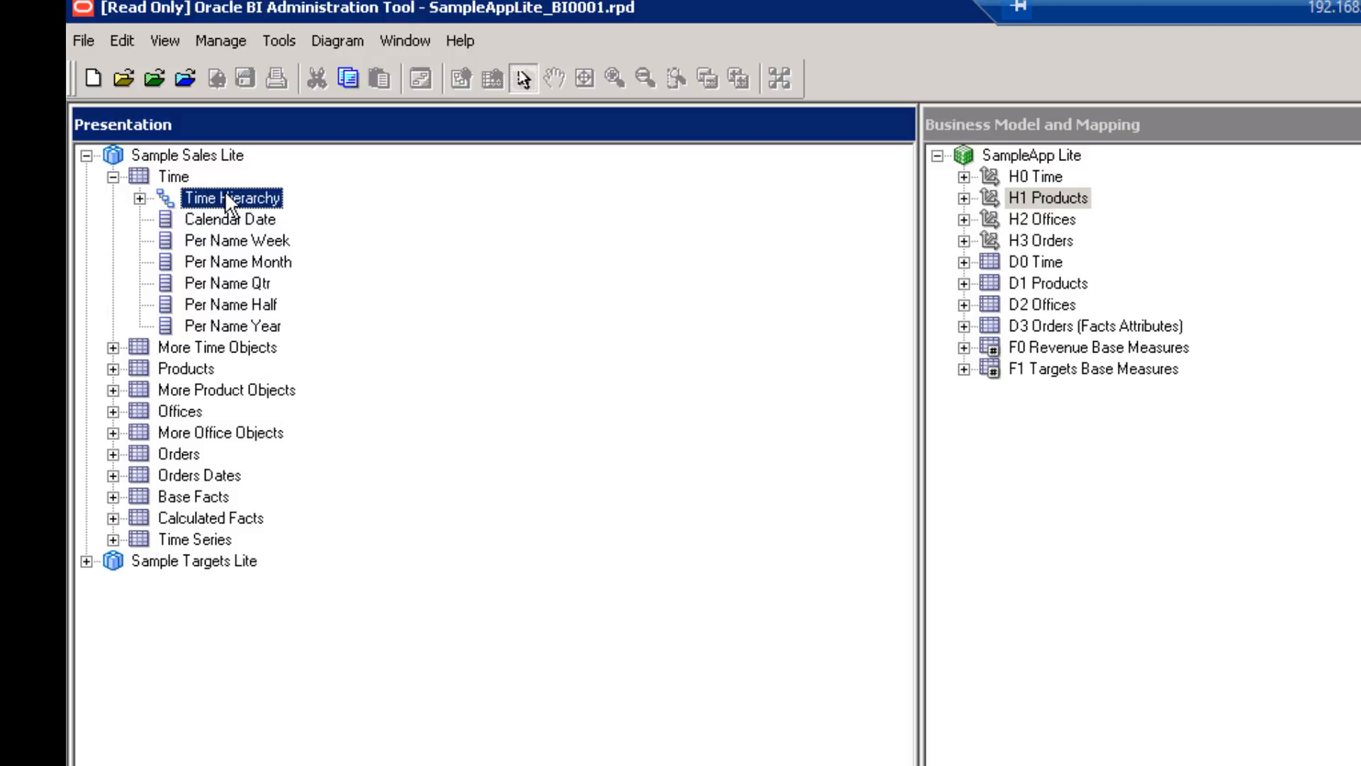
double_click(226, 197)
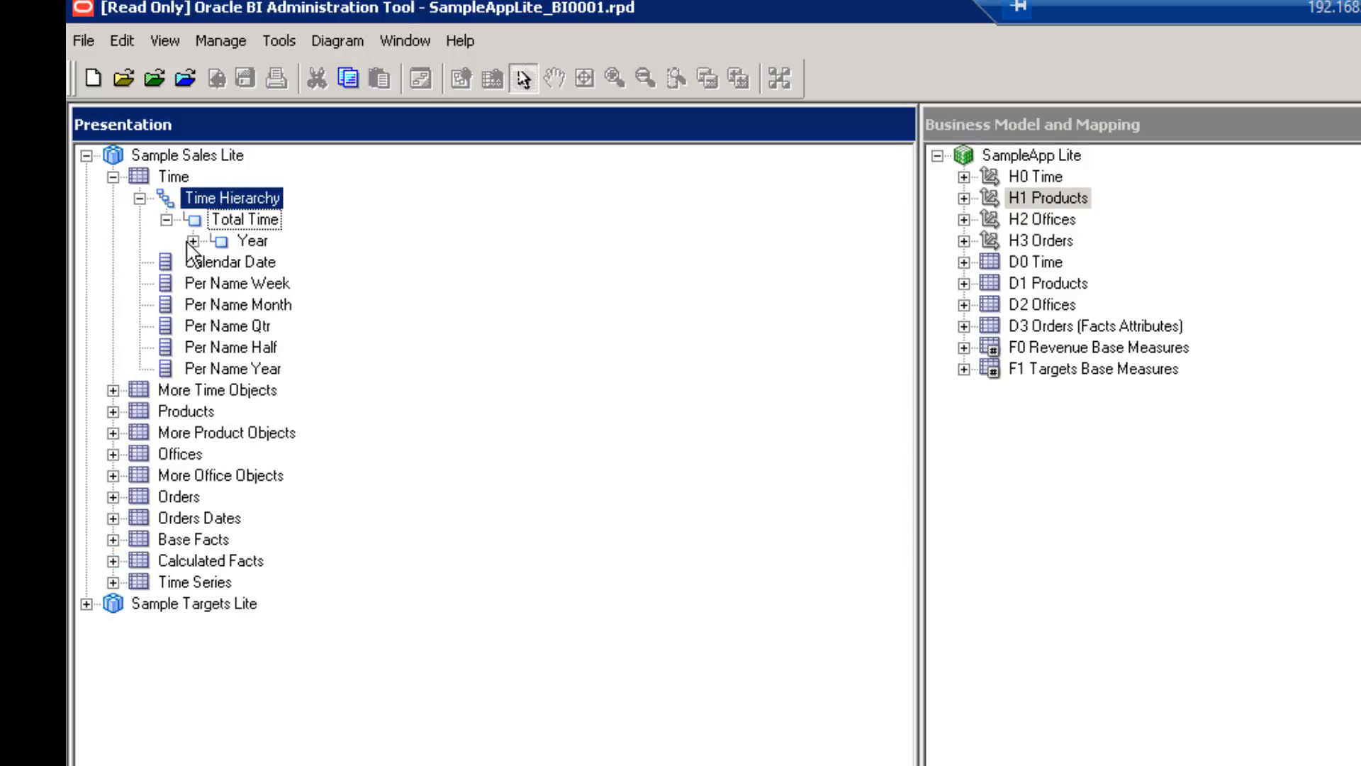
click(220, 262)
click(246, 283)
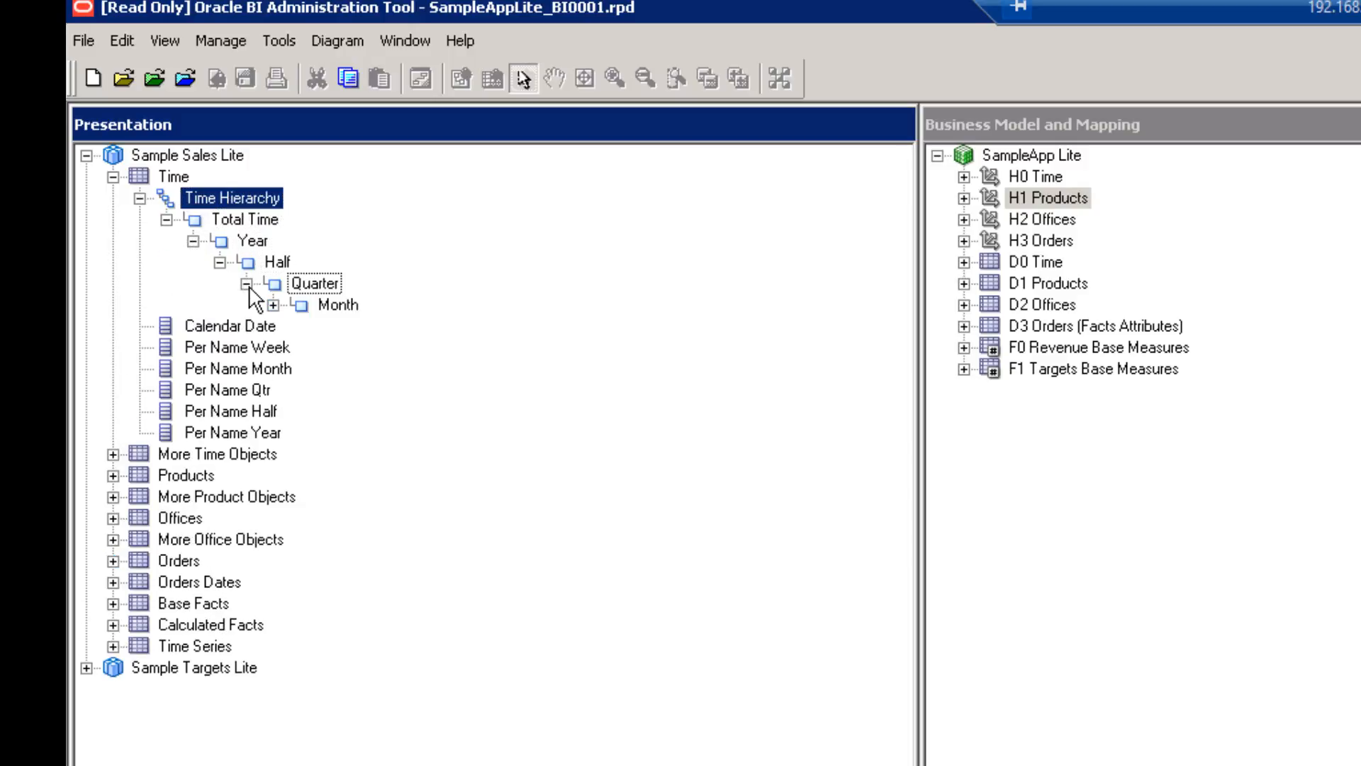
click(273, 305)
click(300, 326)
click(387, 348)
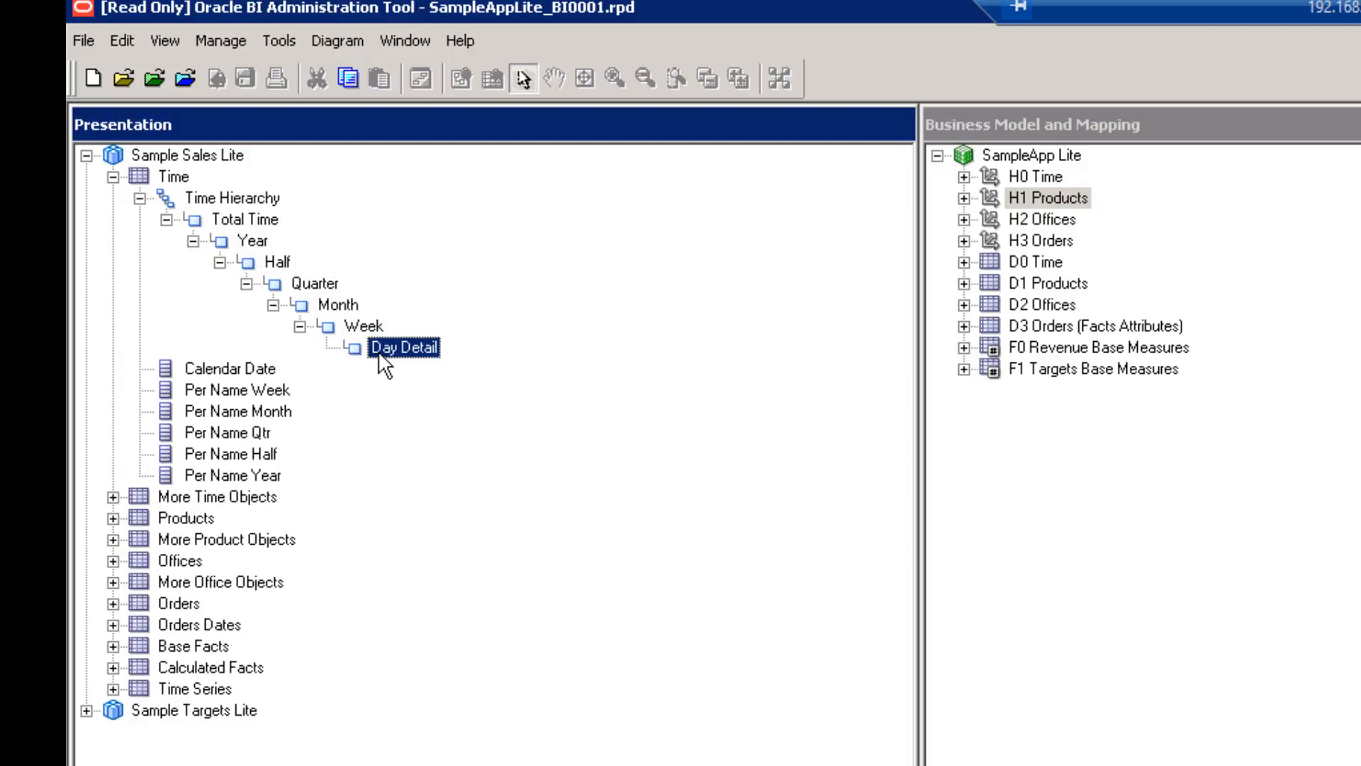
key(alt+Tab)
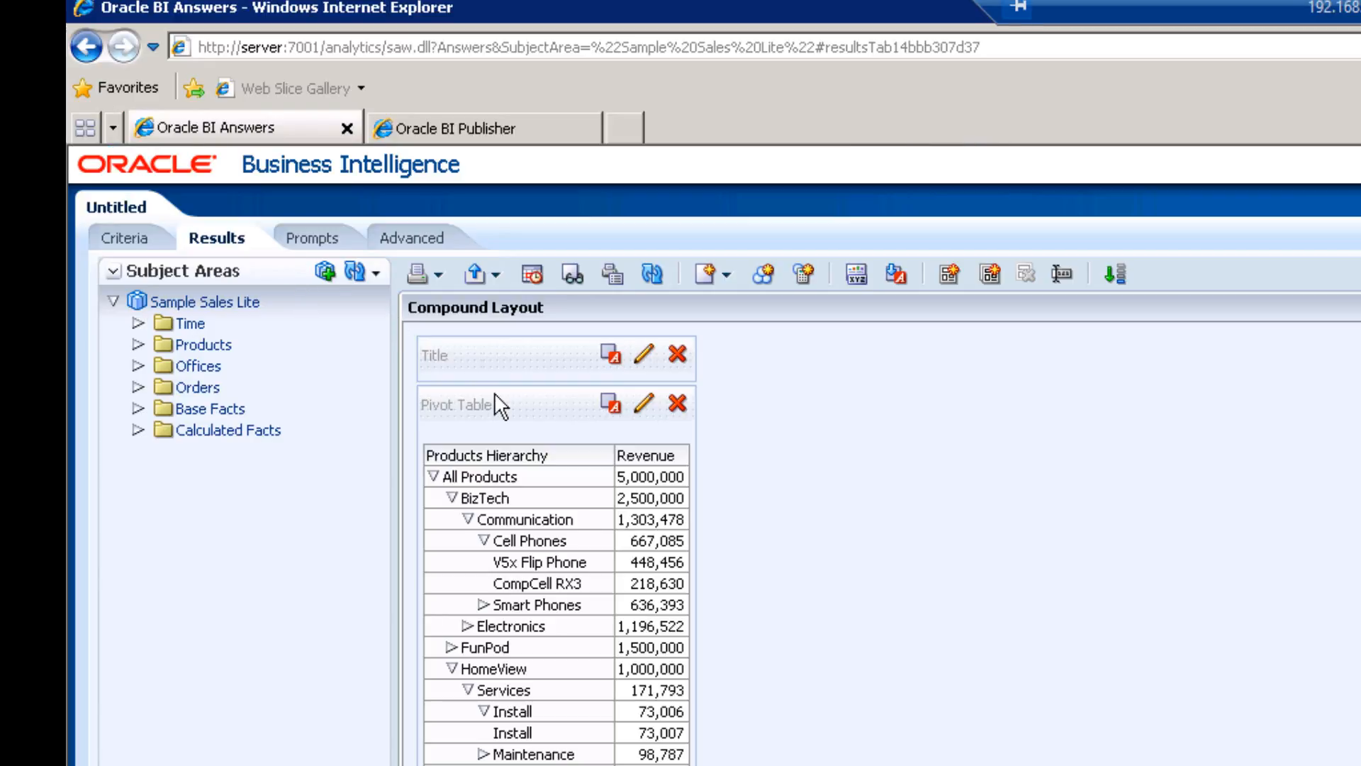
Drag the Pivot Table view within the Compound Layout, then switch between Answers and the Administration Tool.
drag(495, 395, 469, 459)
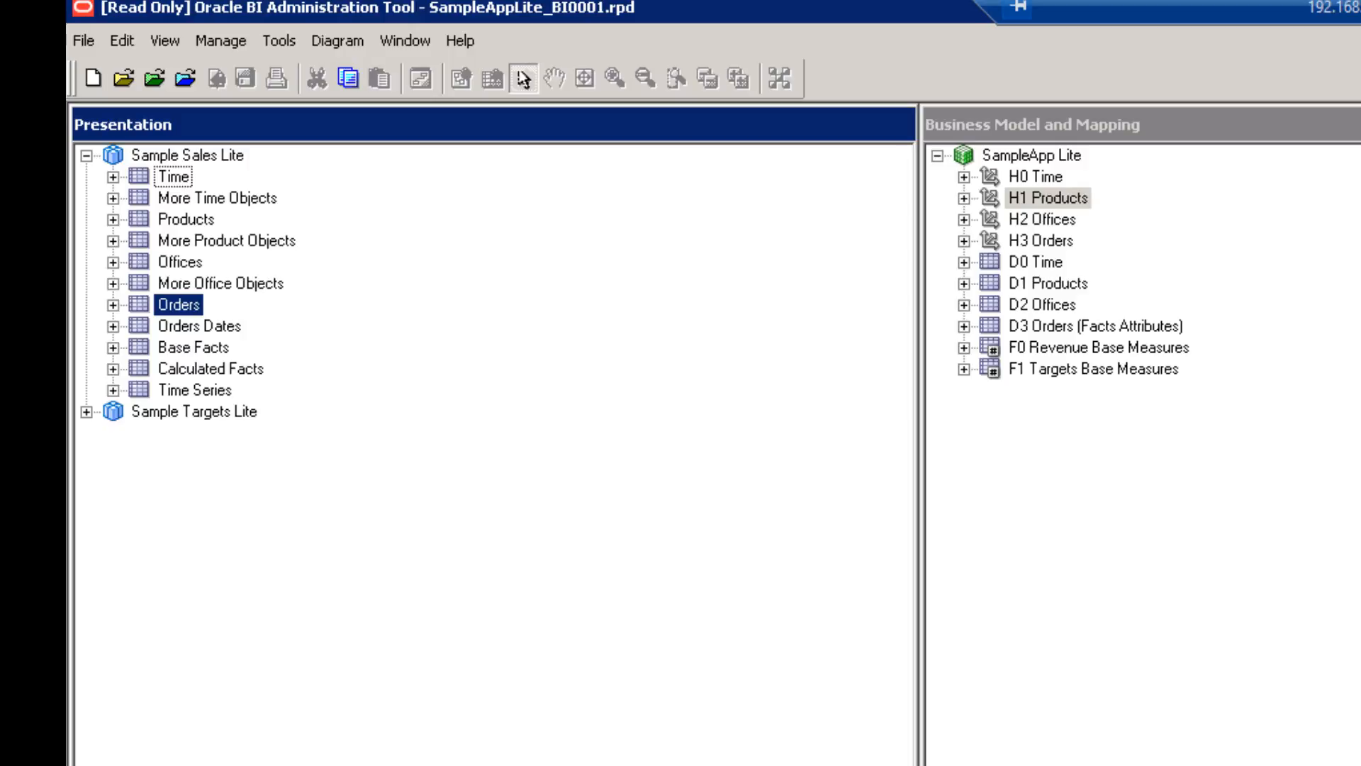
key(alt+Tab)
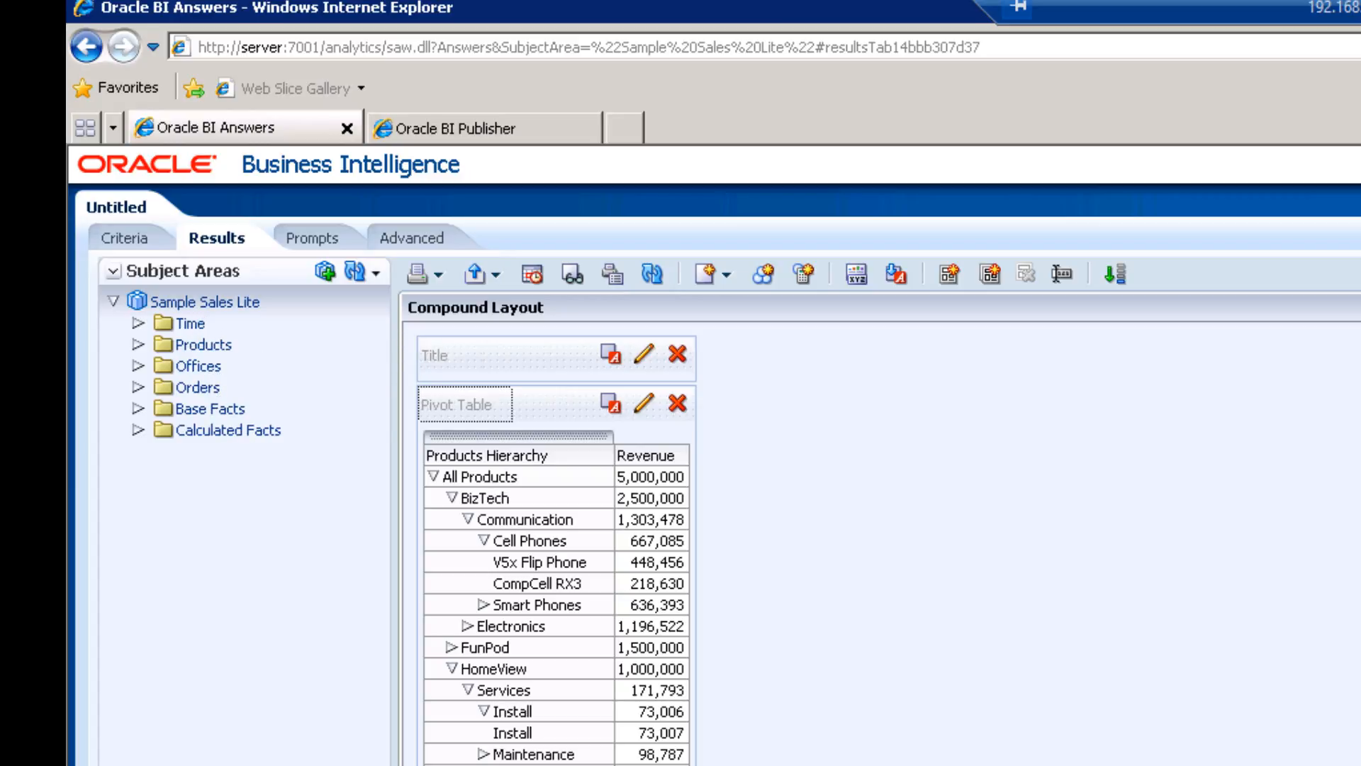
key(alt+Tab)
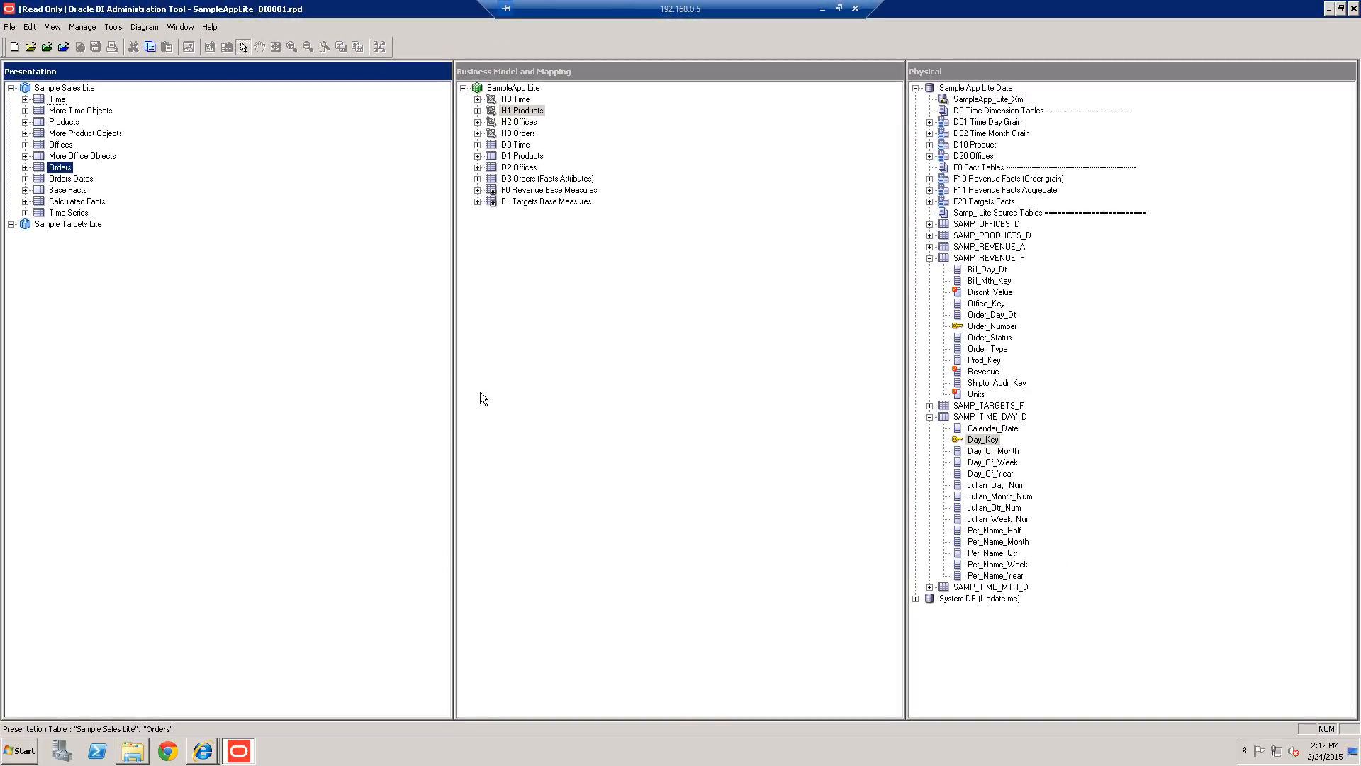
Minimize the Administration Tool and launch Start BI Services from the Oracle Business Intelligence program group.
click(1329, 9)
click(298, 598)
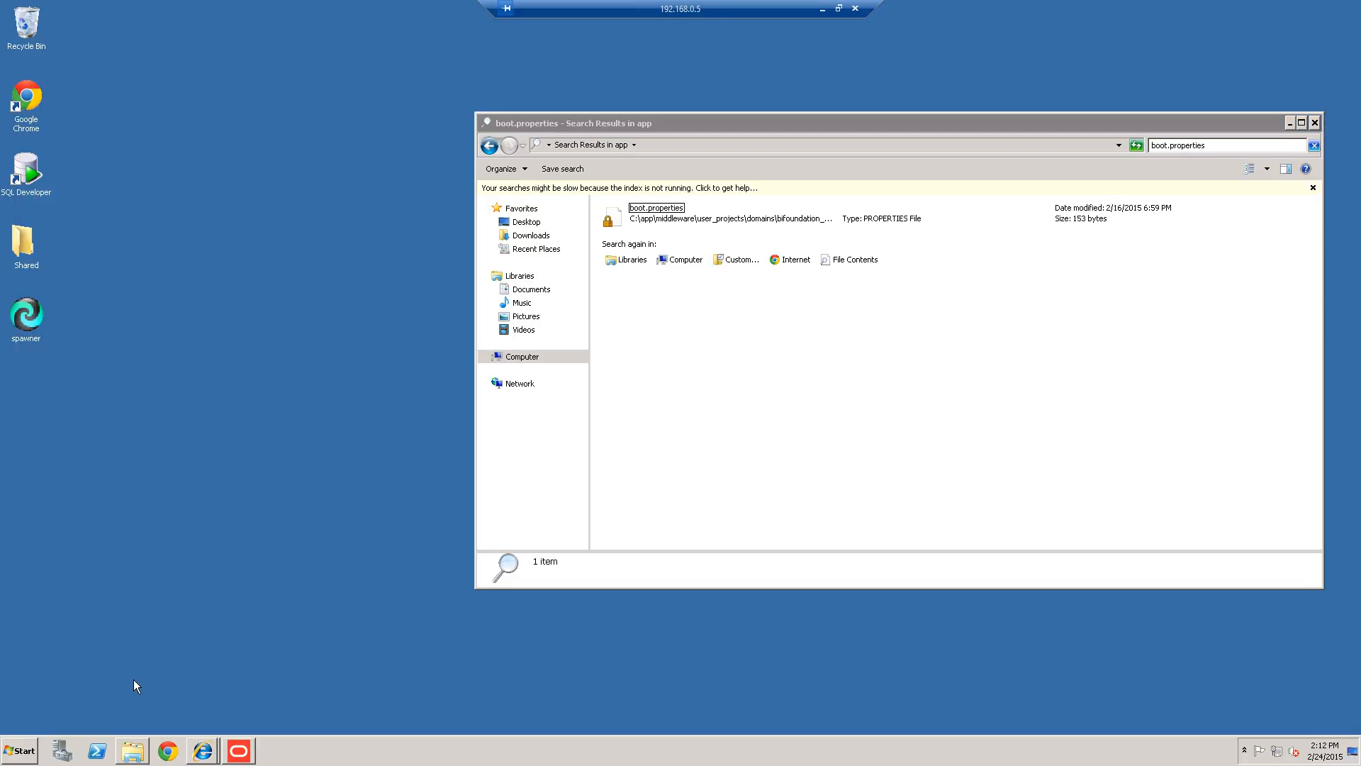
click(27, 738)
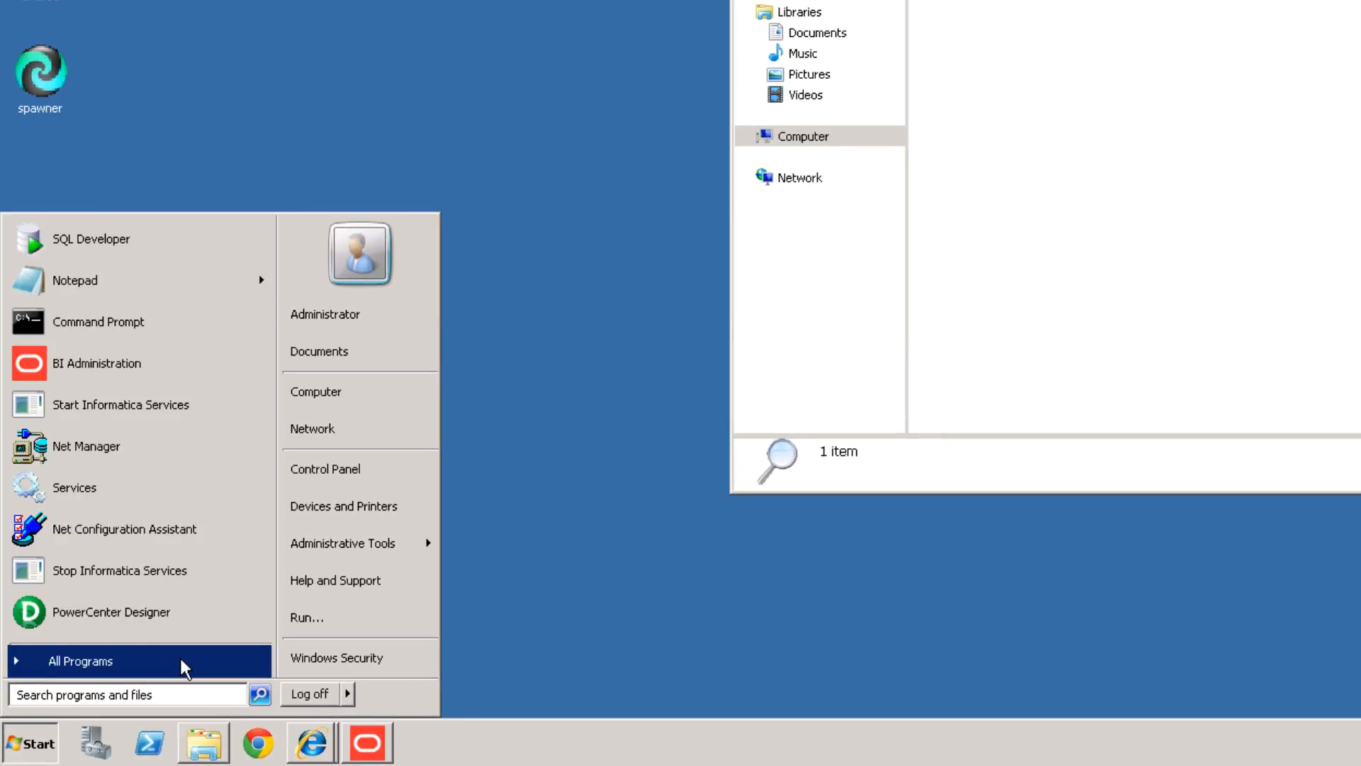
click(184, 667)
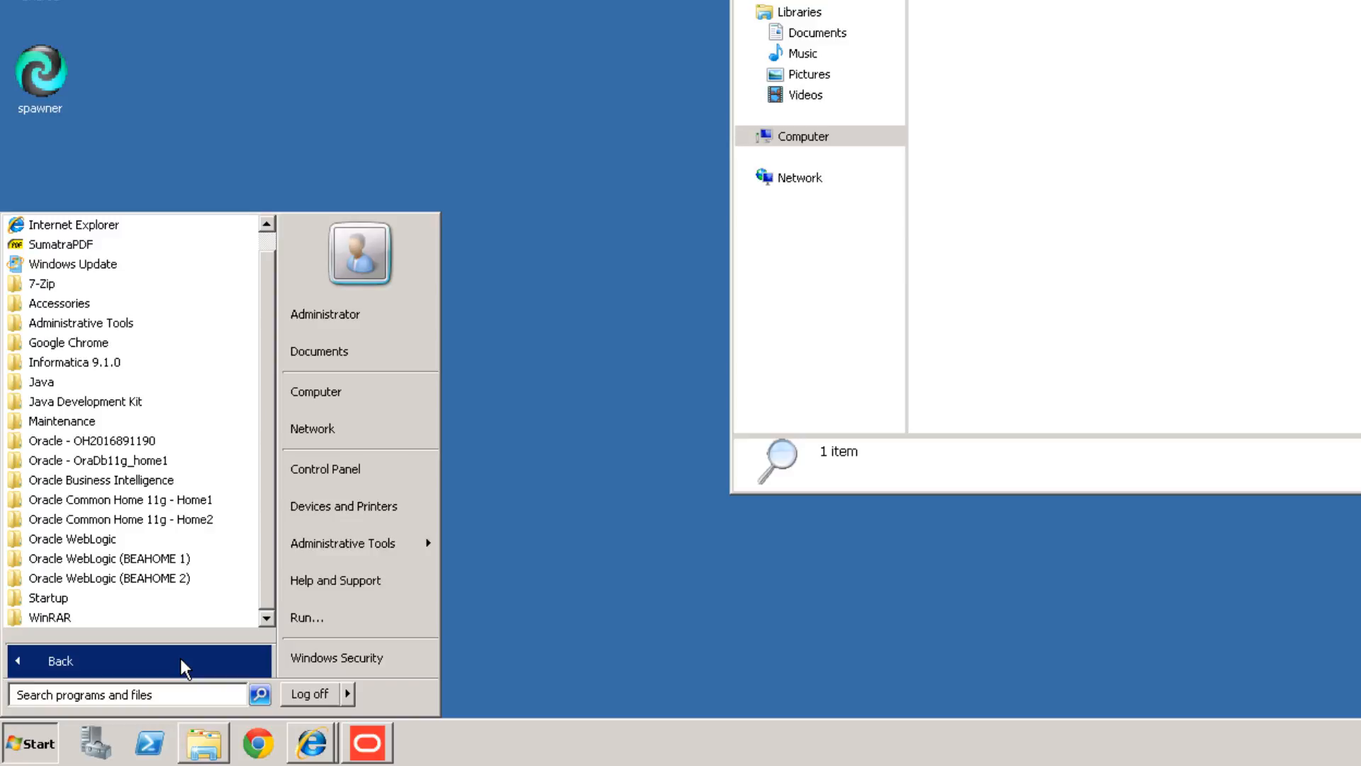
click(183, 490)
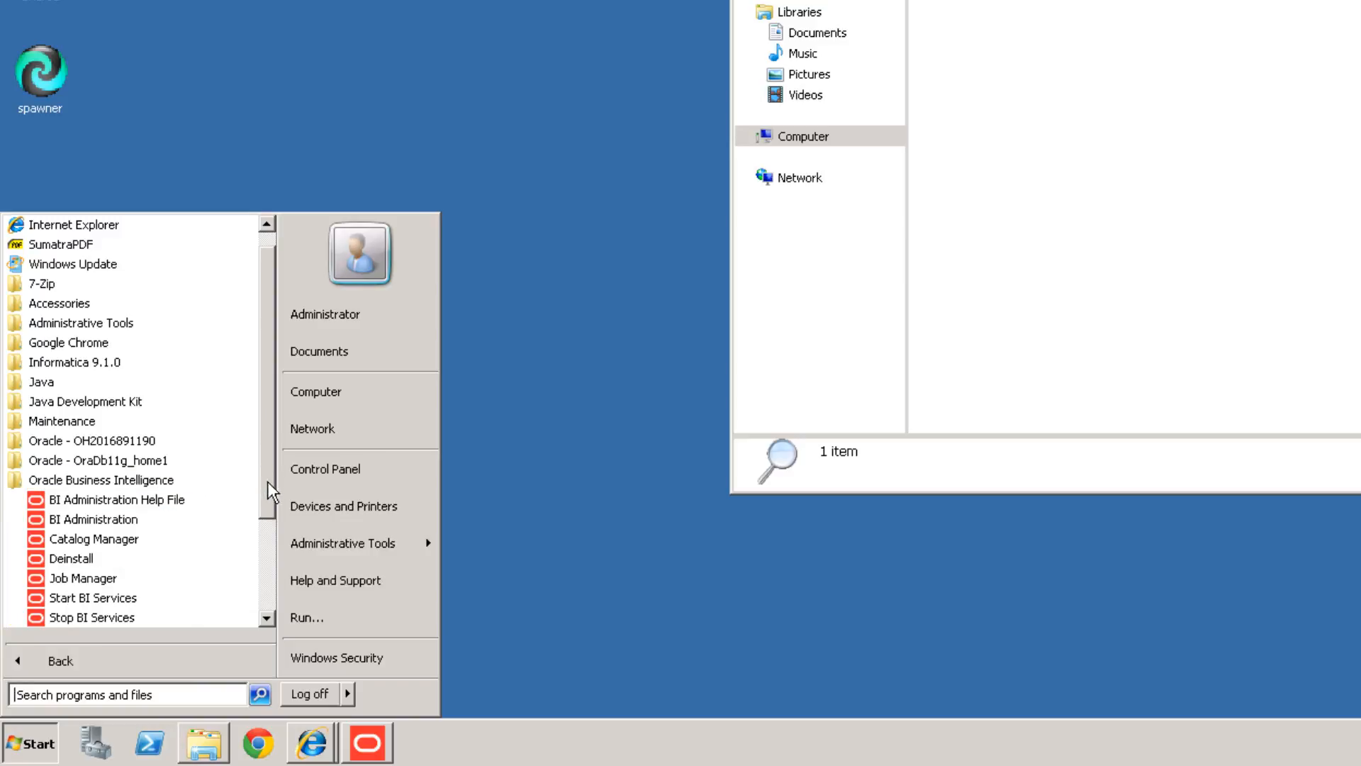
scroll(275, 581, down, 2)
scroll(275, 581, down, 1)
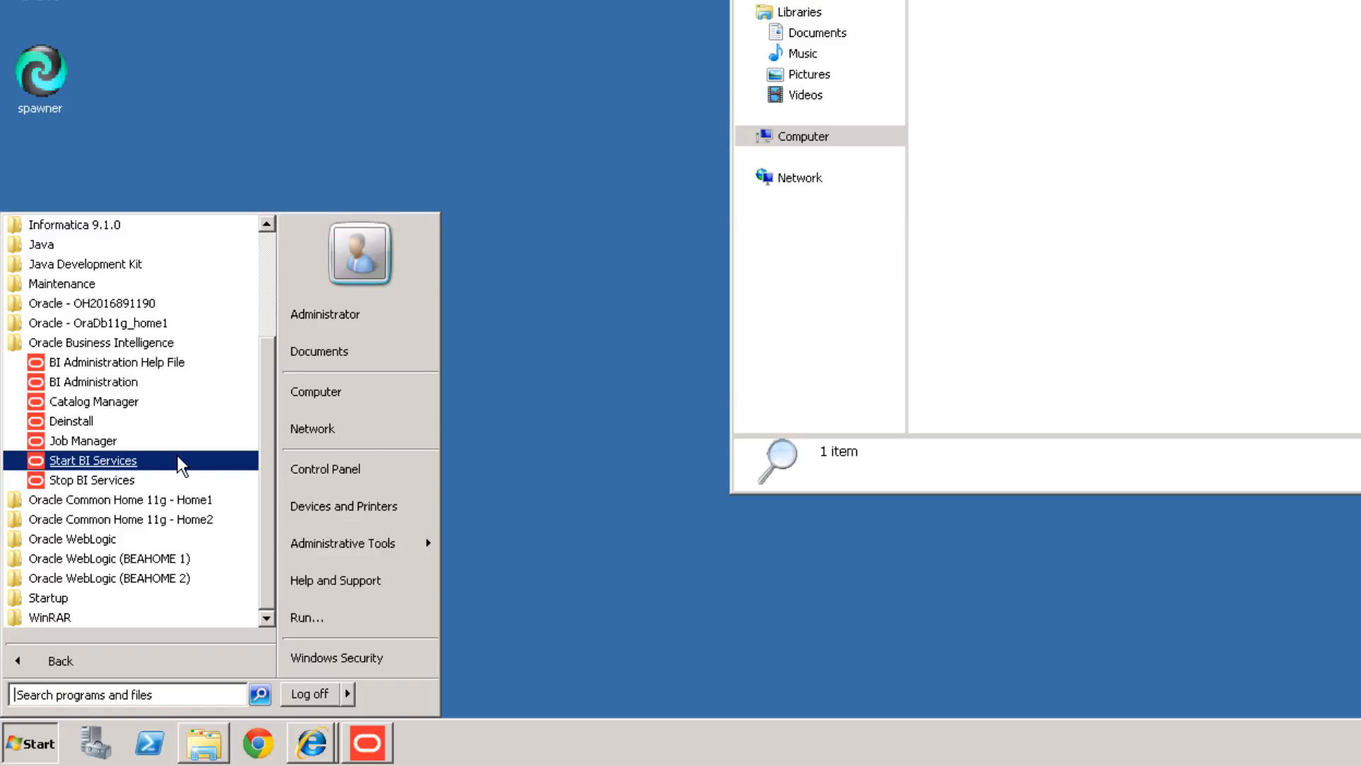
click(181, 462)
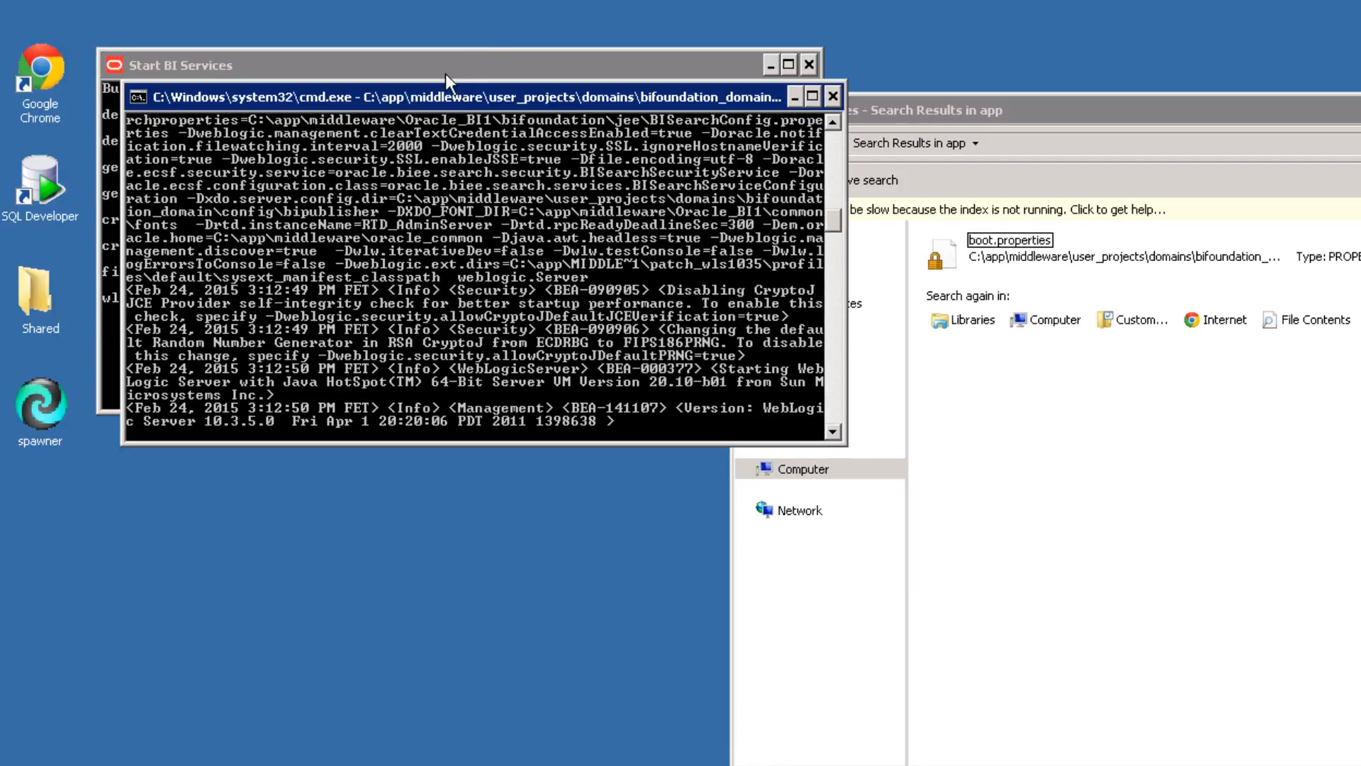
Rearrange the server and Start BI Services console windows, and select boot.properties in the search results.
drag(431, 106, 350, 471)
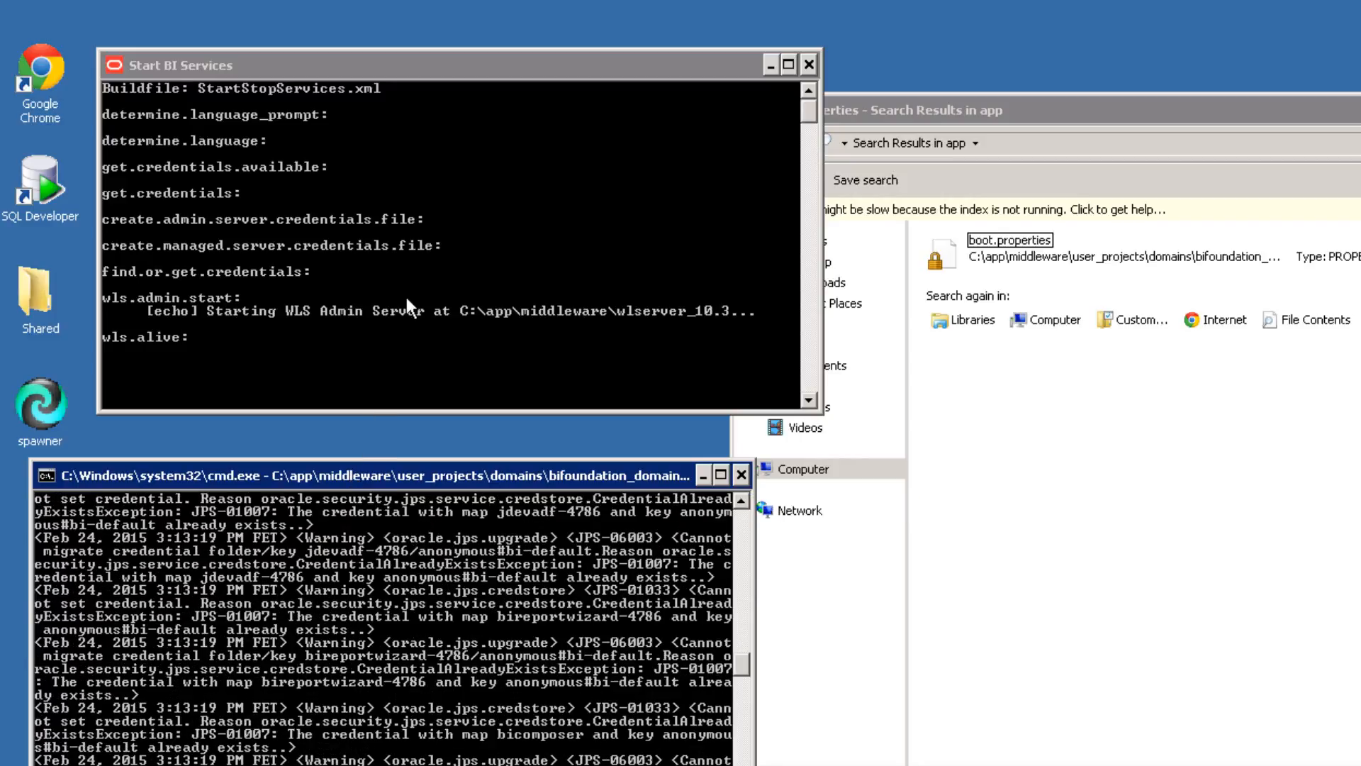
drag(465, 65, 405, 55)
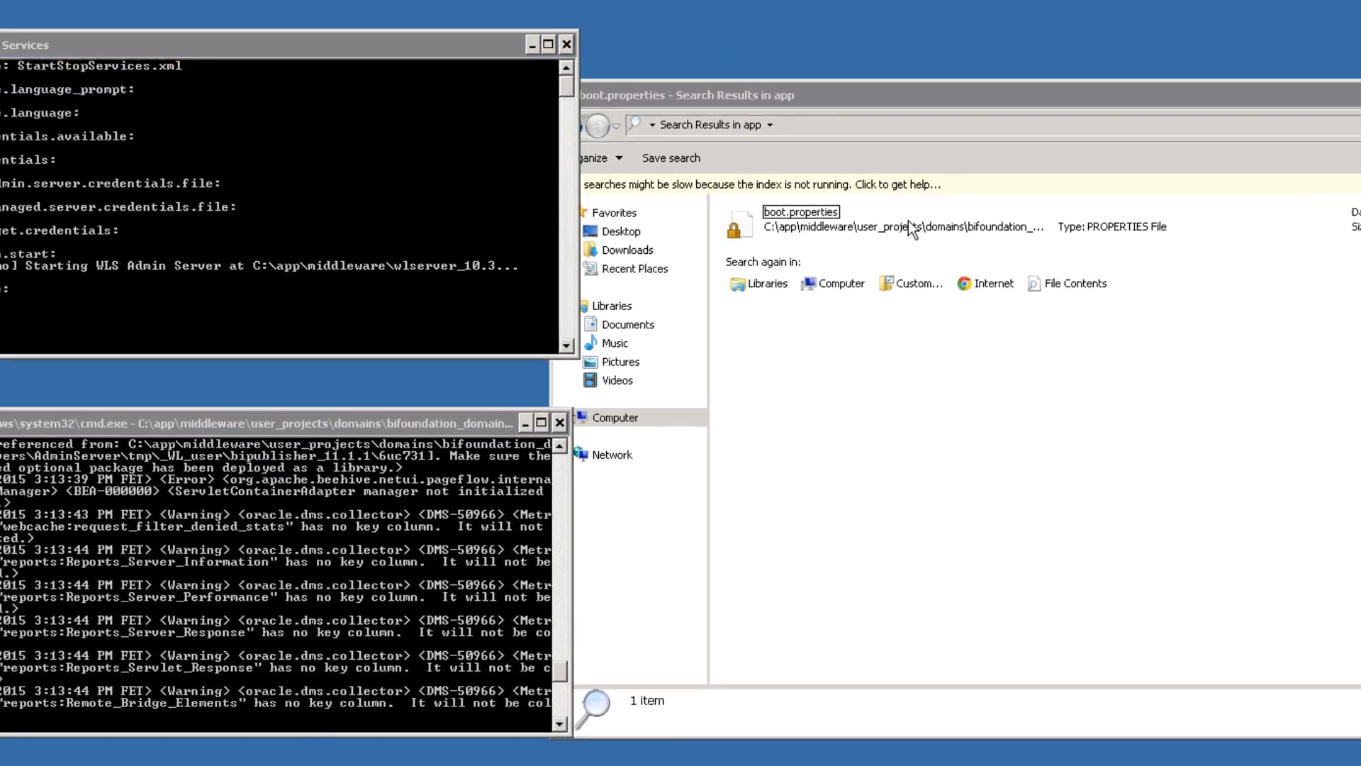
click(1069, 259)
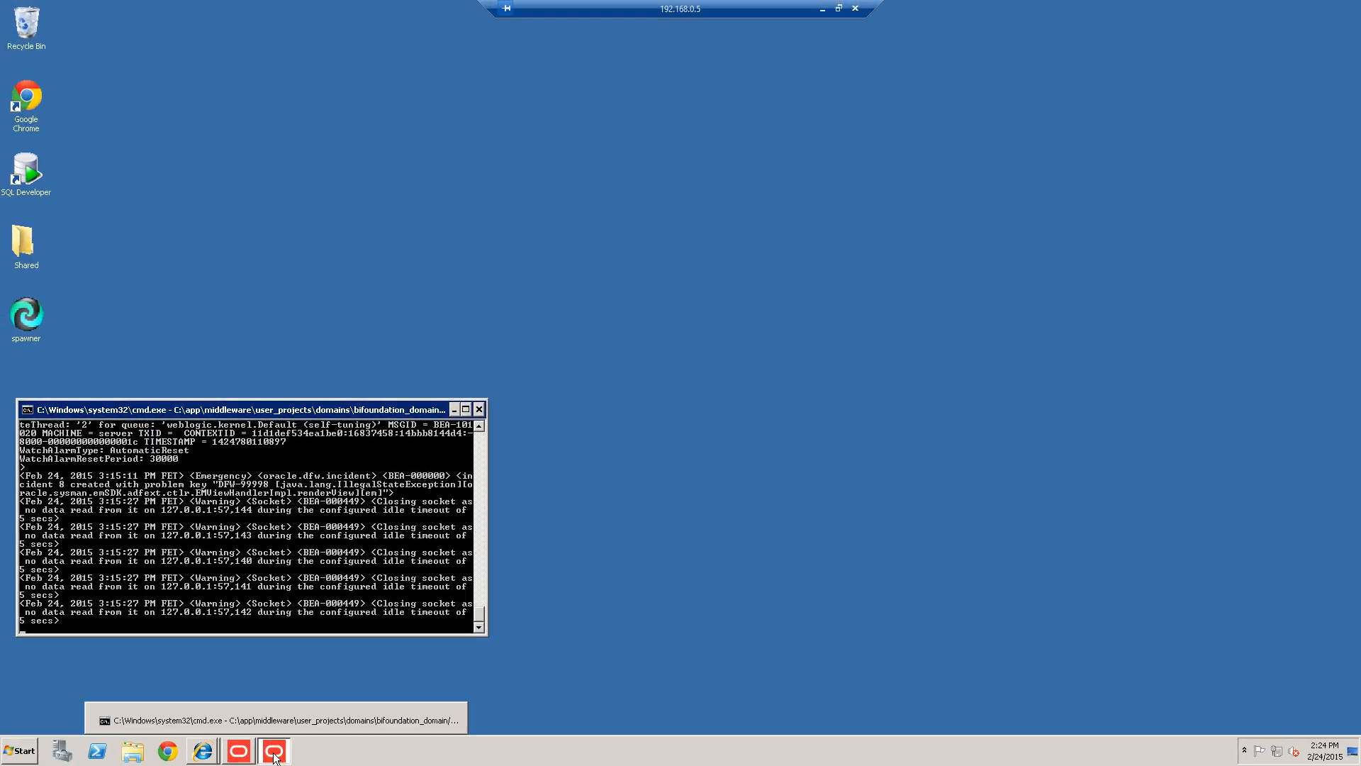
Minimize the server console, close the Administration Tool, and launch Google Chrome from the taskbar.
click(275, 756)
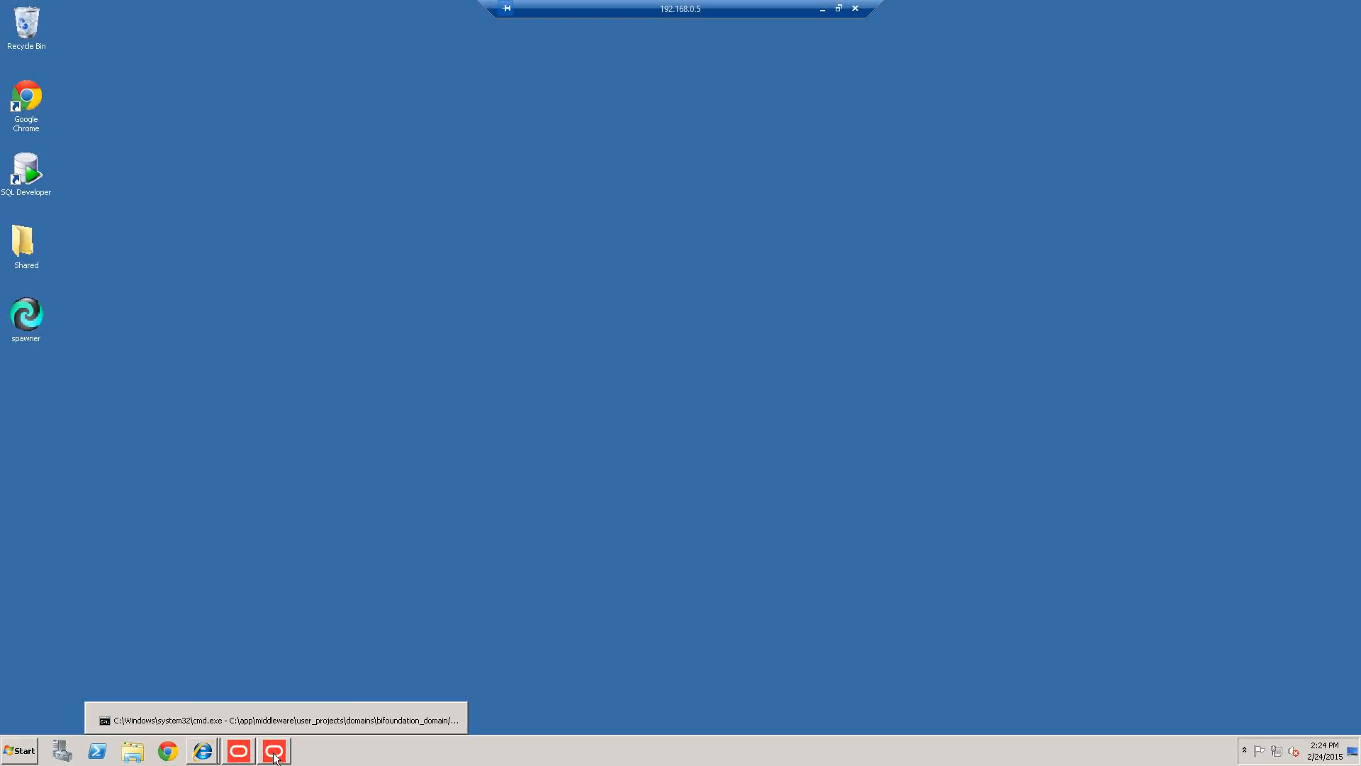
click(241, 751)
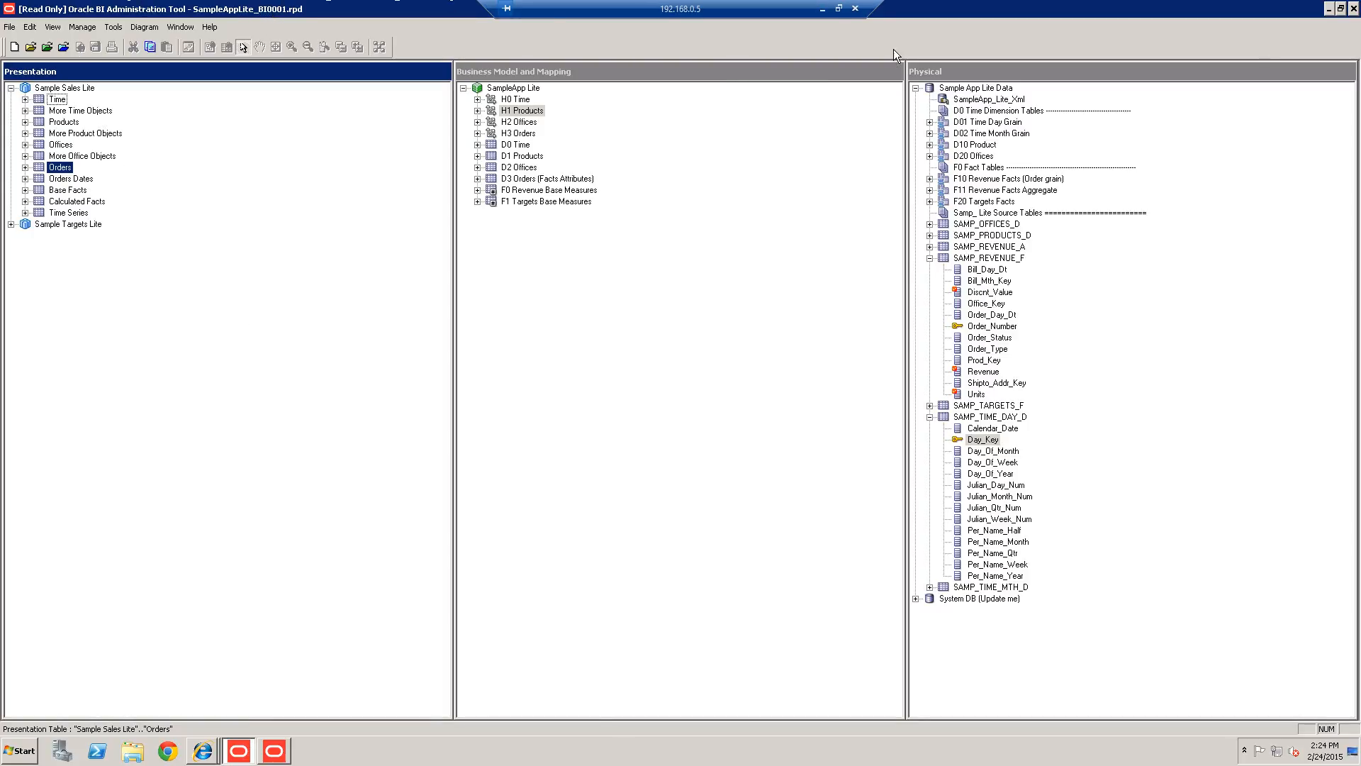
click(1354, 8)
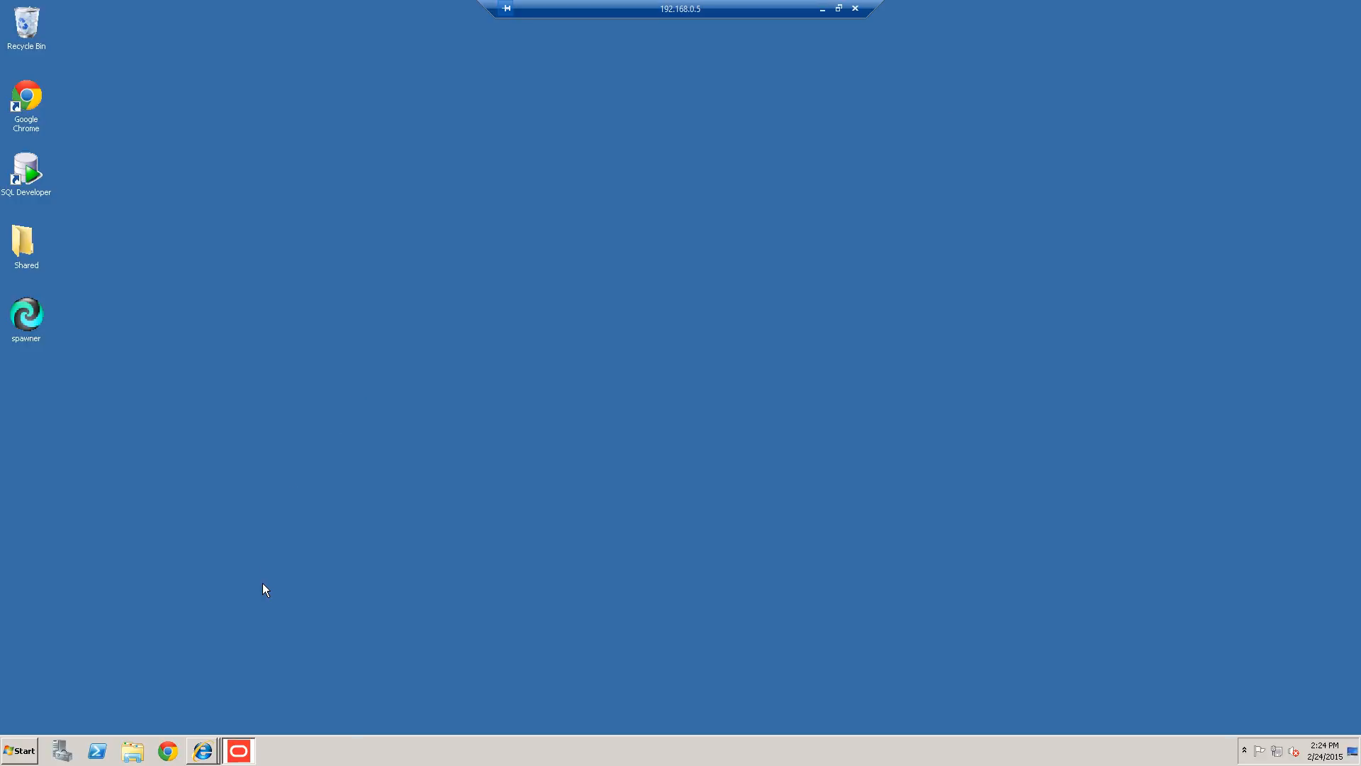
click(168, 752)
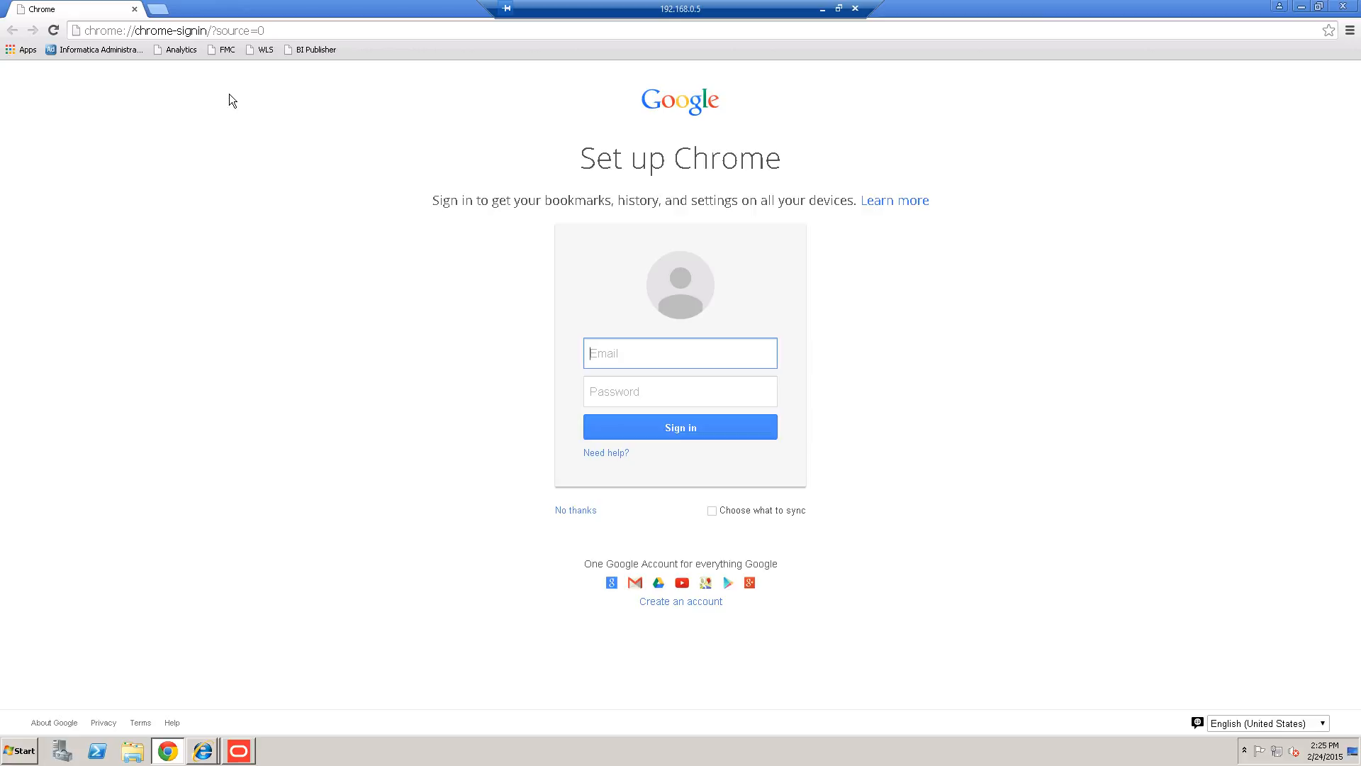
Sign in to Fusion Middleware Control from the FMC bookmark using the admin credentials.
click(227, 52)
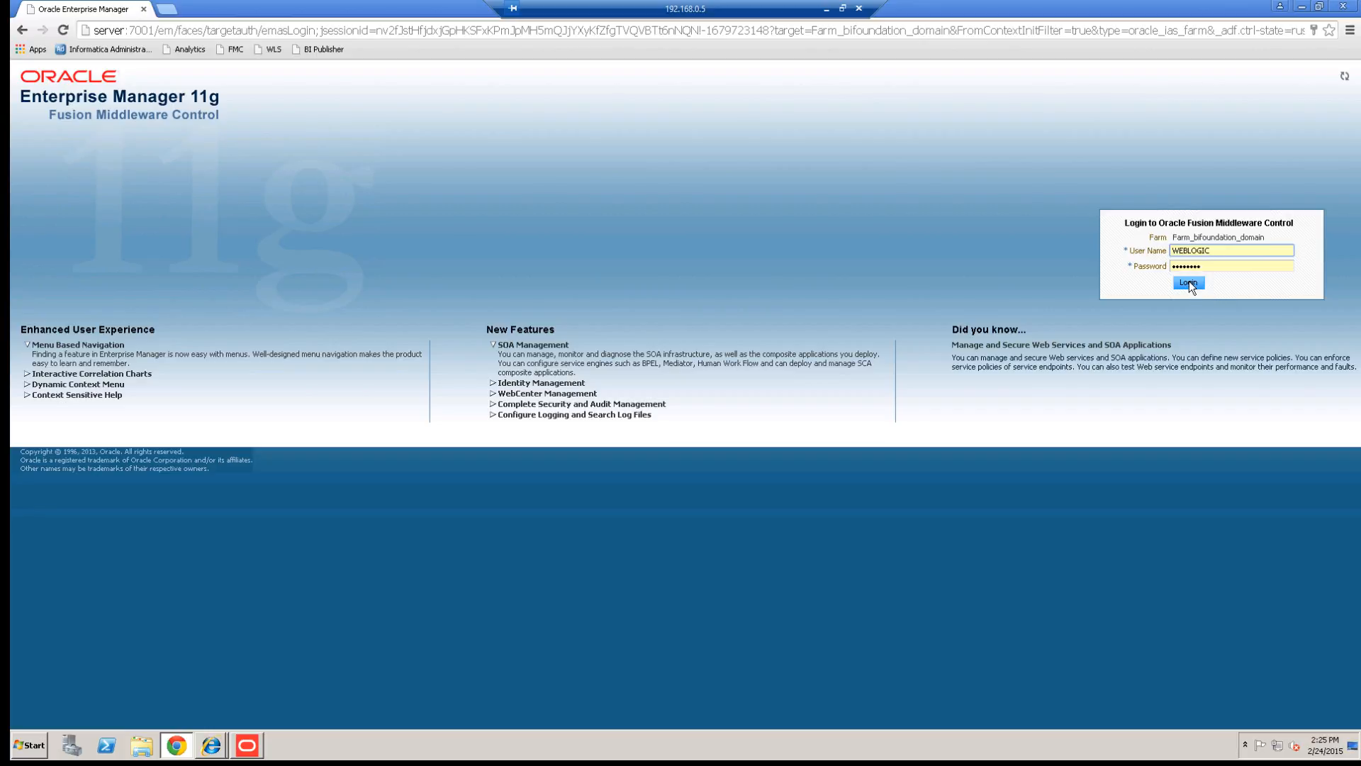
click(1189, 283)
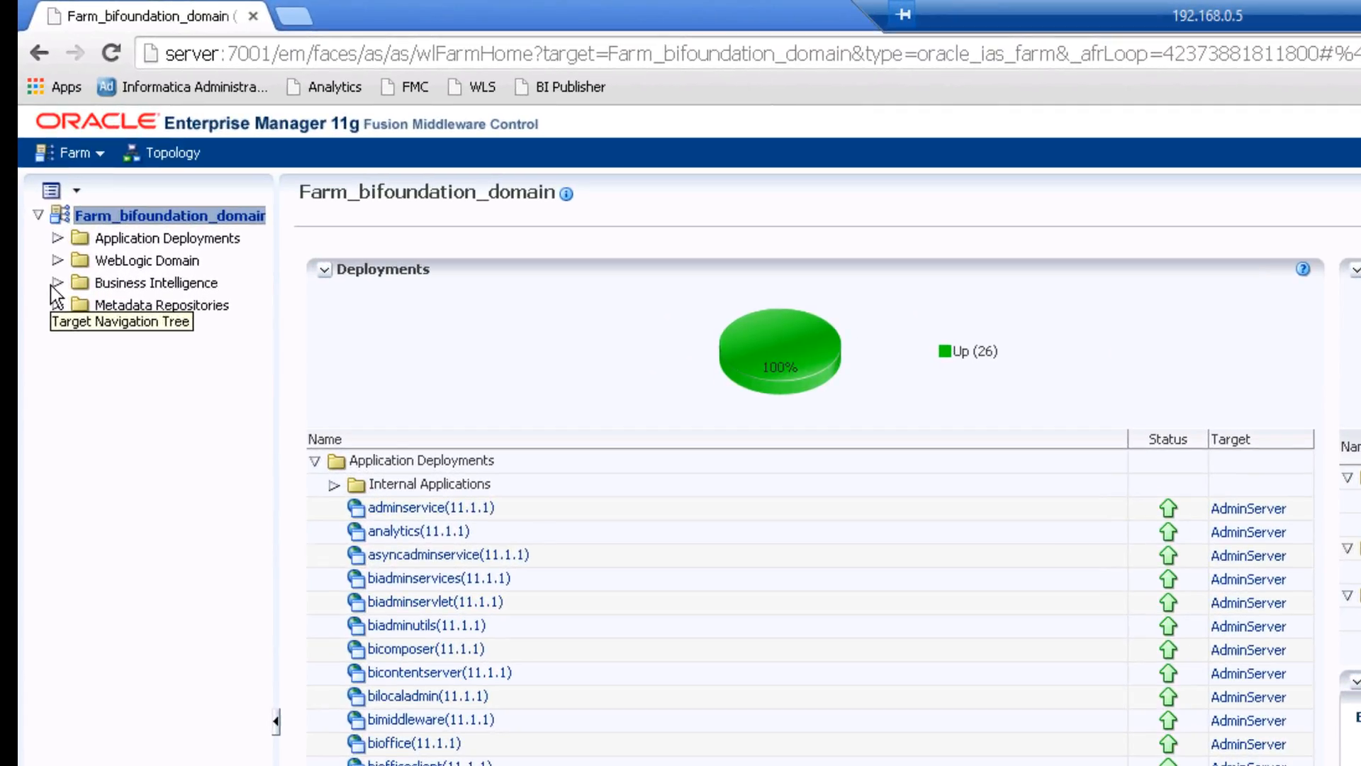
click(52, 283)
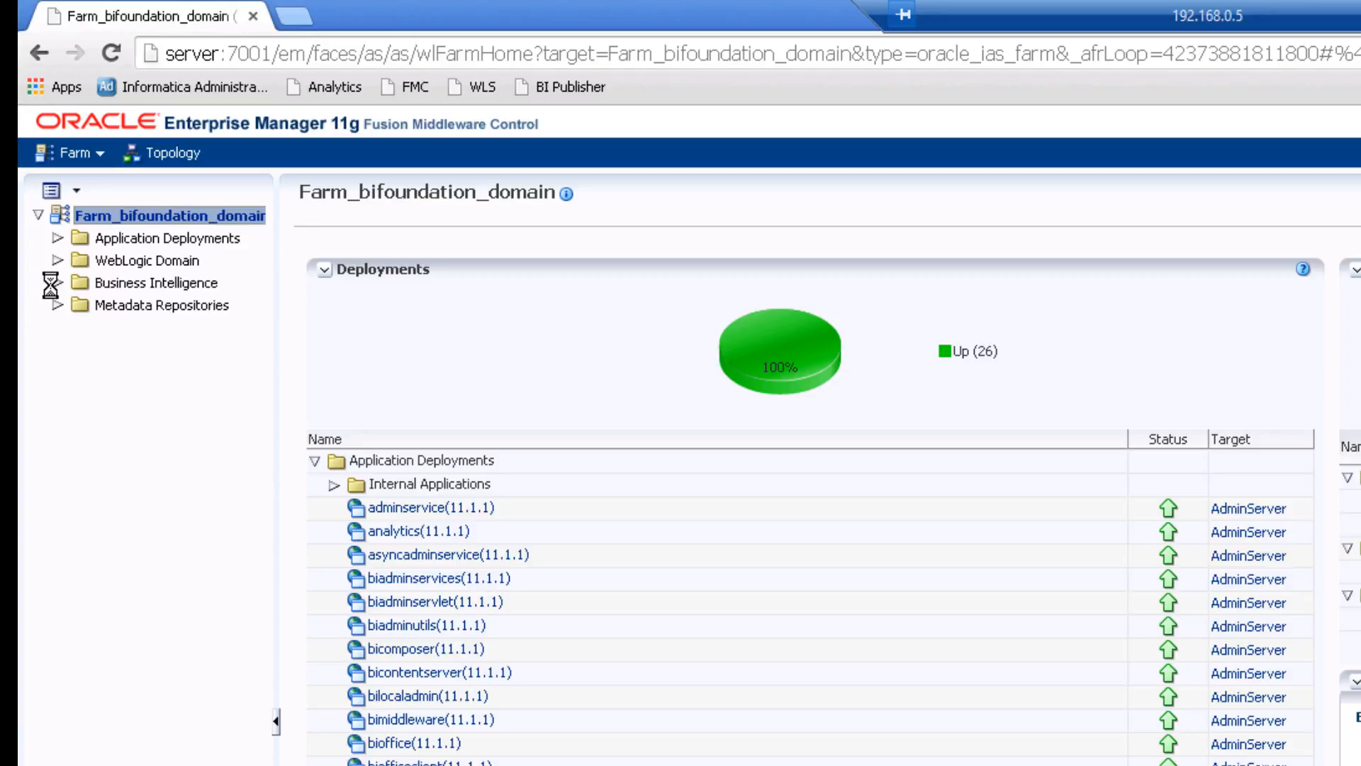
Open the coreapplication BI instance and view its Overview dashboard.
click(142, 306)
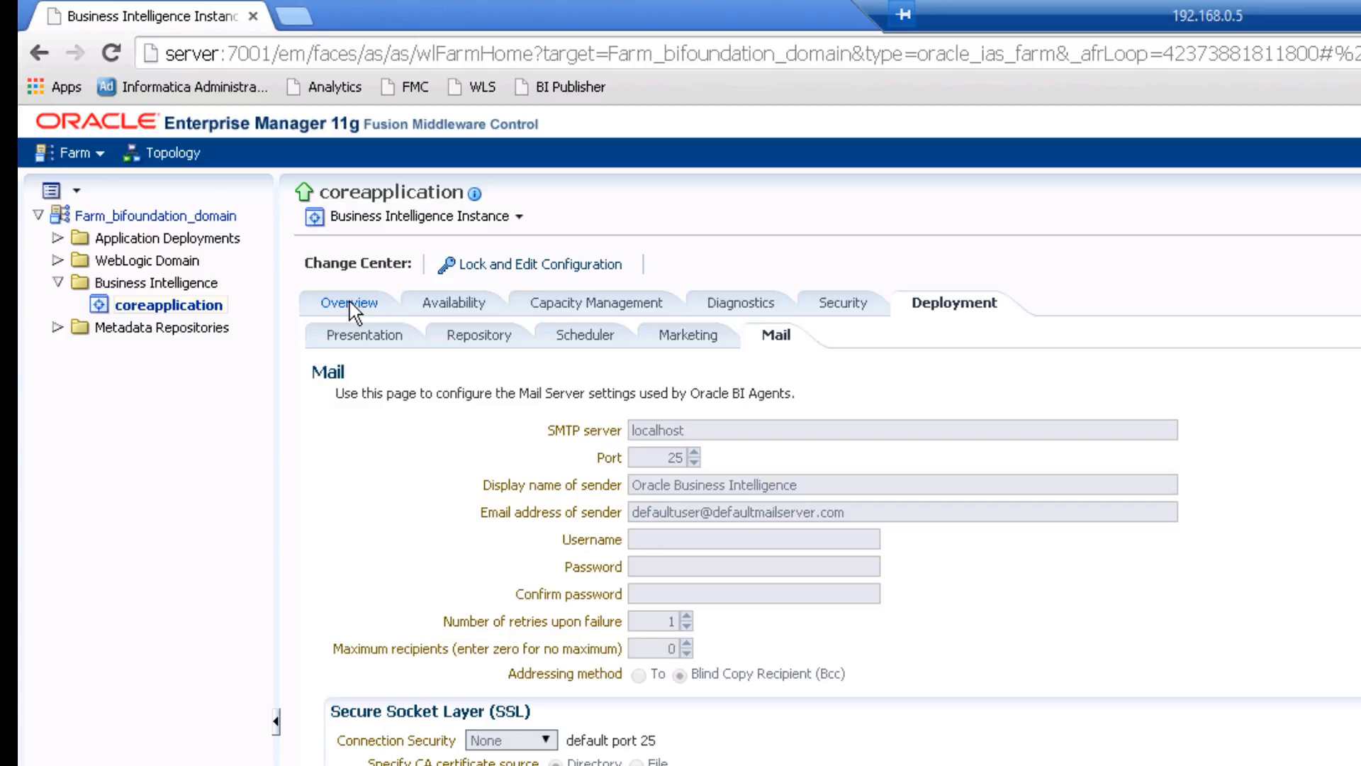
click(350, 301)
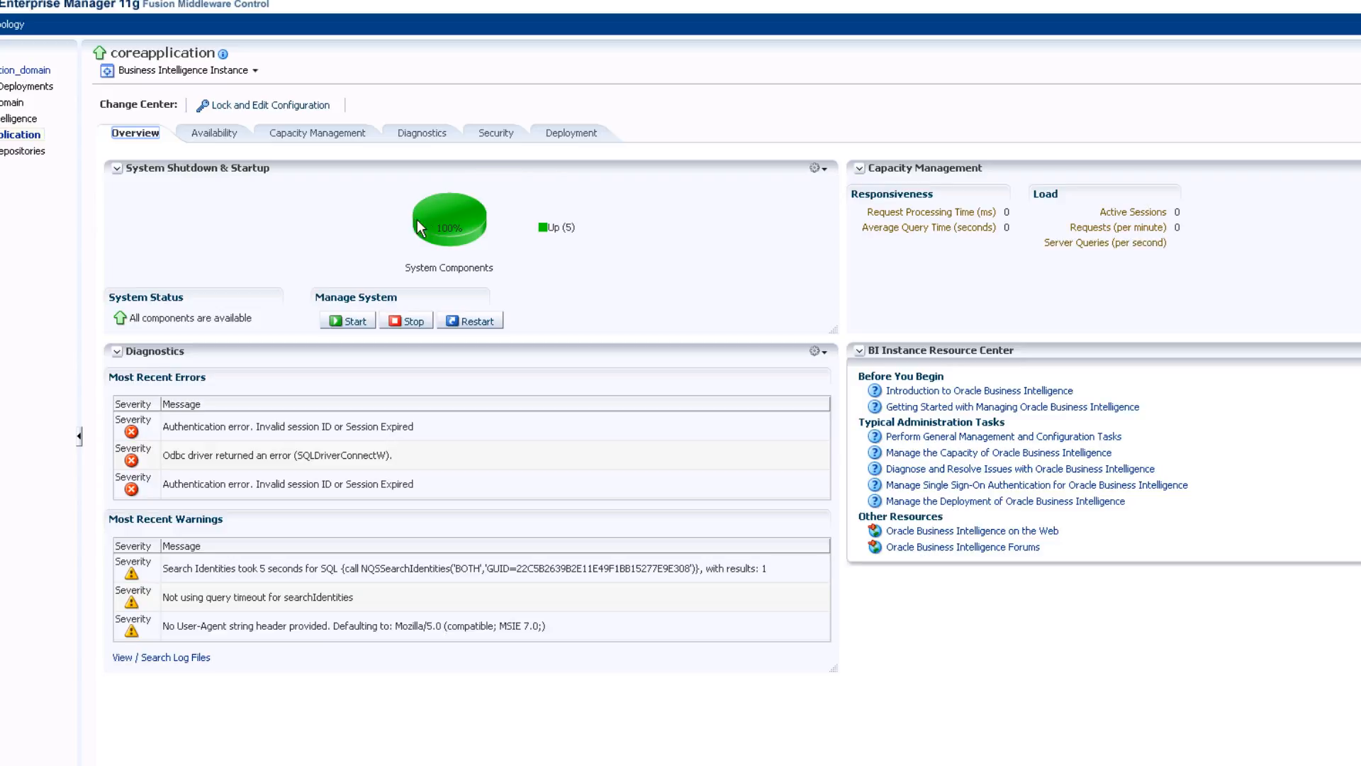
mouse_move(463, 245)
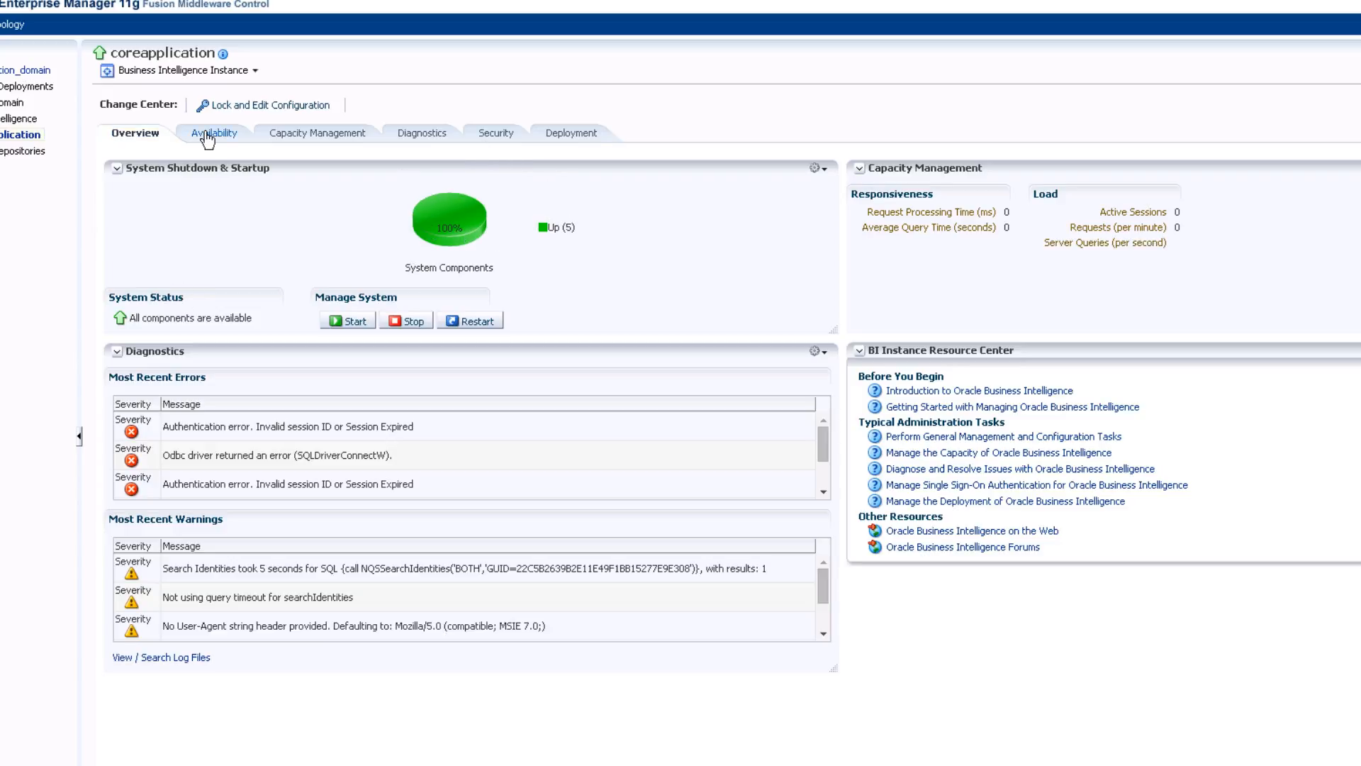
Check the BI Servers, Schedulers, Cluster Controllers and JavaHosts process status, then the diagnostic logs.
click(207, 136)
click(241, 251)
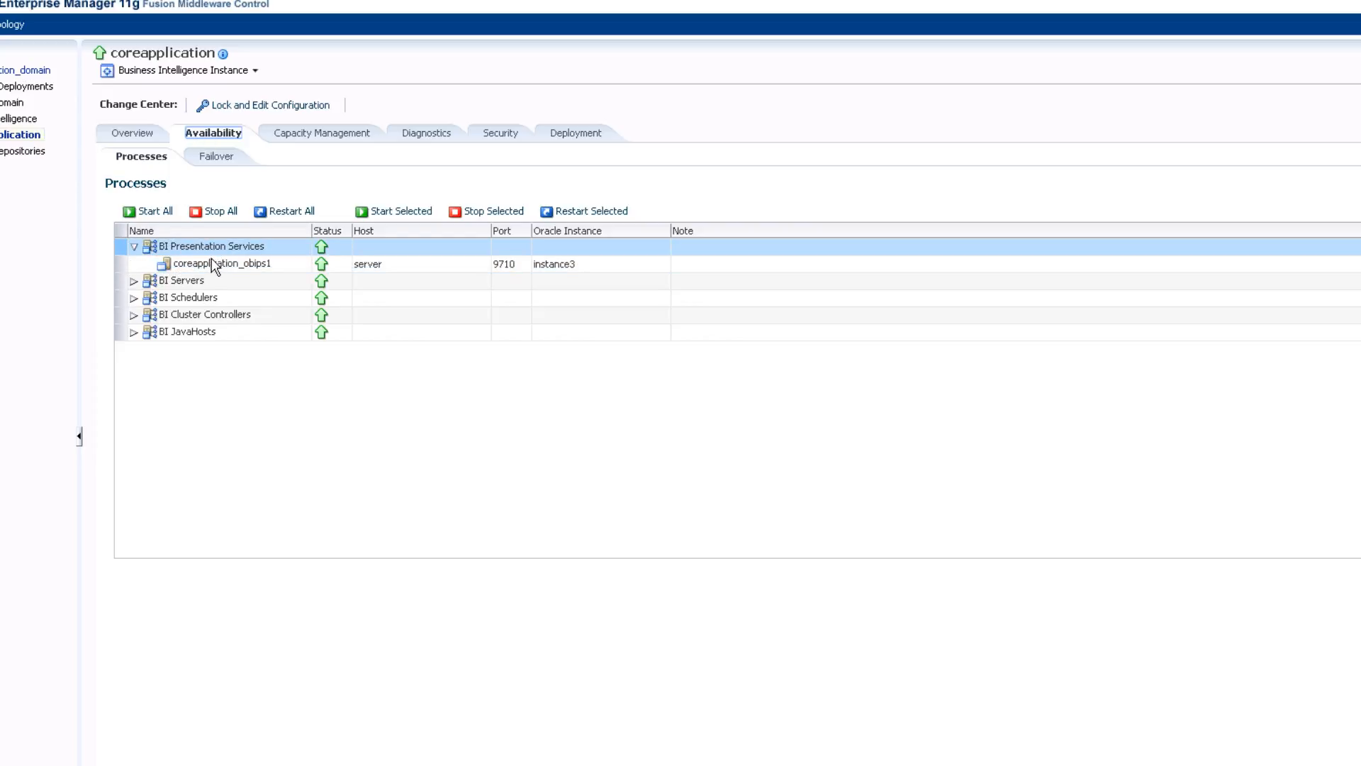
click(181, 282)
click(211, 297)
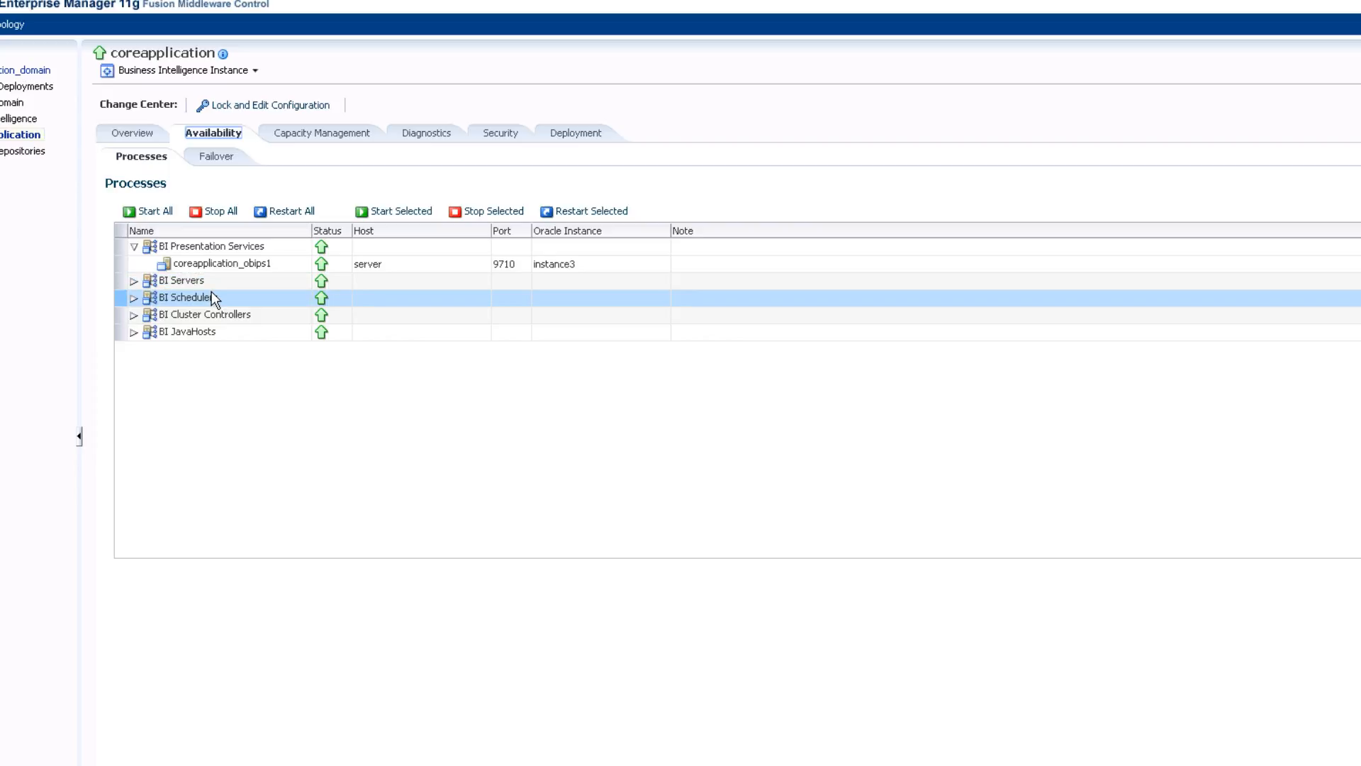
click(206, 314)
click(200, 331)
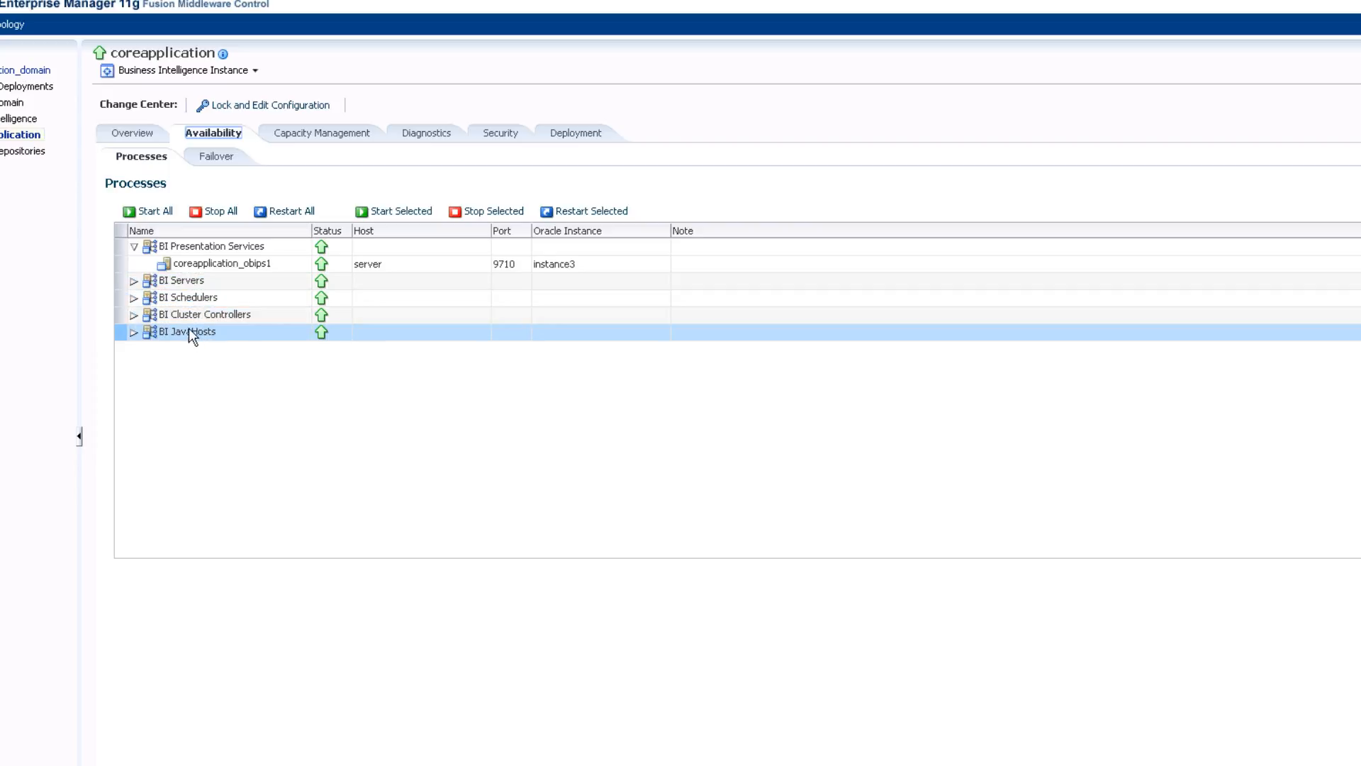
click(190, 316)
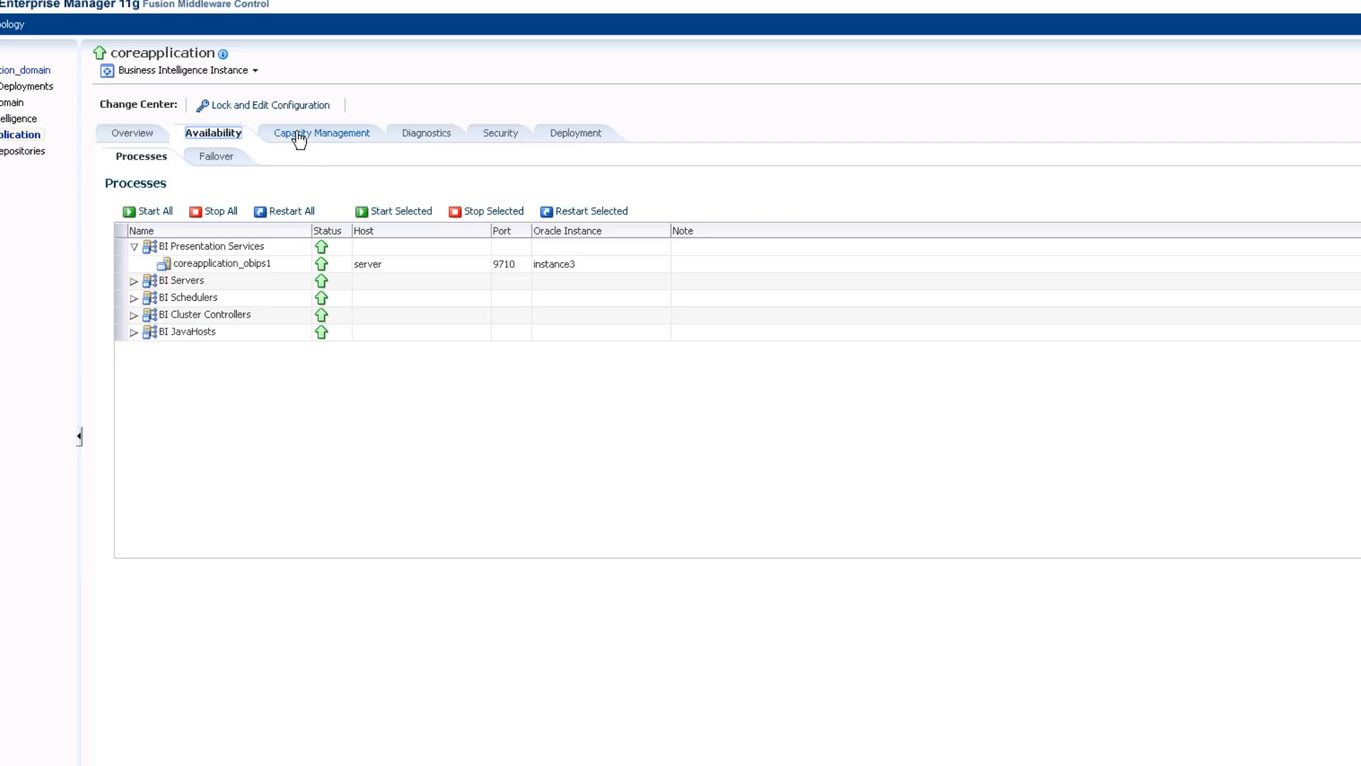
click(426, 133)
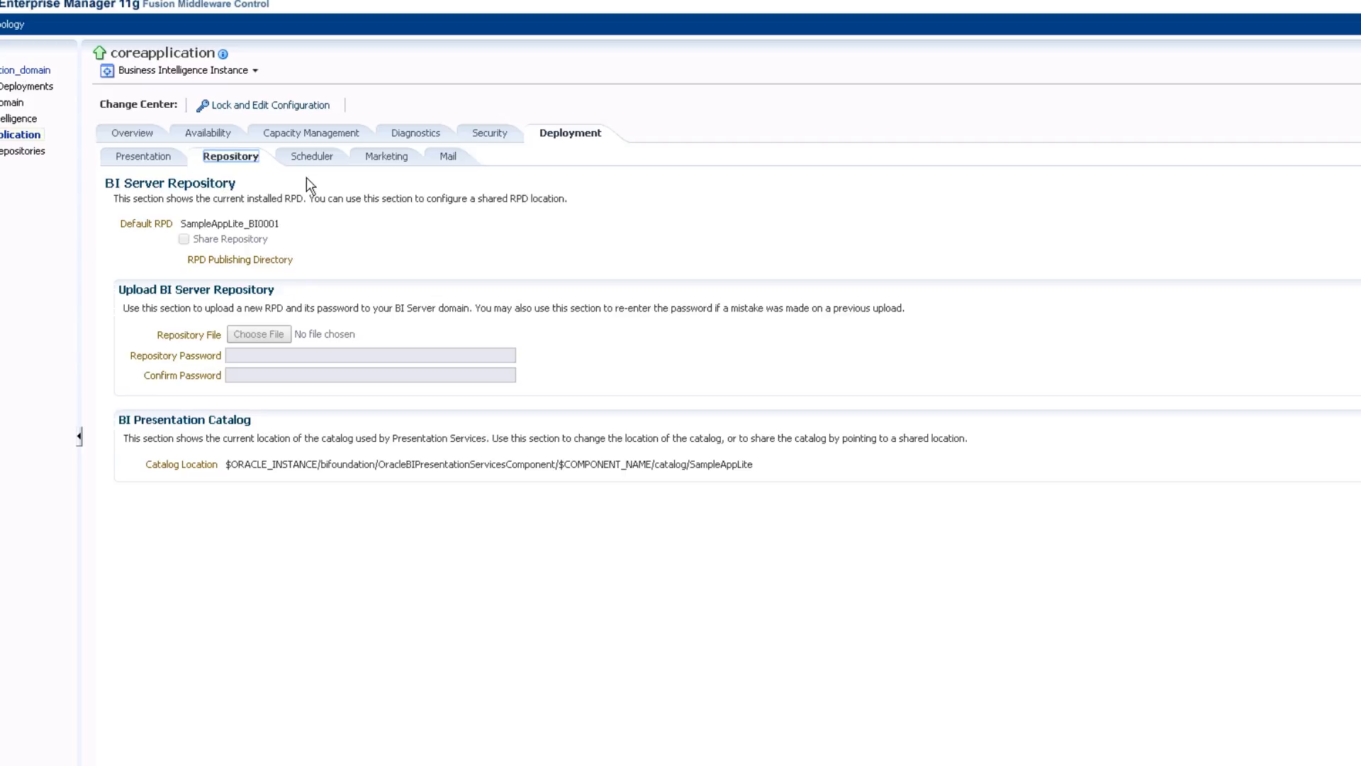
Lock the configuration for editing, fill the Repository Password and Confirm Password fields, and return to Overview.
click(295, 108)
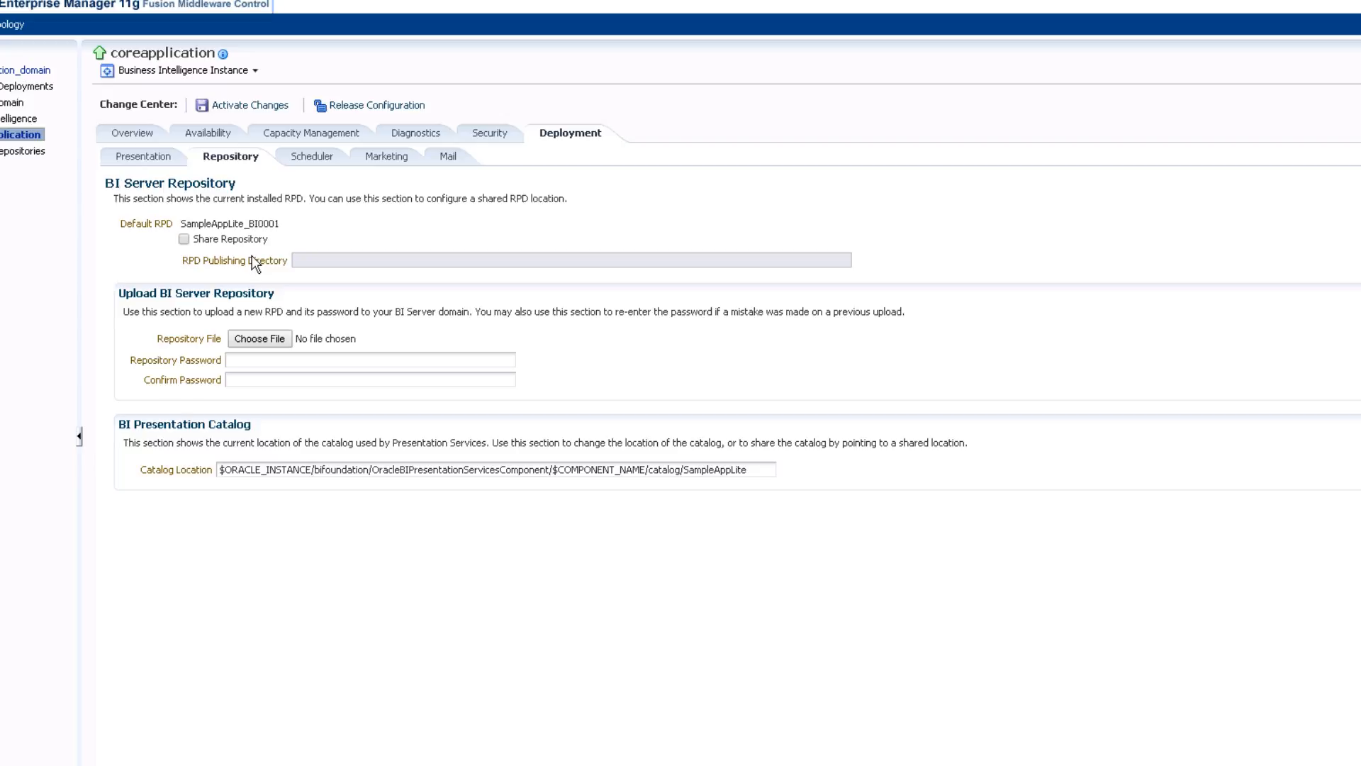
click(269, 360)
click(261, 380)
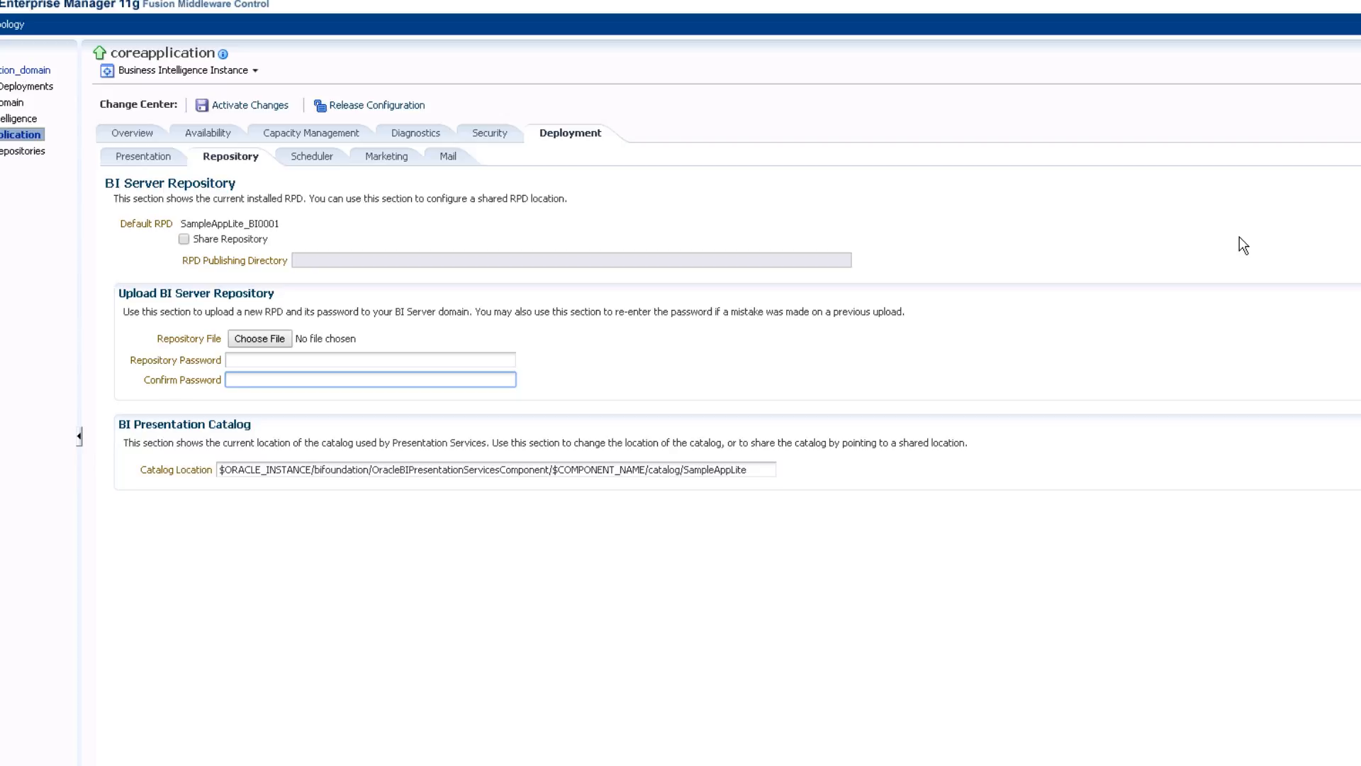
click(134, 134)
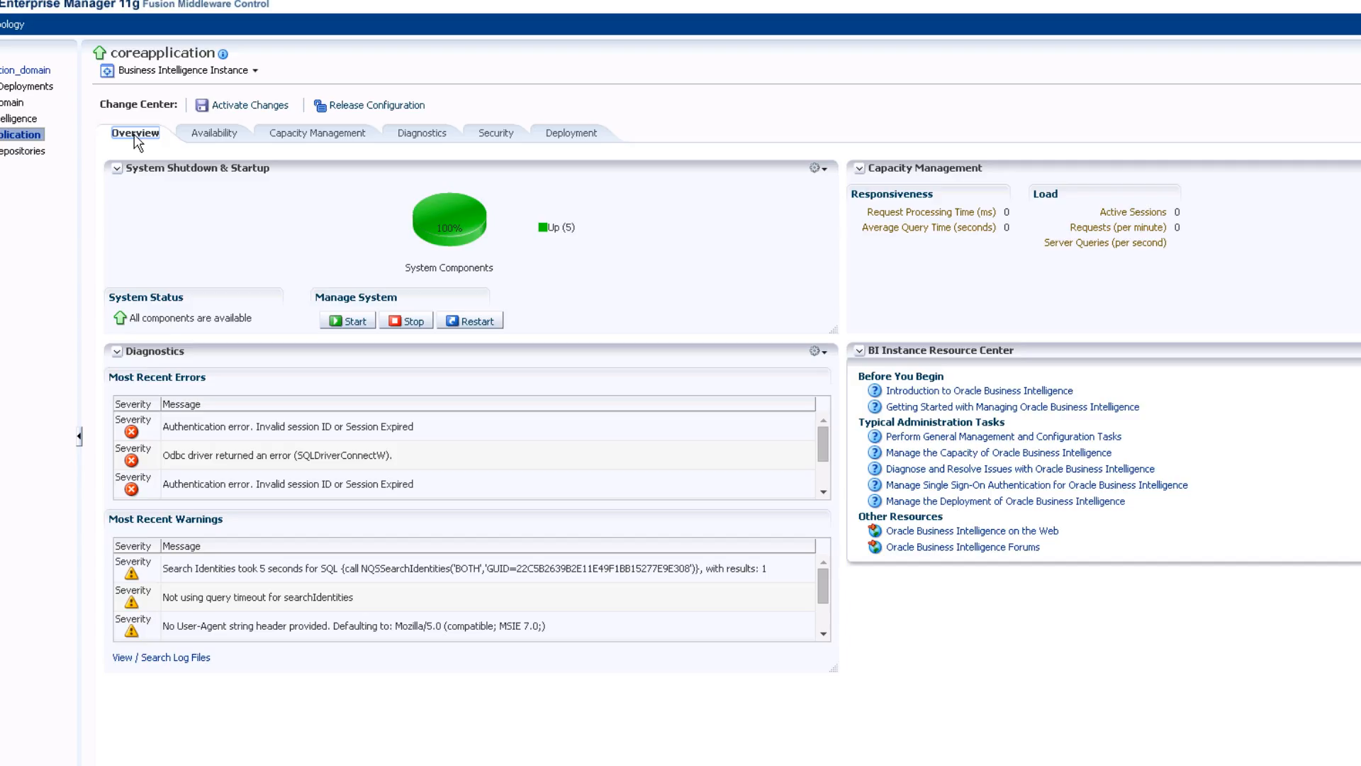
Decline the BI component restart, acknowledge activated changes, and open the Farm_bifoundation_domain overview.
click(481, 322)
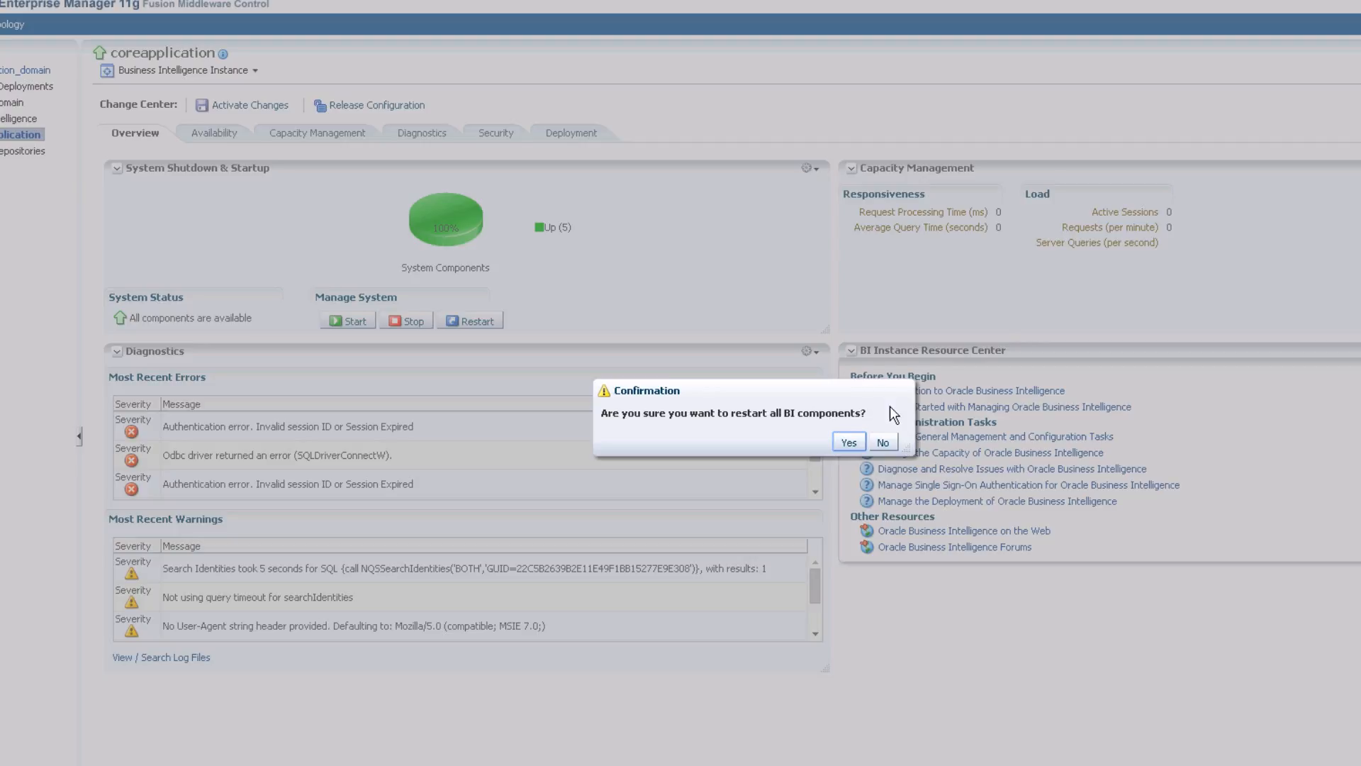
click(883, 443)
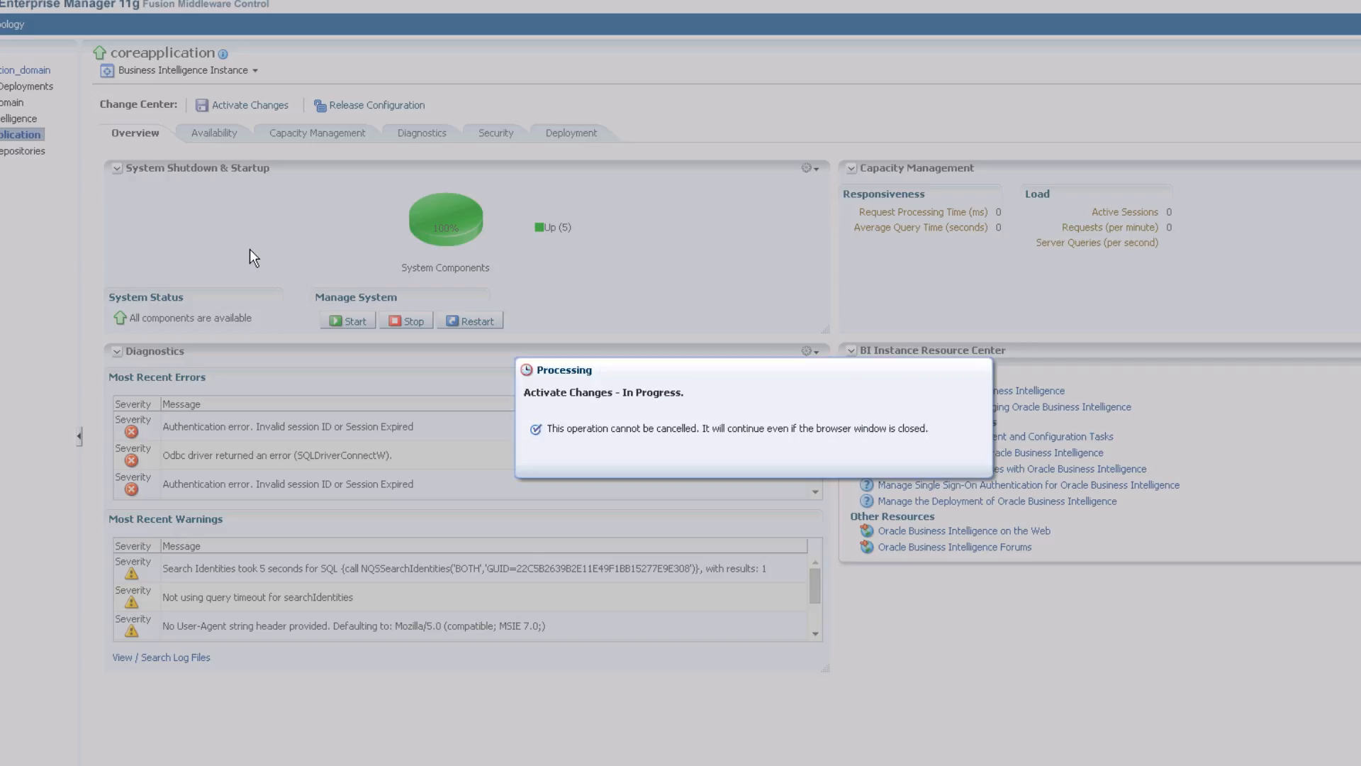
click(969, 465)
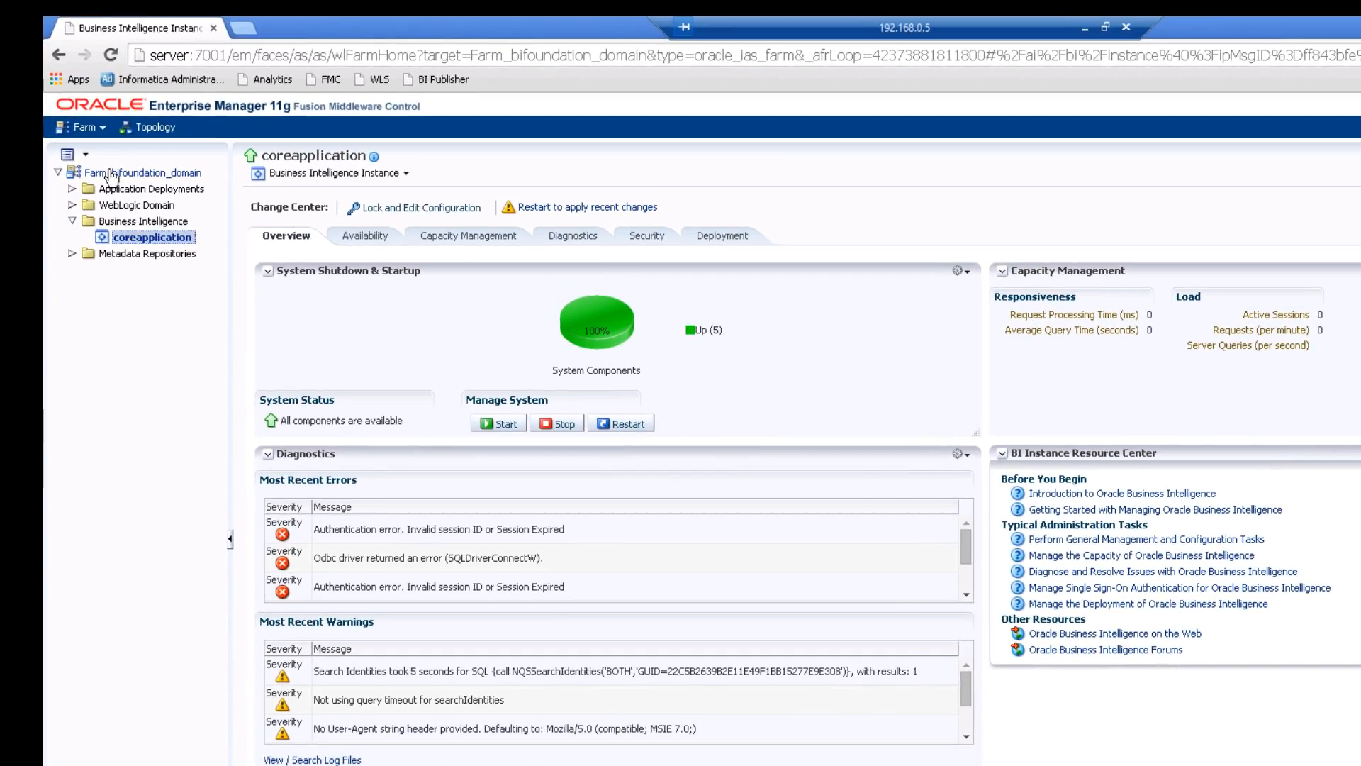
click(111, 176)
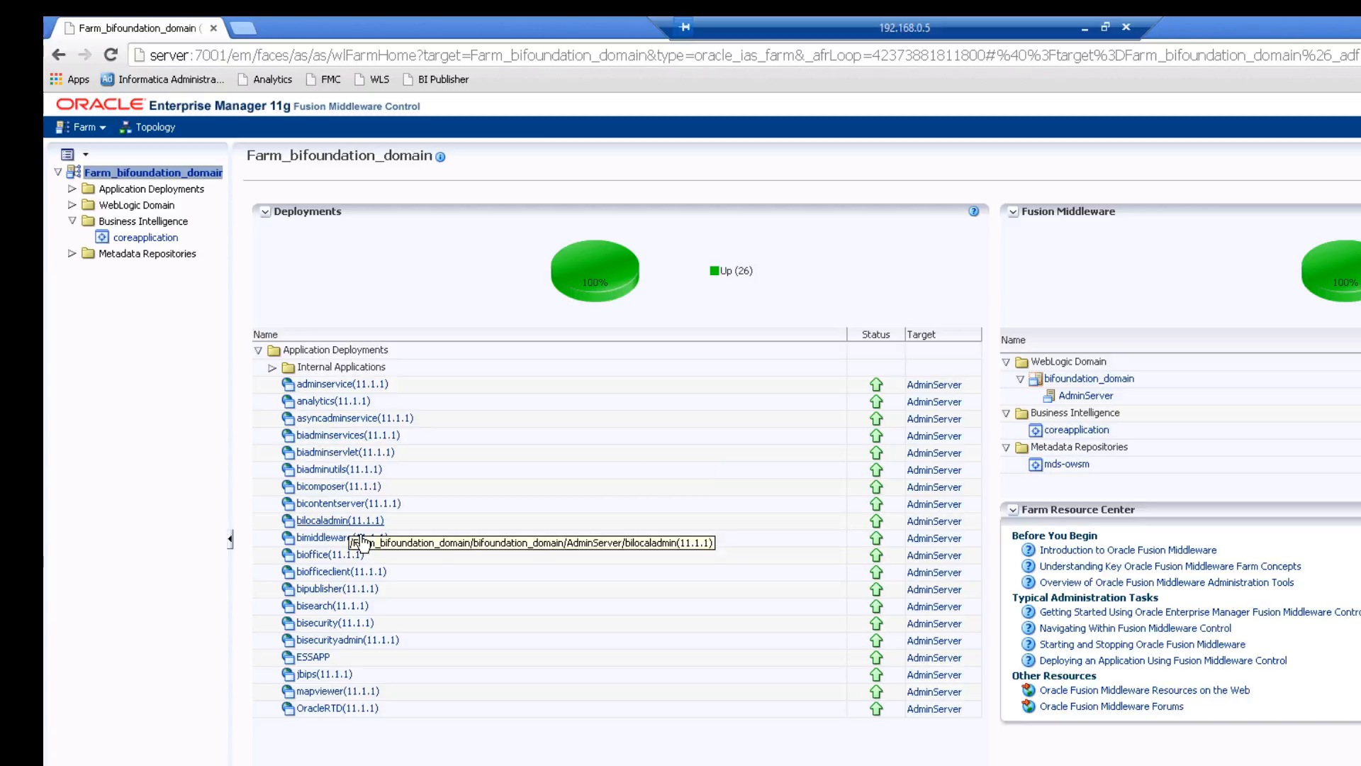
In a new tab, load the WebLogic console from the WLS bookmark with the corrected console address.
click(245, 26)
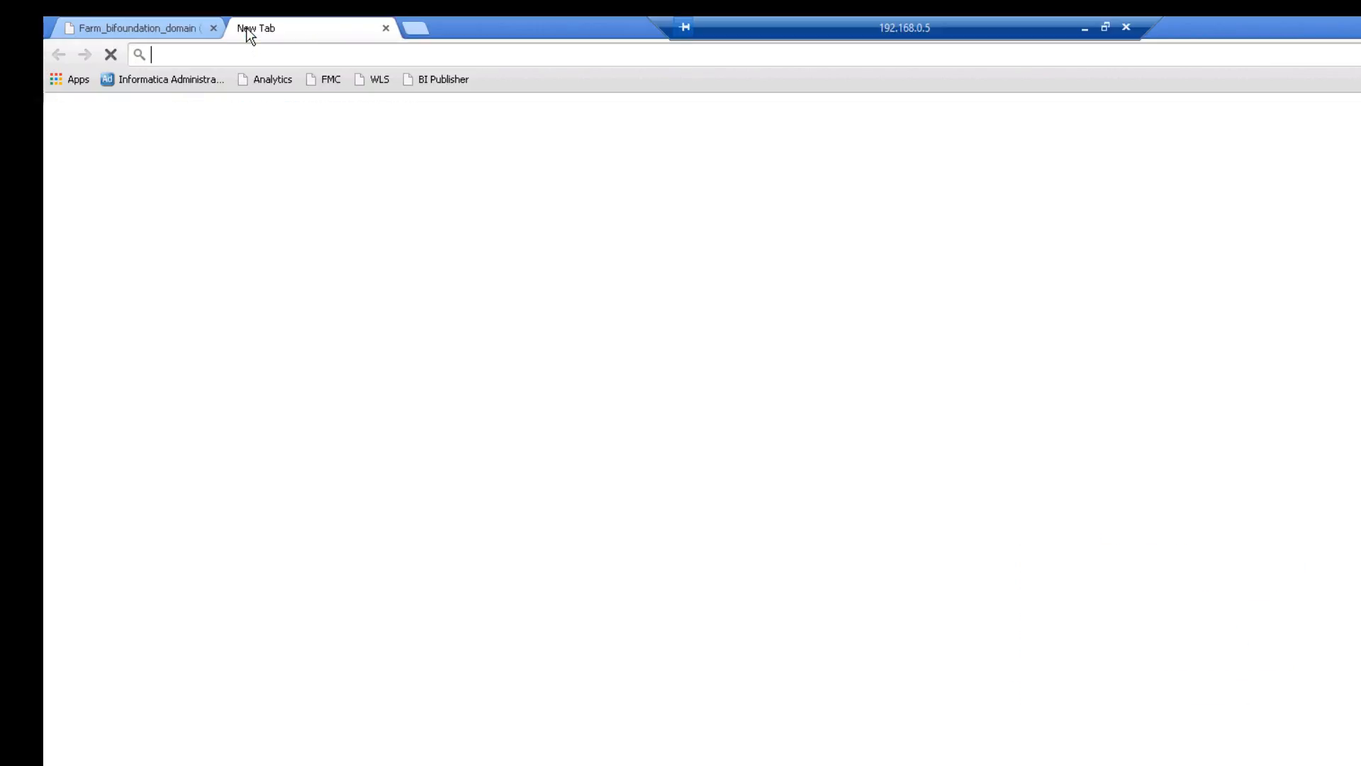
click(378, 82)
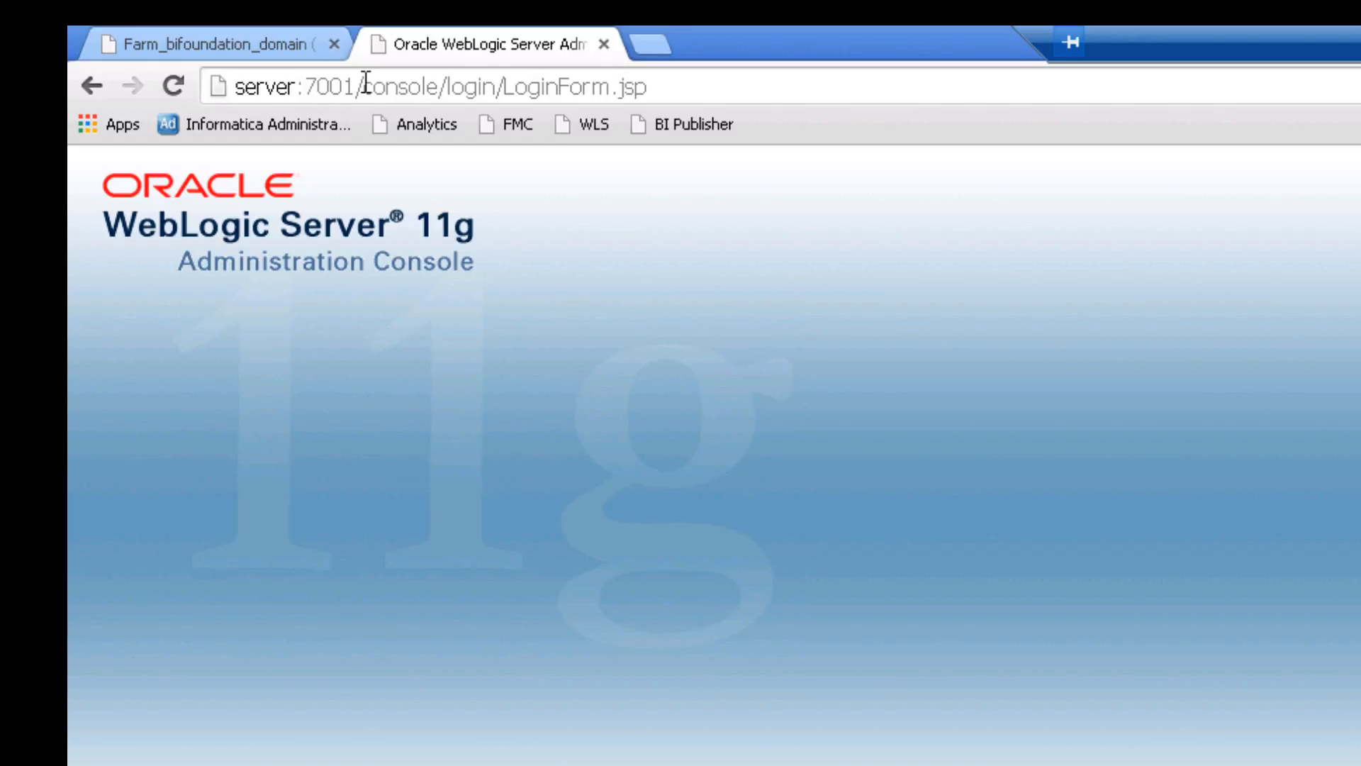
drag(364, 85, 419, 89)
click(410, 88)
key(Return)
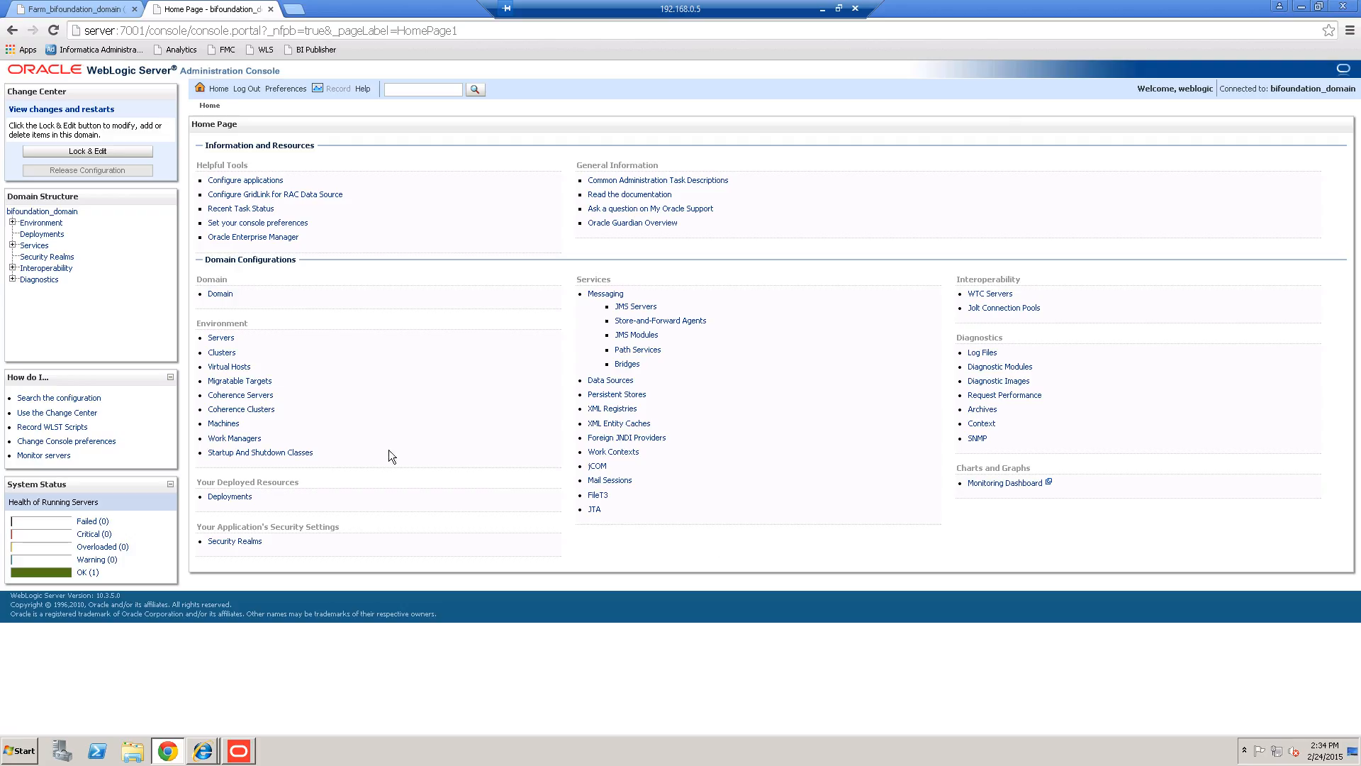
View bifoundation_domain's health on the Monitoring tab, then list its Security Realms showing myrealm.
click(30, 211)
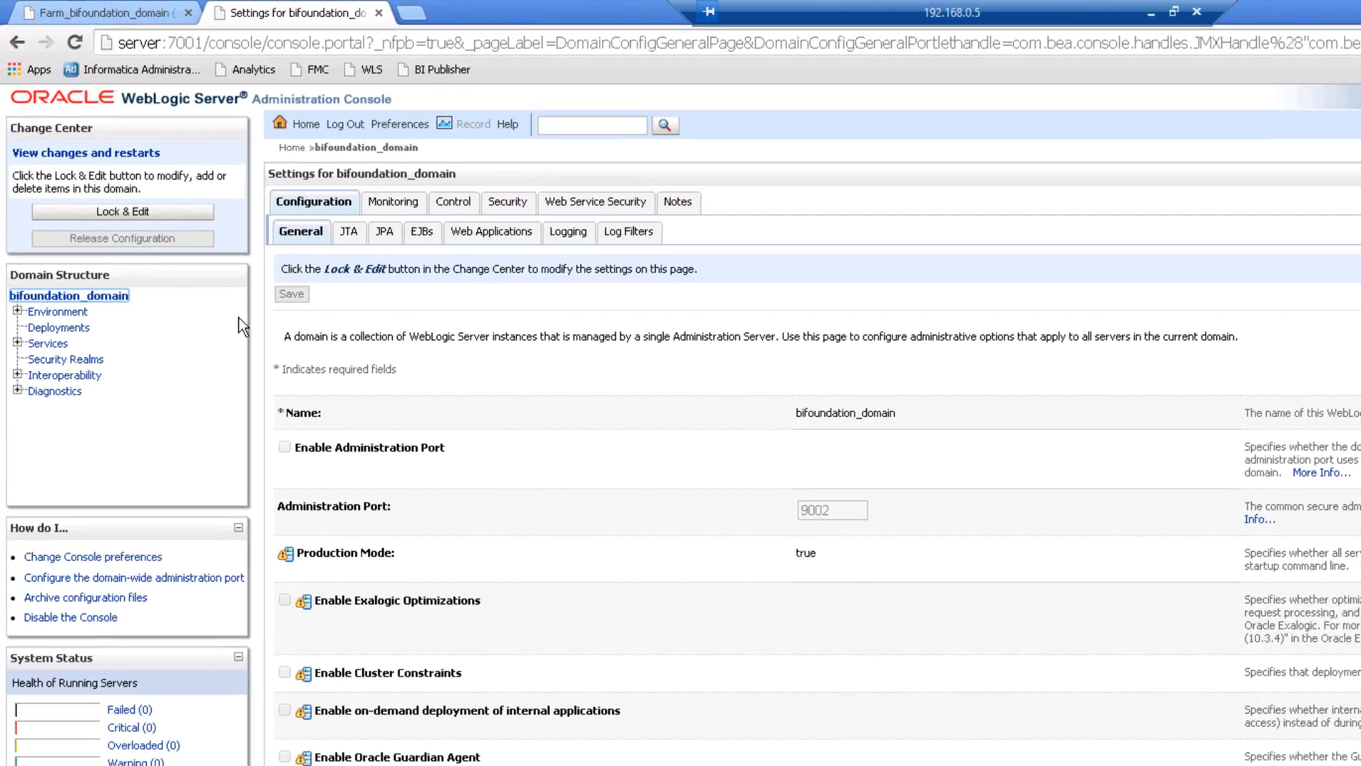
click(393, 202)
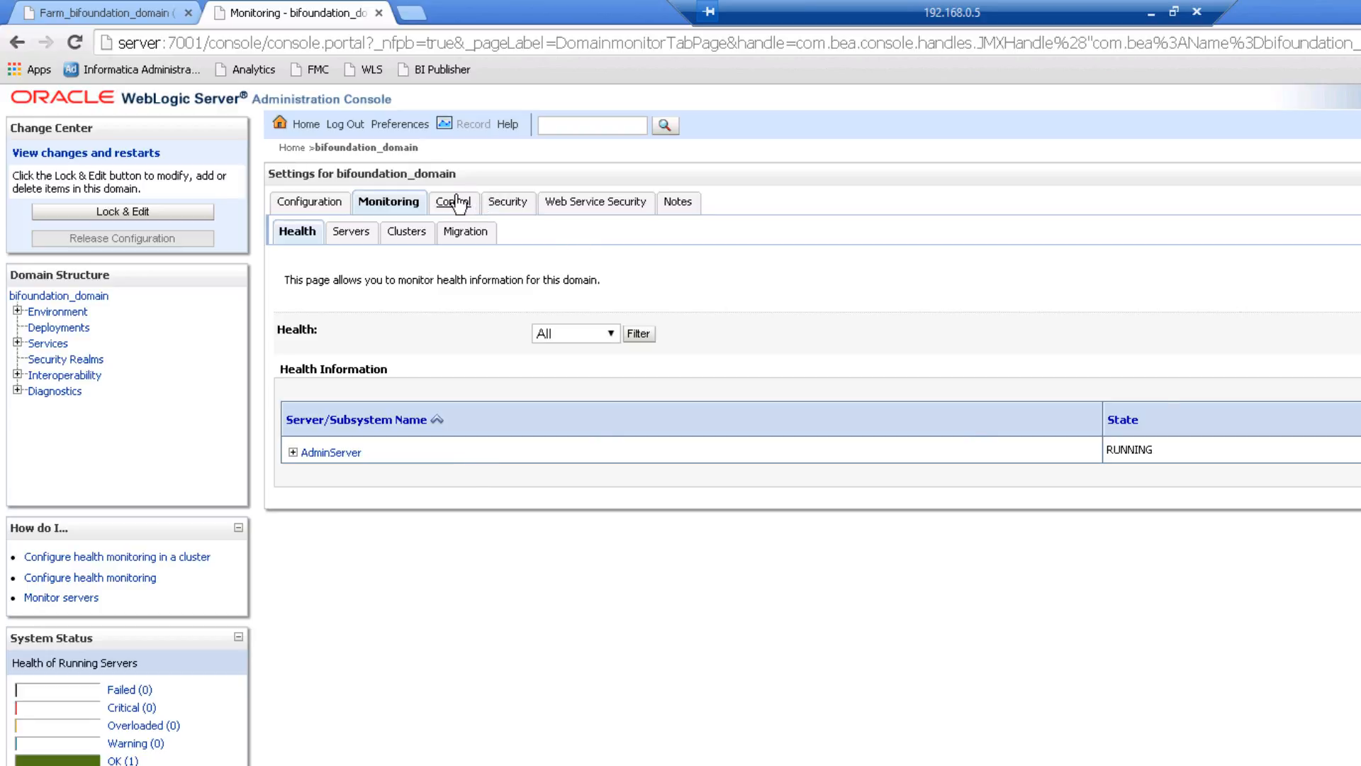
click(71, 359)
click(63, 361)
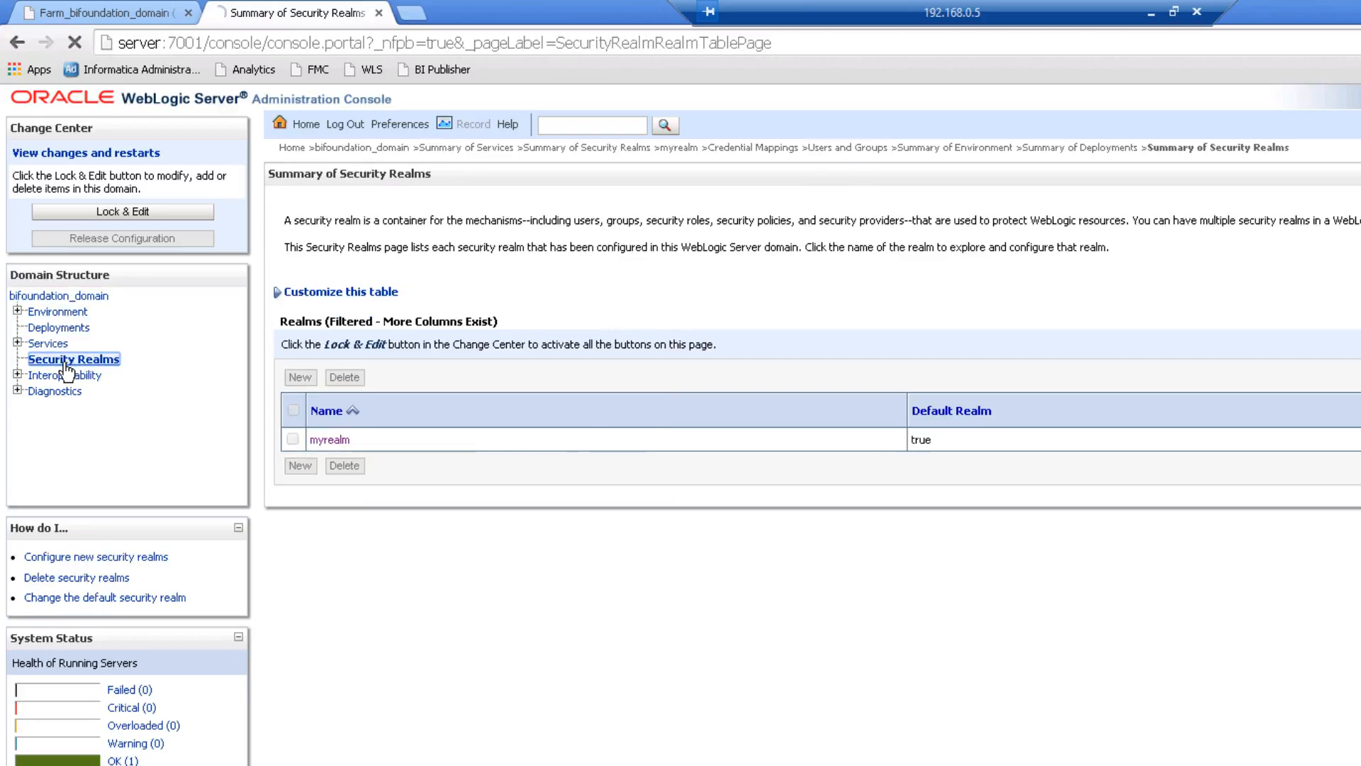
Open the weblogic user's settings under Users and Groups in the myrealm security realm.
click(332, 440)
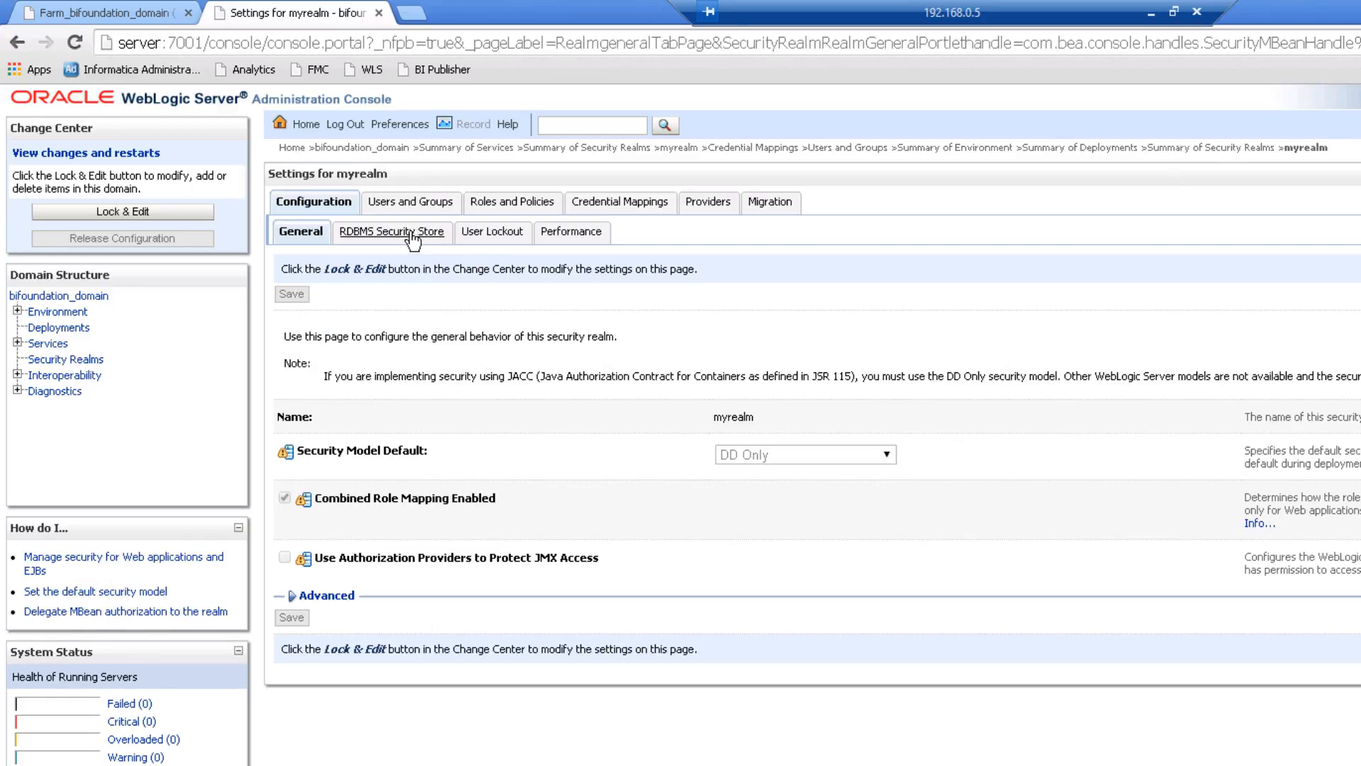
click(408, 204)
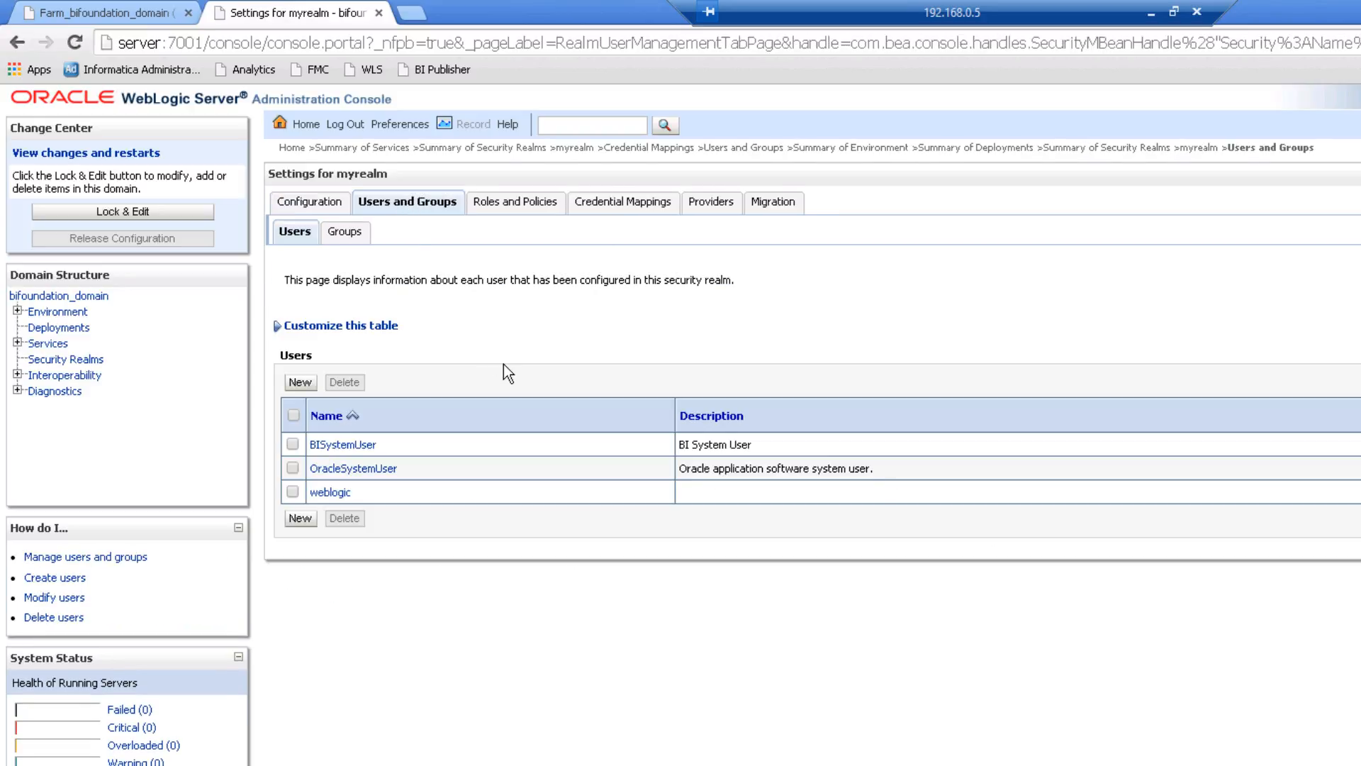
click(330, 493)
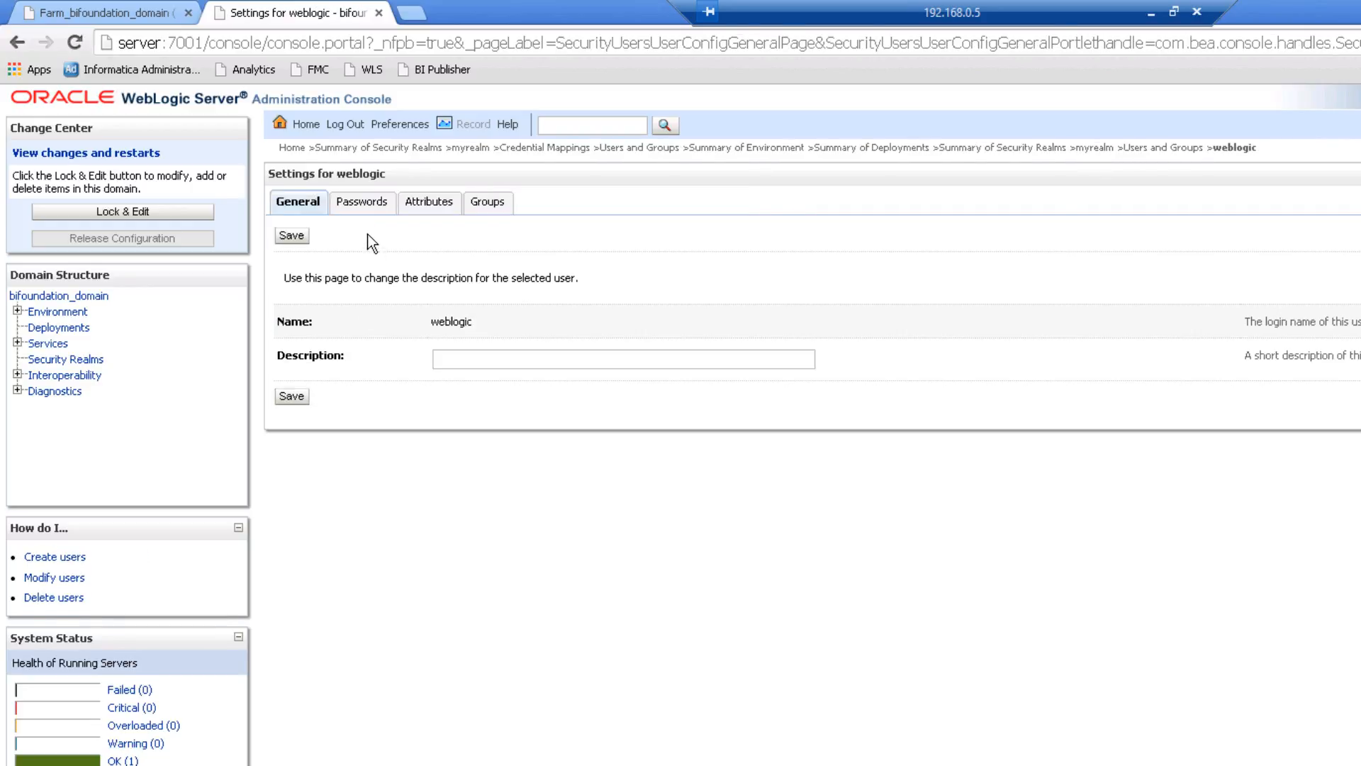
Review the weblogic user's Passwords, Attributes and Groups membership (Administrators, BIAdministrators).
click(360, 203)
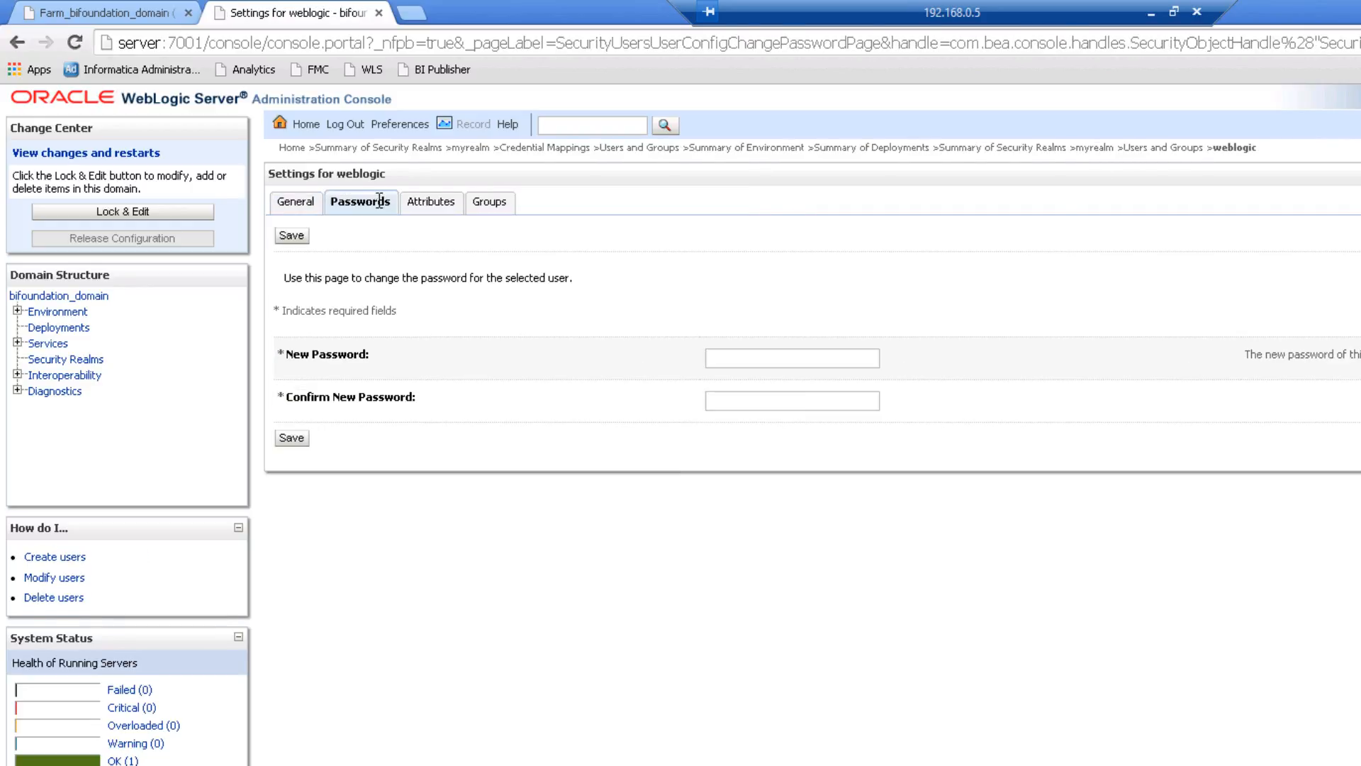
click(432, 204)
click(489, 211)
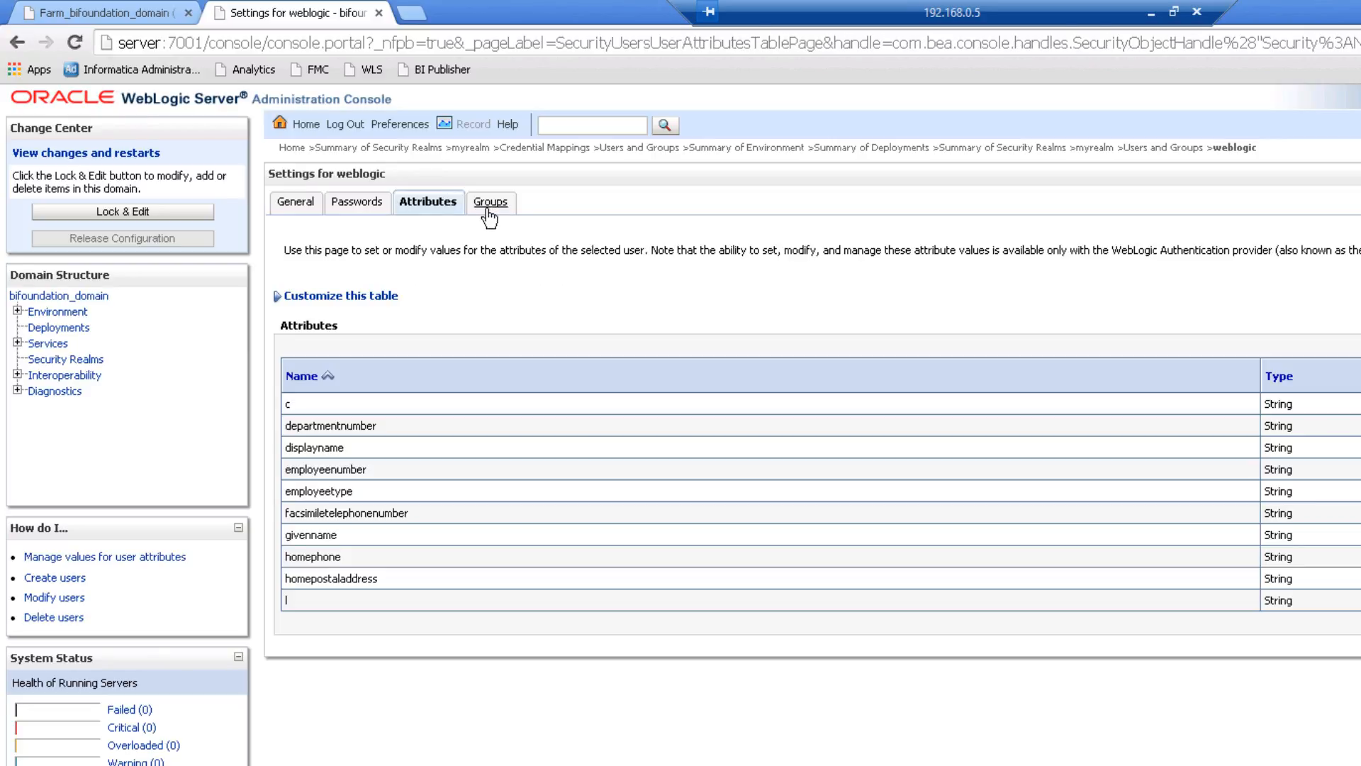